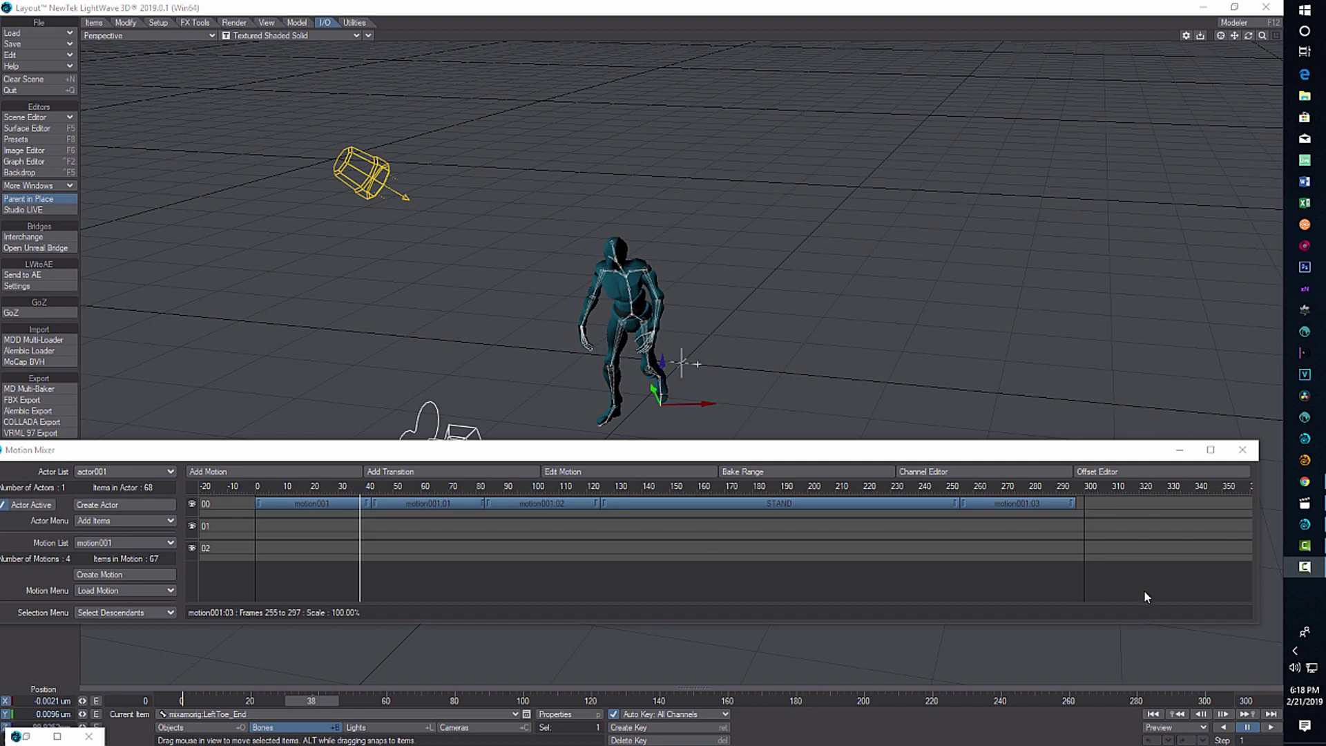
Play the existing mixed character animation through the timeline and stop the playback.
{"action": "left_click", "coordinate": [1272, 728]}
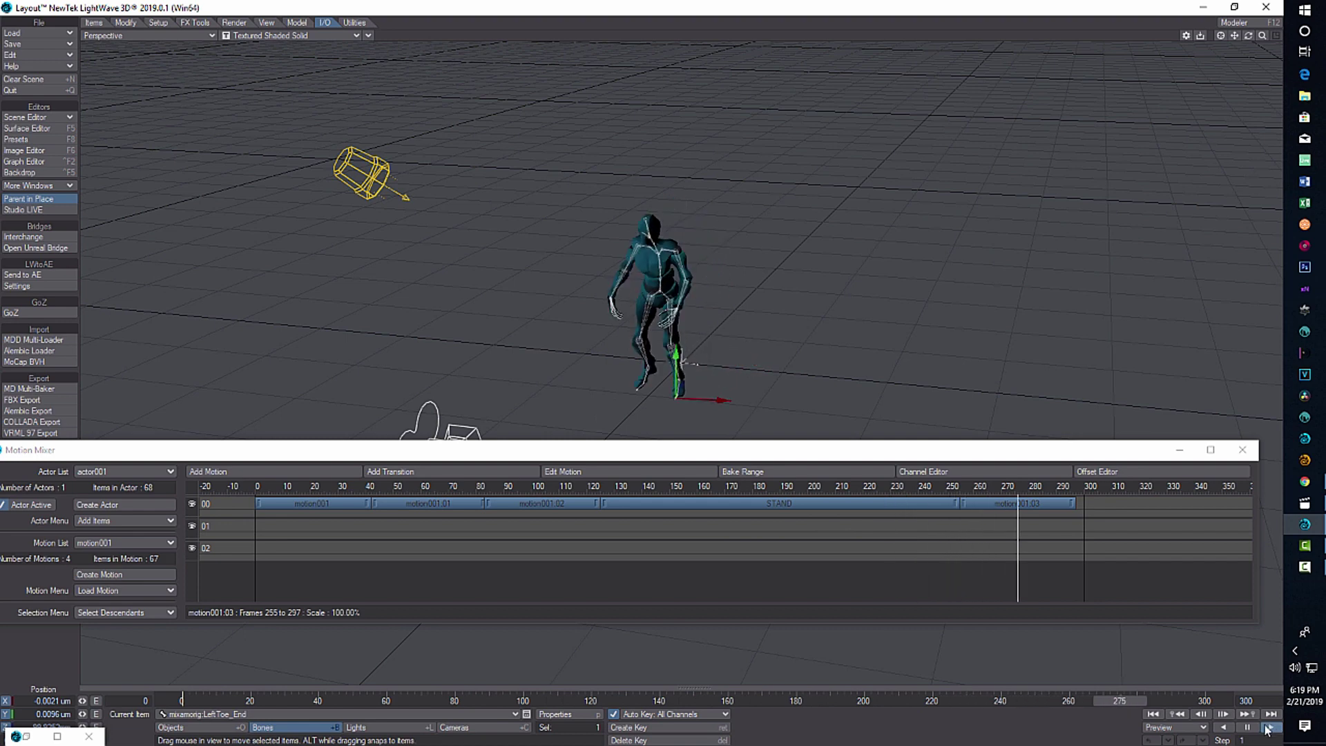
{"action": "left_click", "coordinate": [1248, 728]}
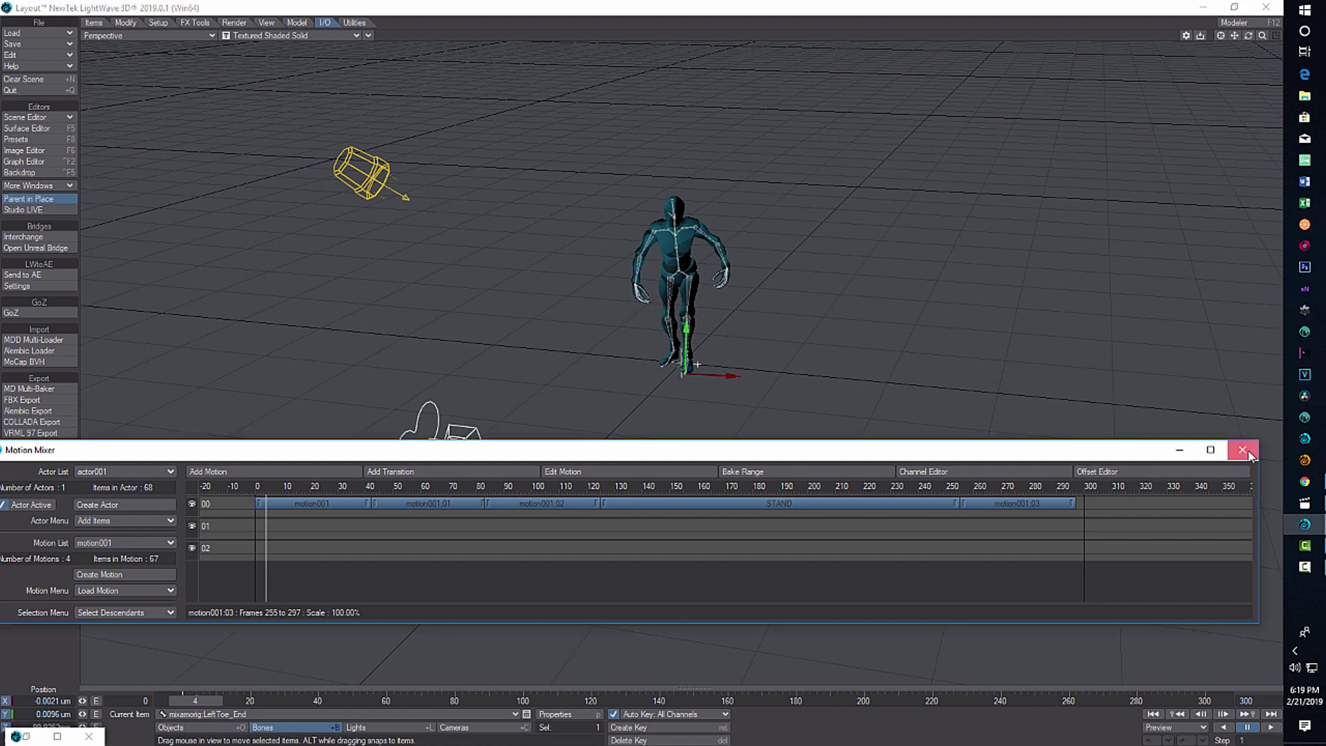
Close the Motion Mixer and clear the current scene to start from an empty one.
{"action": "left_click", "coordinate": [1243, 449]}
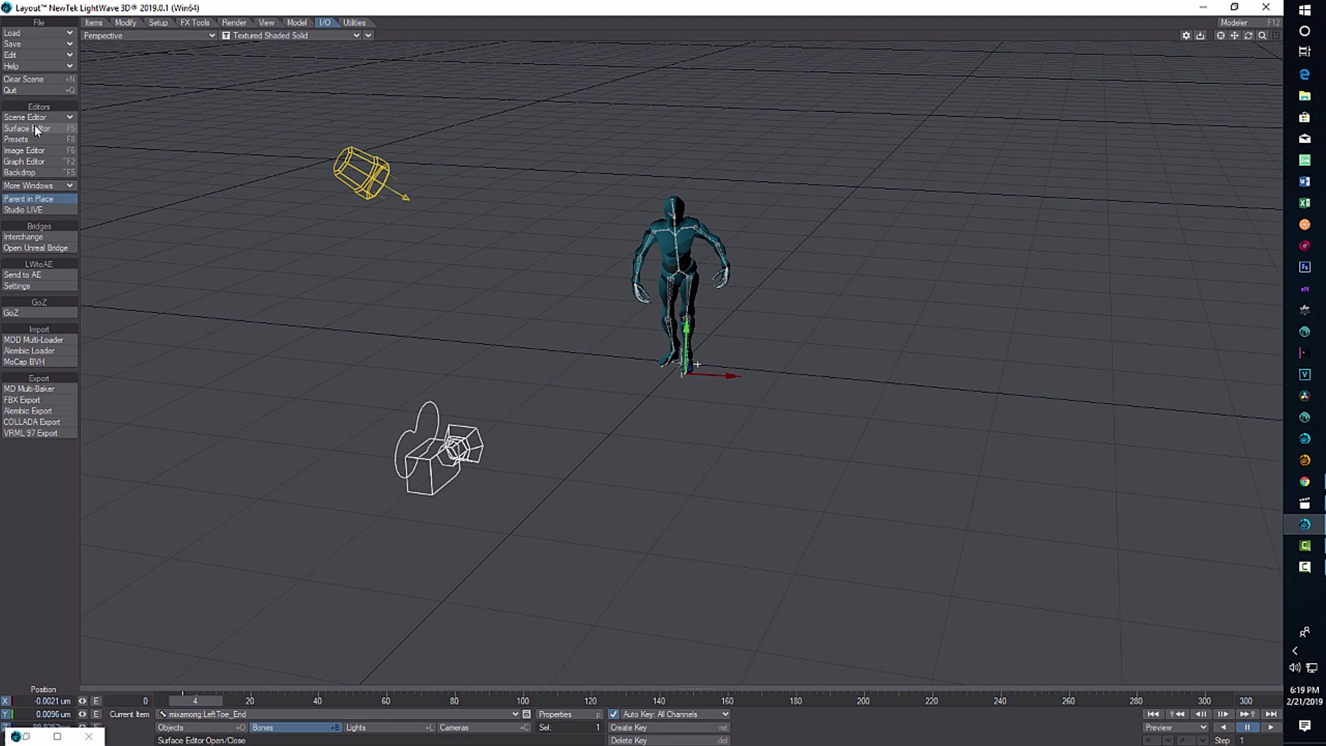
{"action": "left_click", "coordinate": [95, 23]}
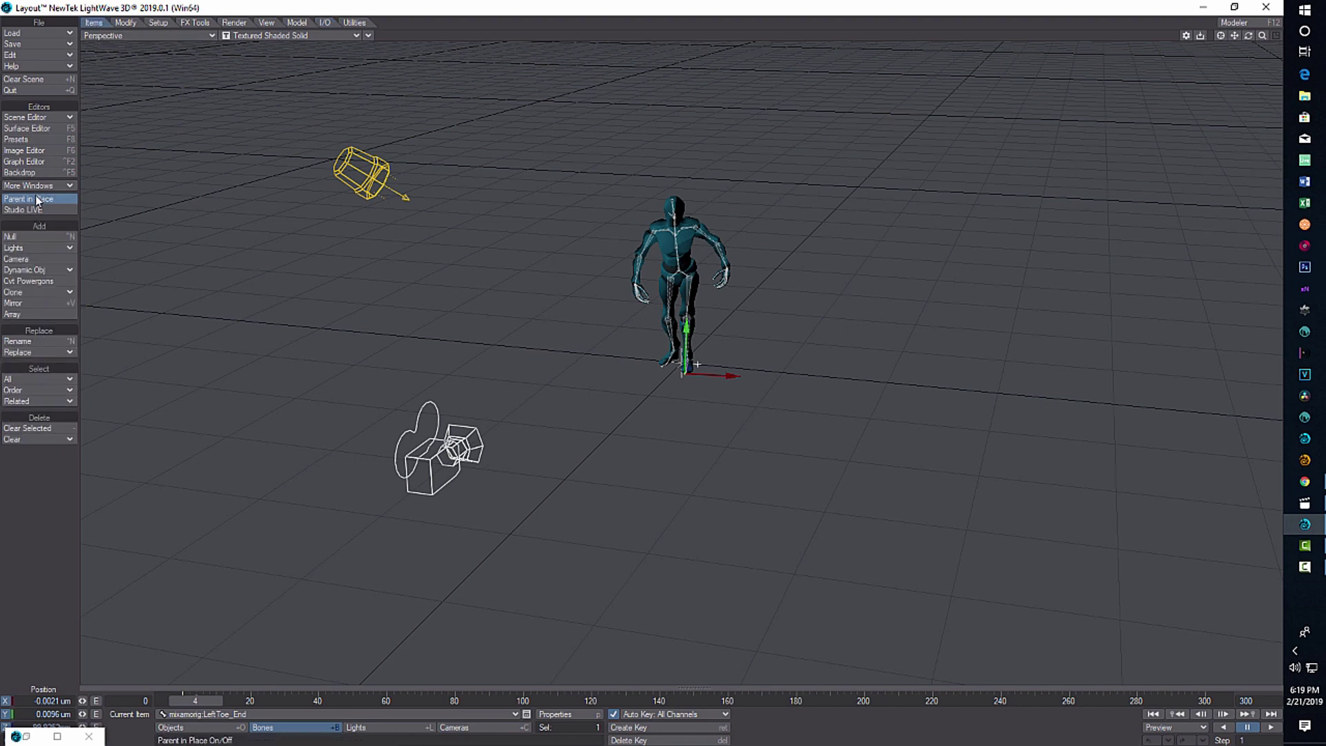
{"action": "left_click", "coordinate": [52, 77]}
{"action": "left_click", "coordinate": [517, 347]}
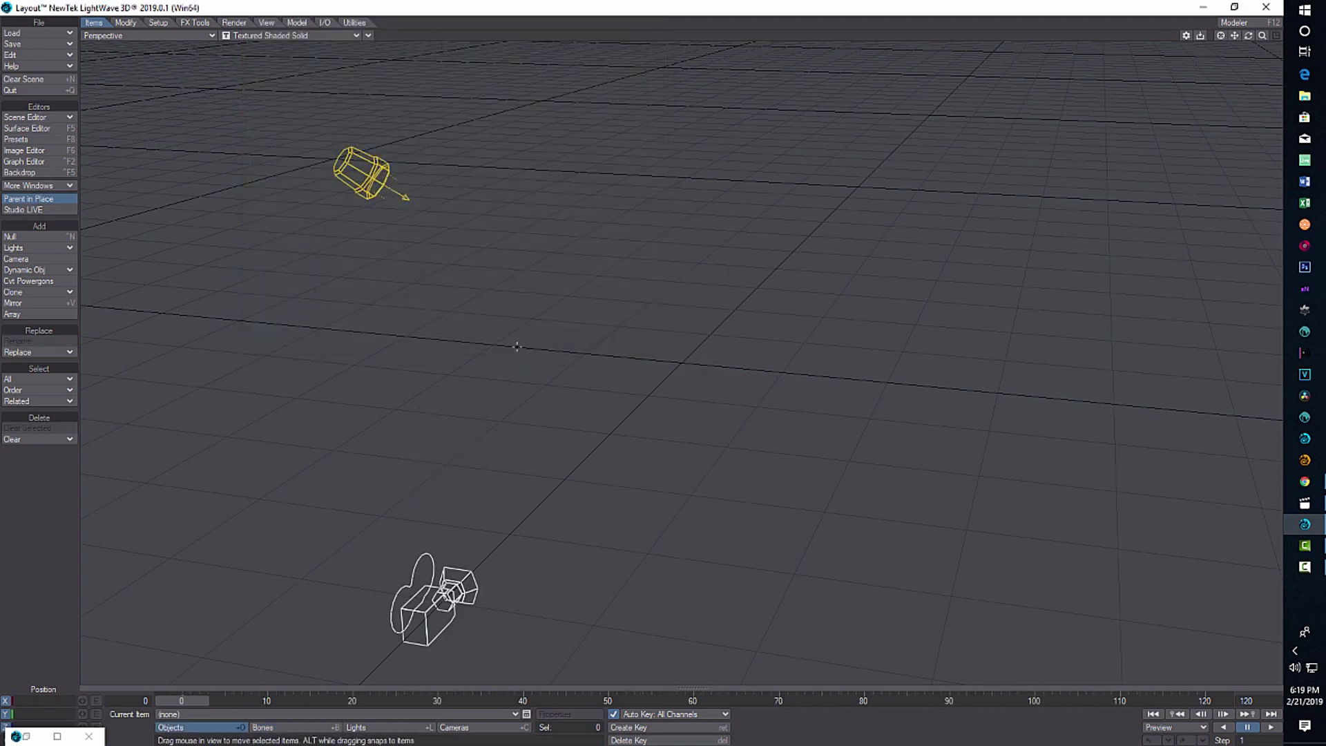
Read Walking (1).fbx into Interchange, transfer its remote assets into the local scene and close Interchange.
{"action": "left_click", "coordinate": [326, 22]}
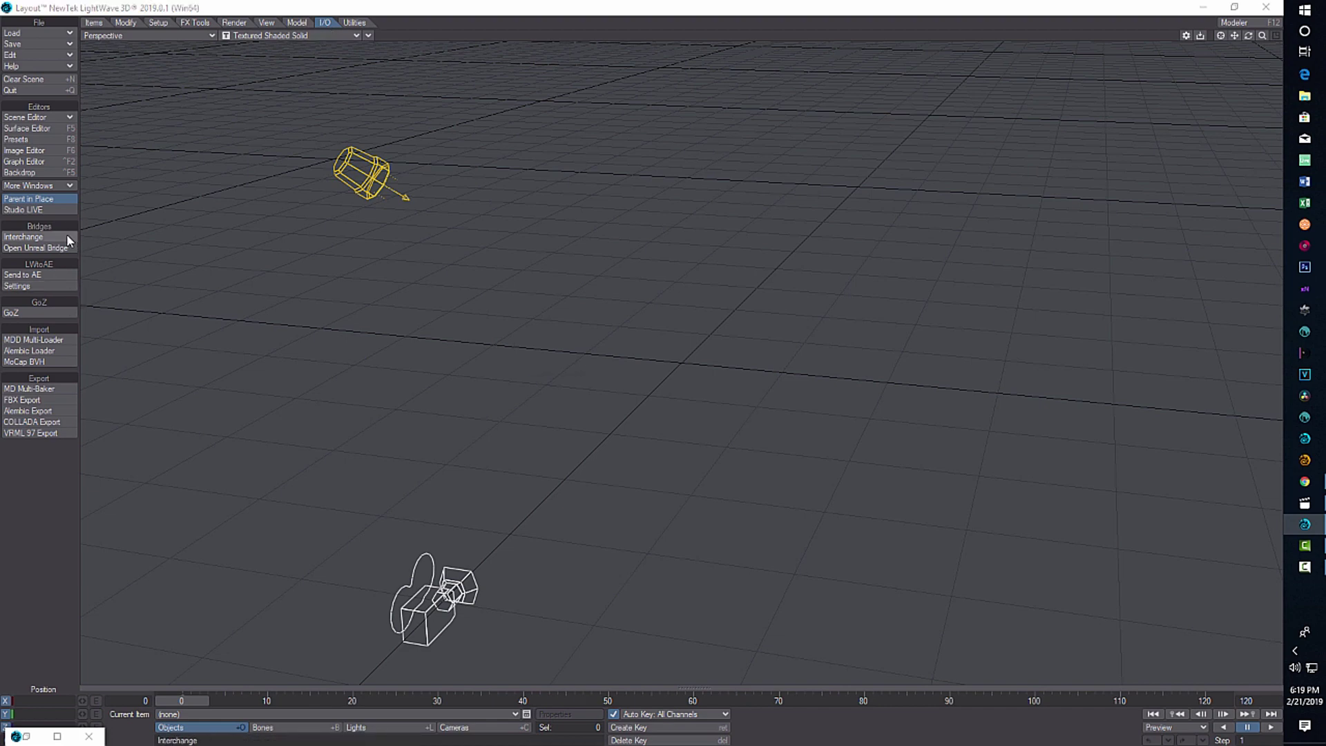
{"action": "left_click", "coordinate": [67, 237]}
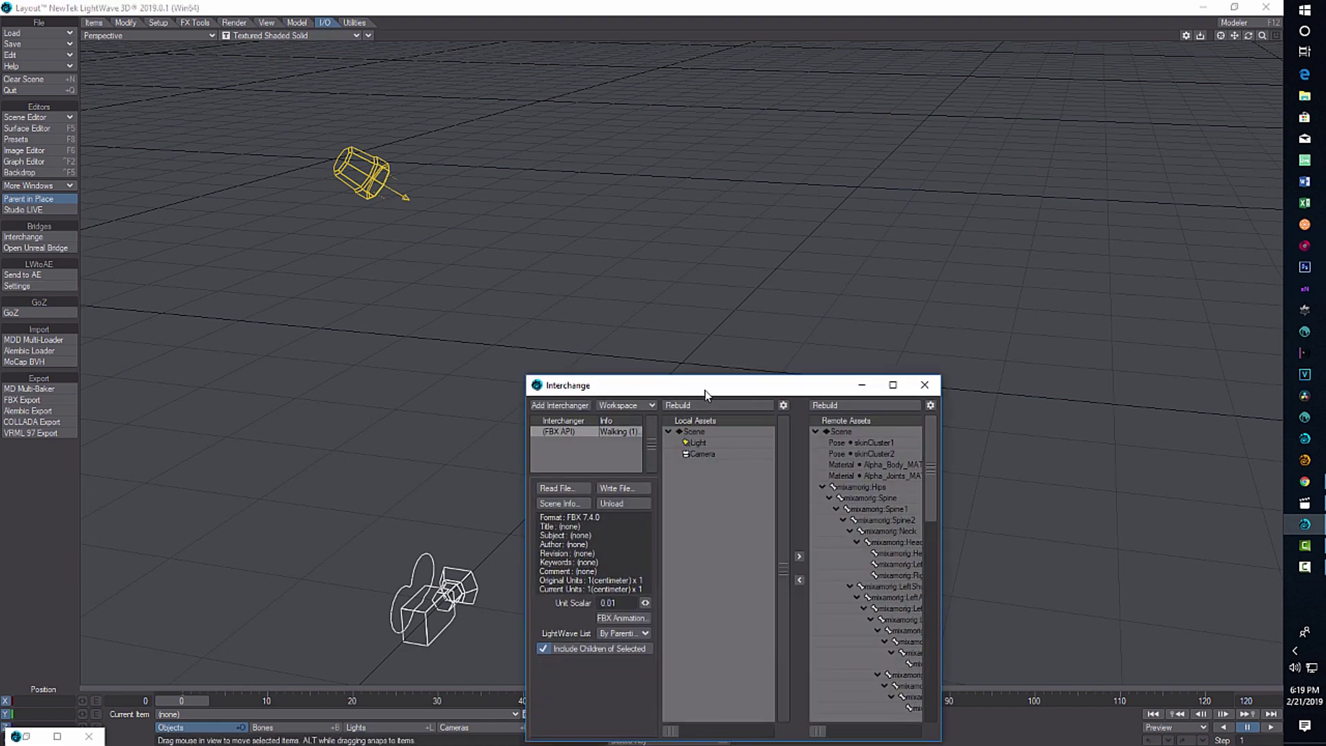
{"action": "left_click_drag", "start_coordinate": [706, 393], "coordinate": [650, 257]}
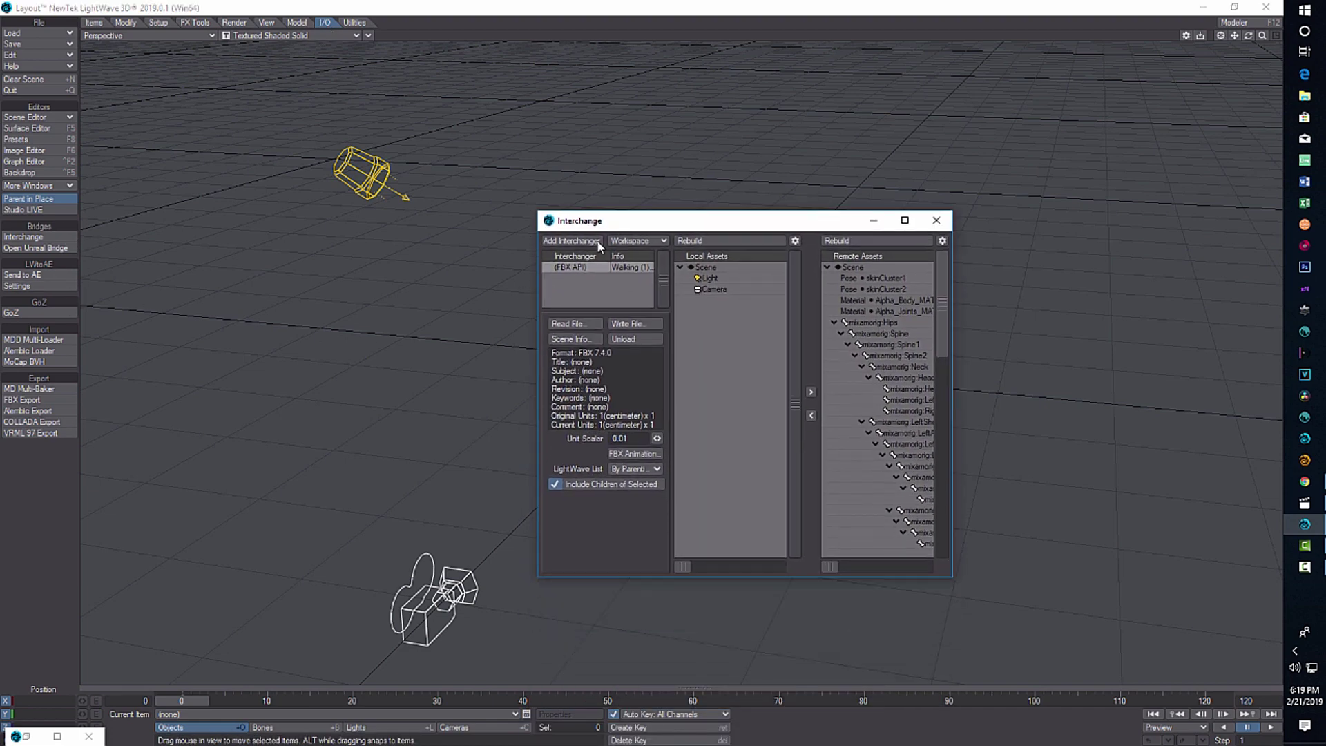
{"action": "left_click", "coordinate": [573, 323]}
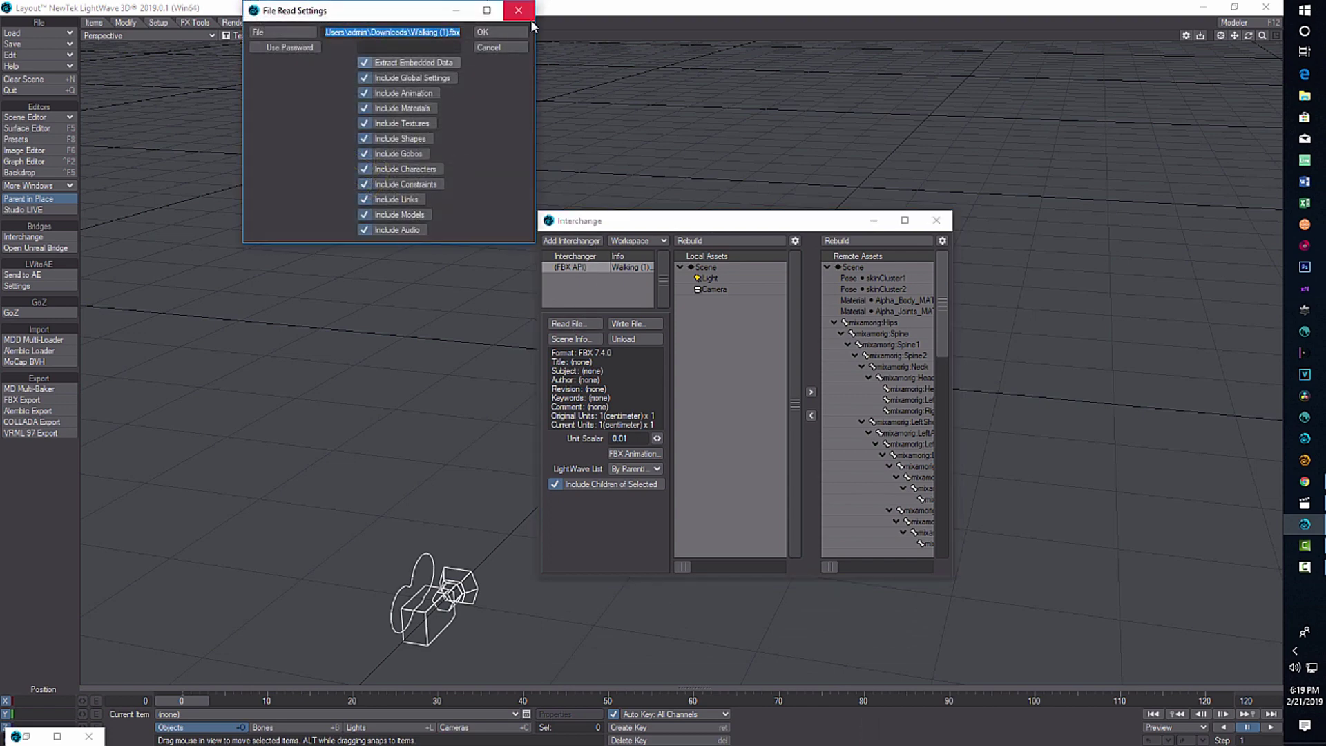
{"action": "left_click", "coordinate": [491, 30]}
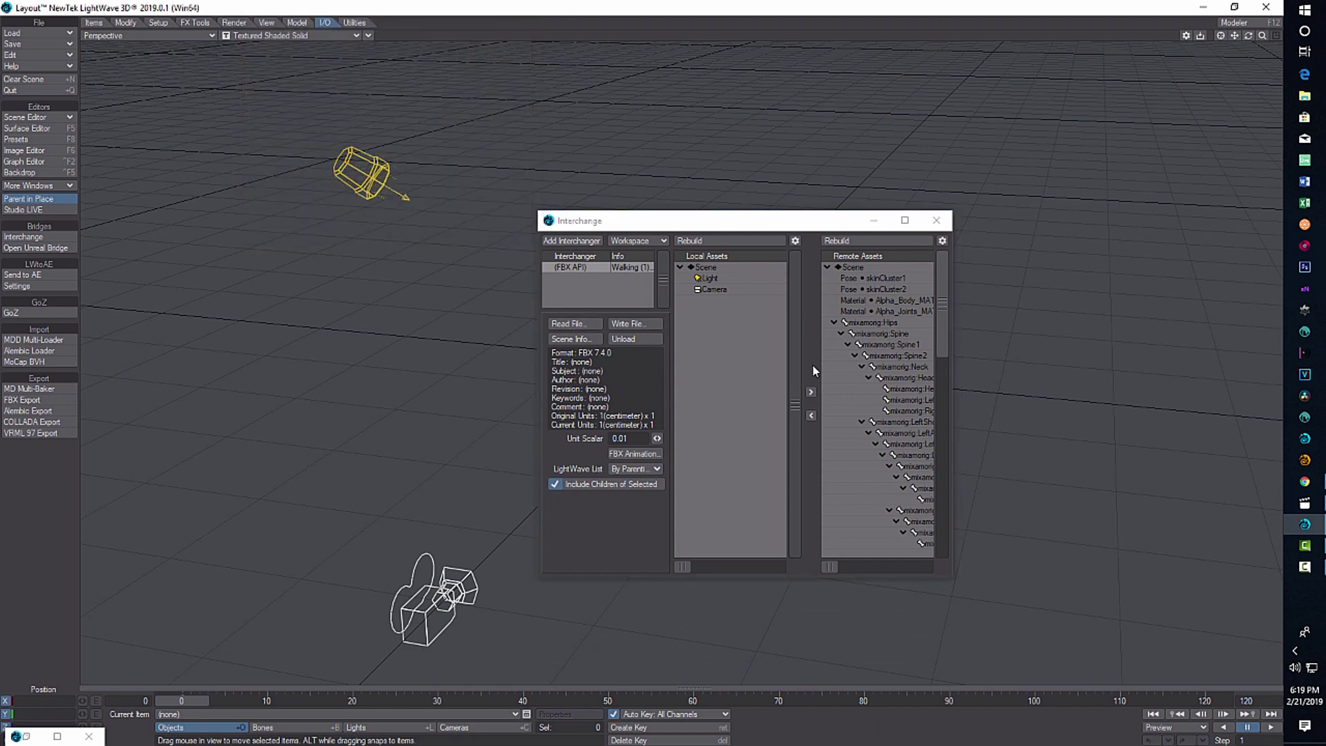
{"action": "left_click", "coordinate": [811, 415]}
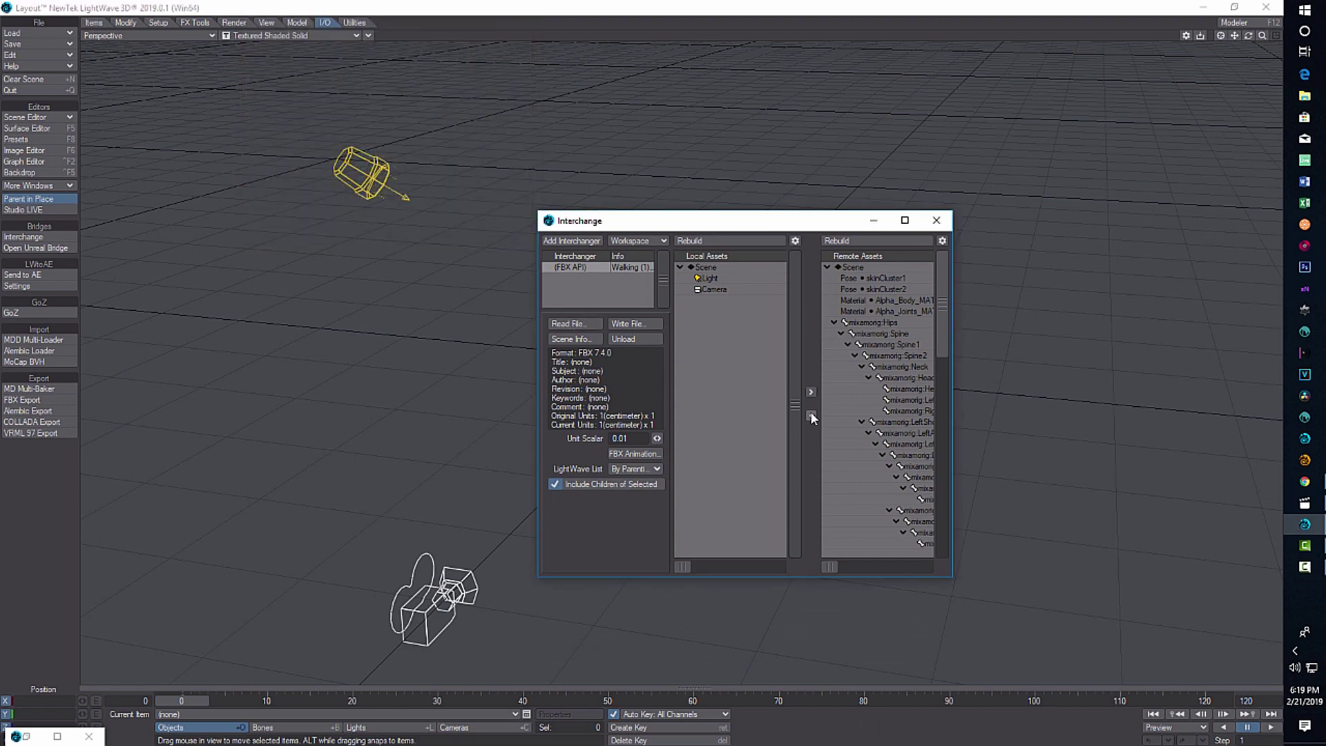
{"action": "left_click", "coordinate": [936, 220]}
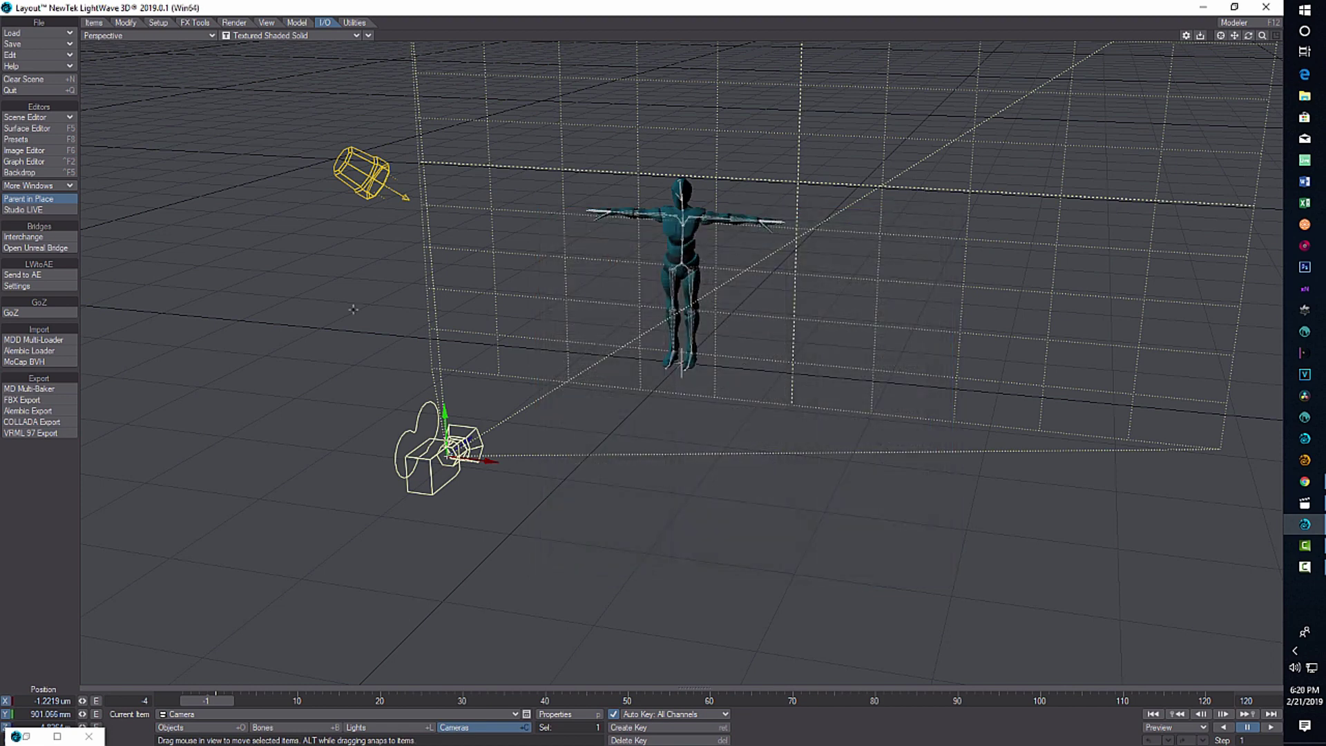
Set the timeline's frame range to start at 0 and end at 400.
{"action": "left_click", "coordinate": [144, 700]}
{"action": "type", "text": "0"}
{"action": "key", "text": "Return"}
{"action": "key", "text": "Tab"}
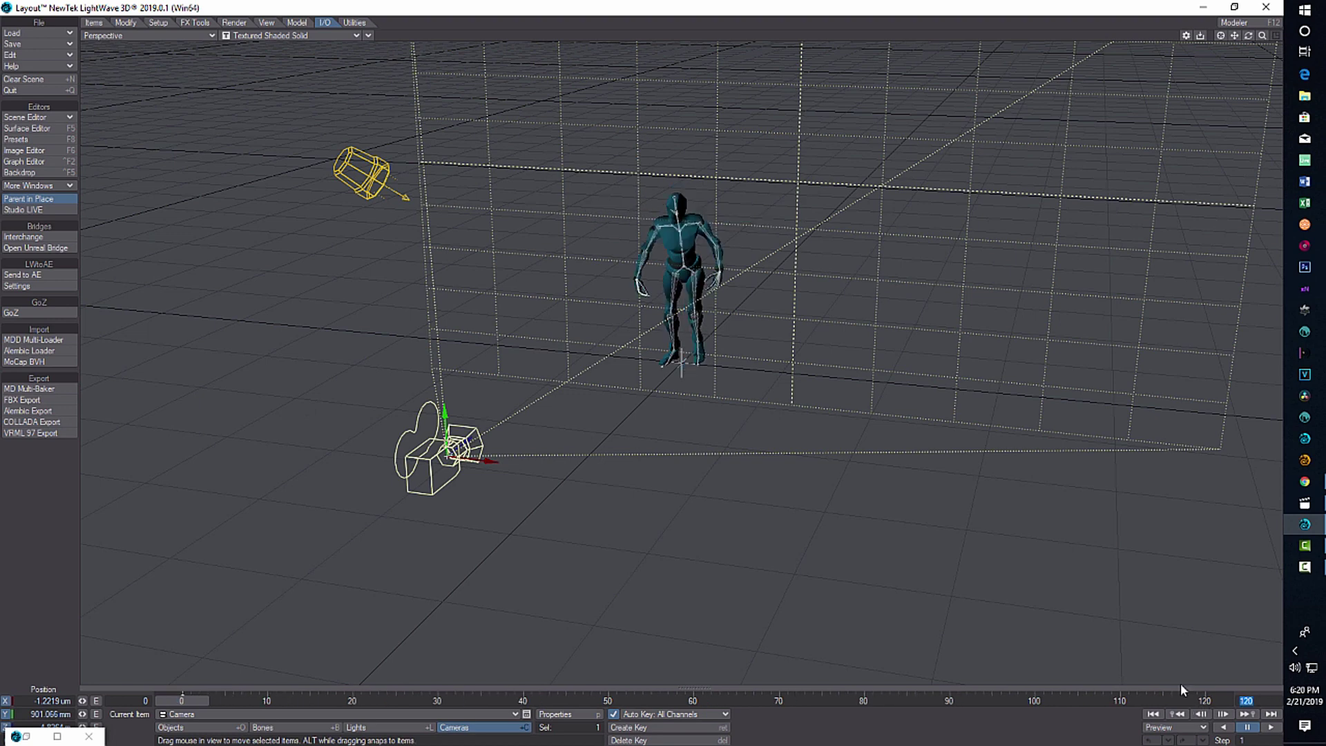
{"action": "type", "text": "400"}
{"action": "key", "text": "Return"}
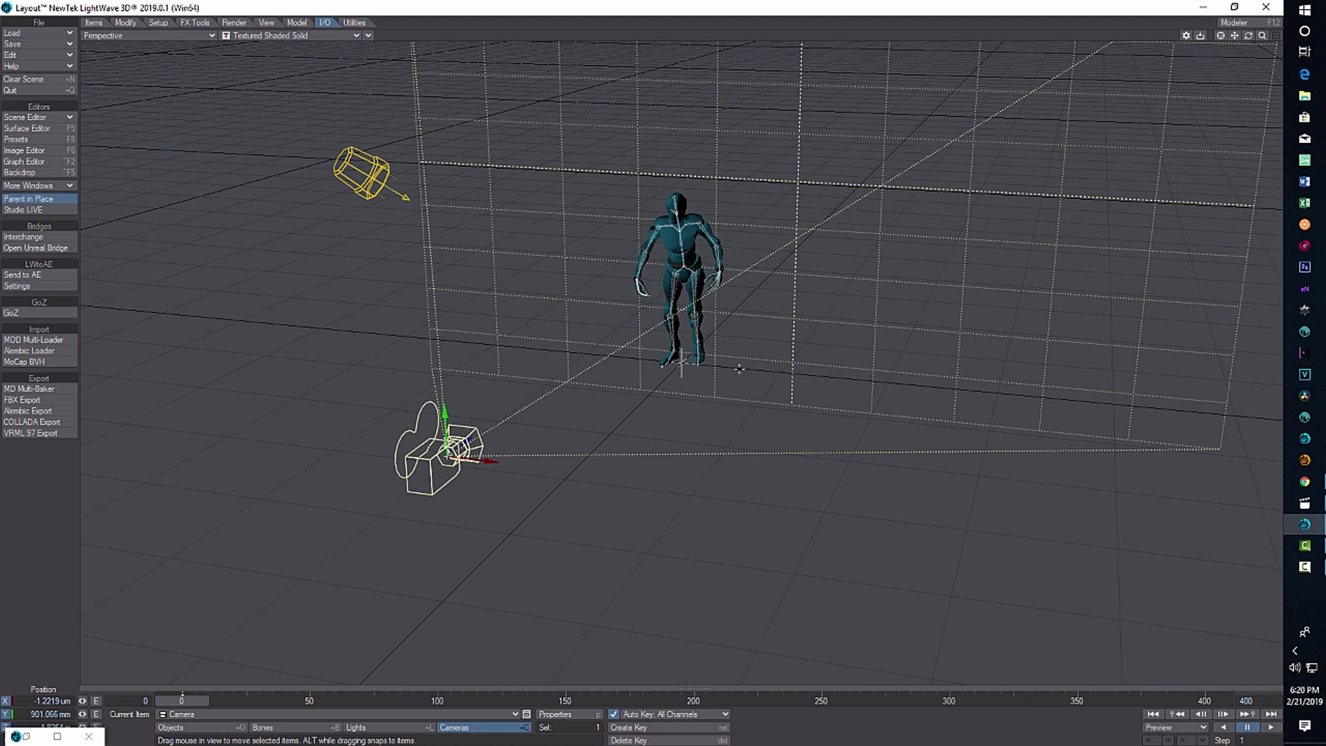
Open the Motion Mixer and reposition its window below the character.
{"action": "key", "text": "alt+F2"}
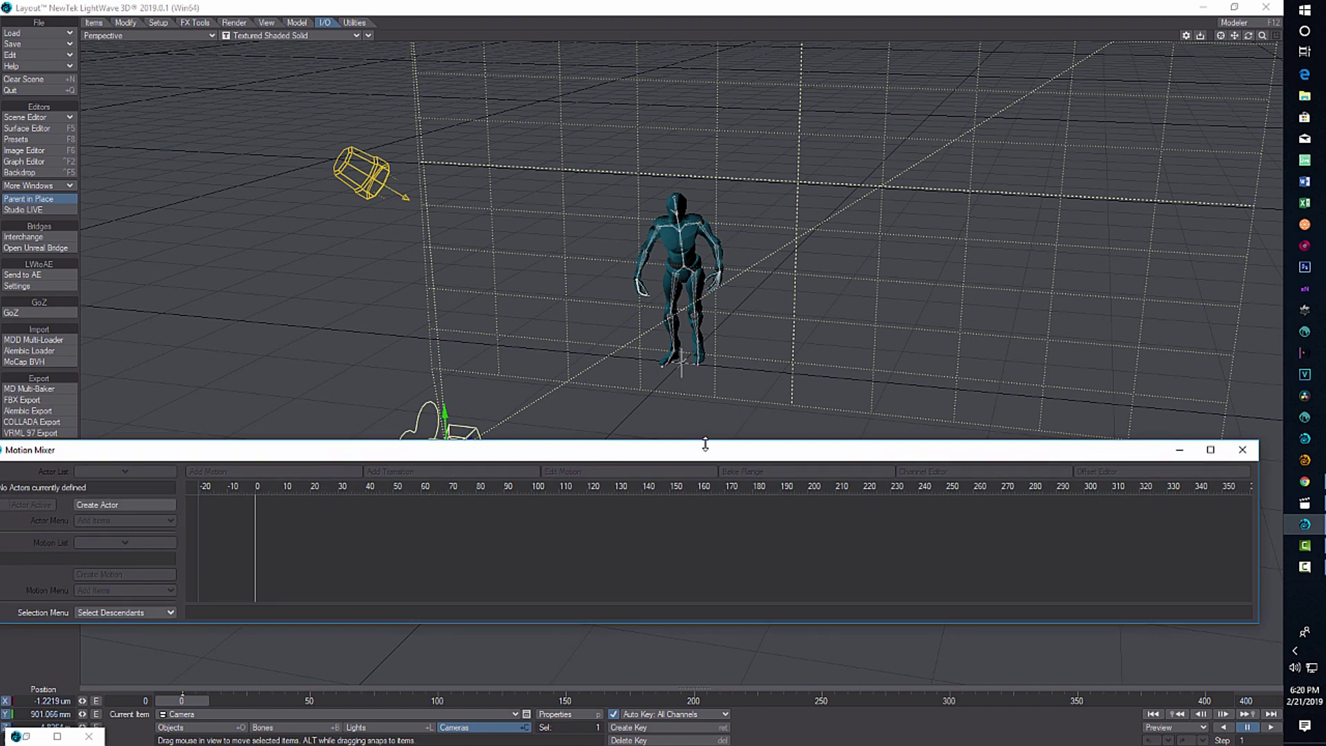
{"action": "left_click_drag", "start_coordinate": [711, 454], "coordinate": [740, 442]}
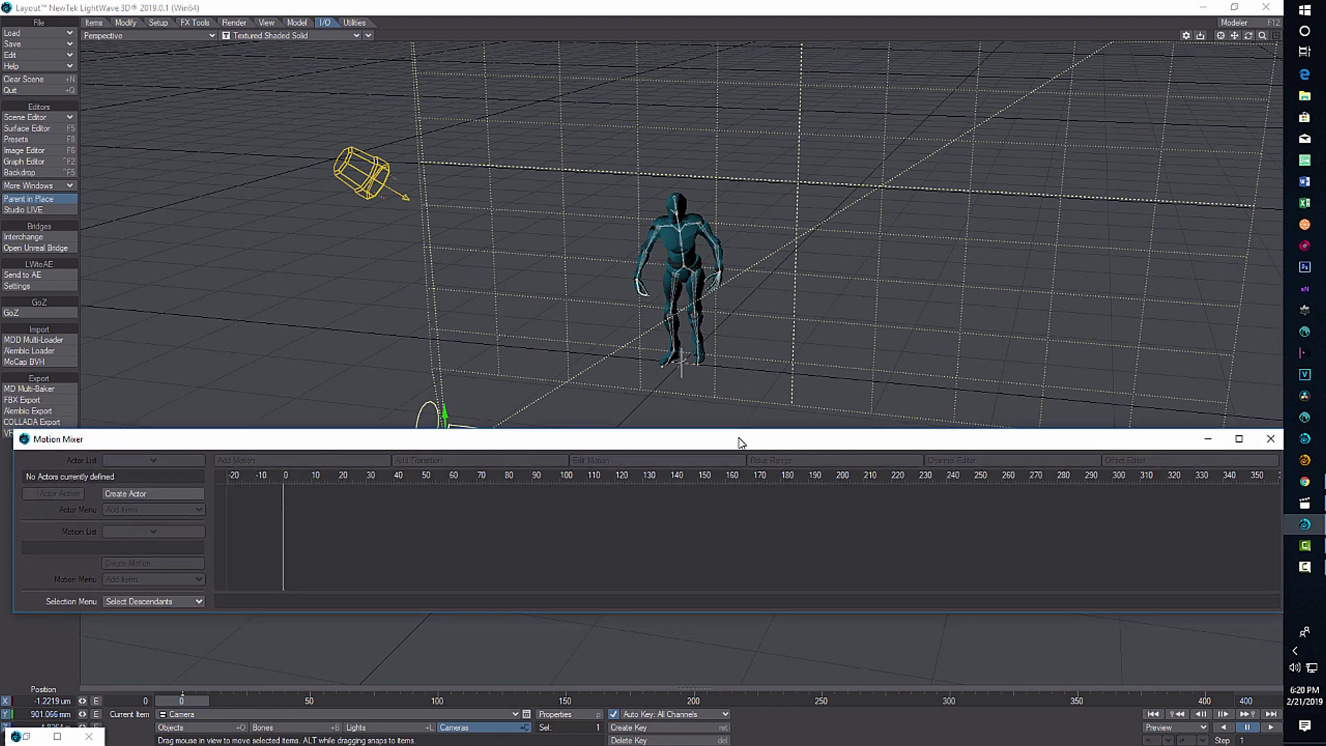
{"action": "left_click_drag", "start_coordinate": [995, 445], "coordinate": [995, 470]}
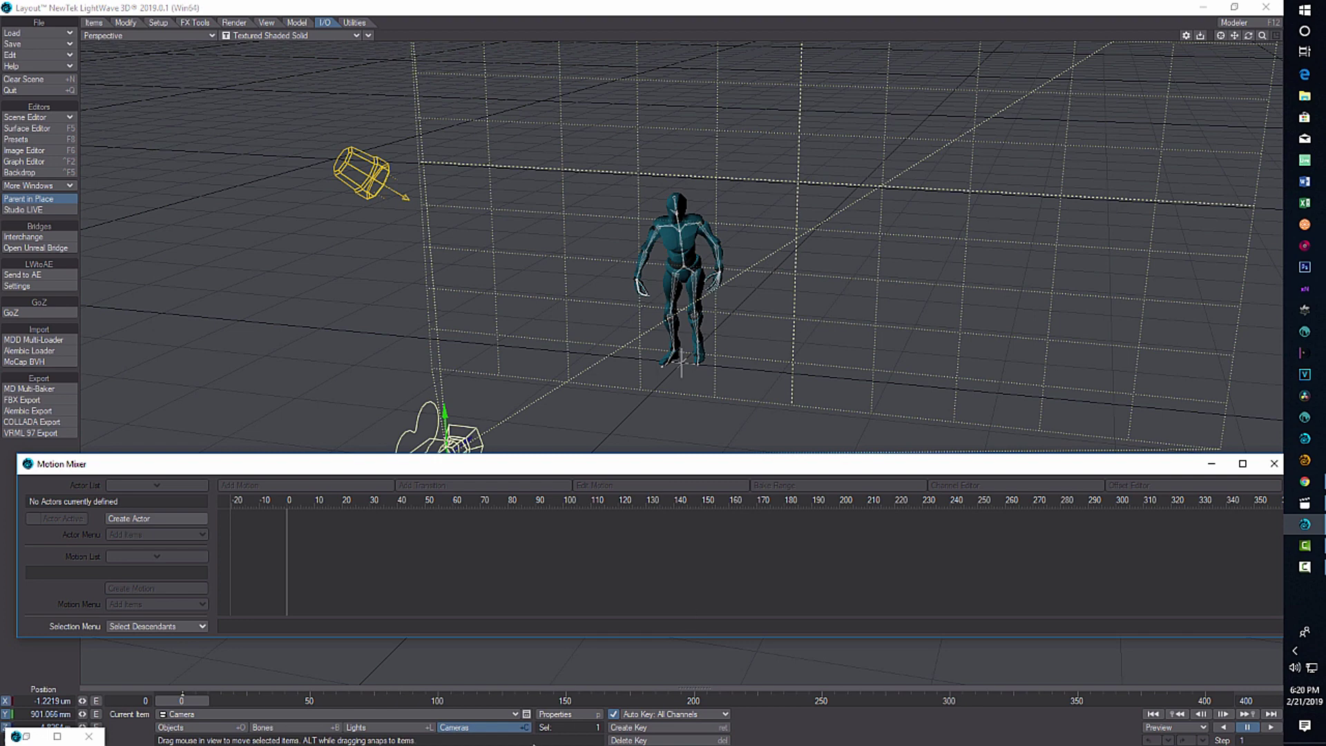
Switch to object selection and make Skeleton_mixamorig:Hips the current item.
{"action": "left_click", "coordinate": [181, 728]}
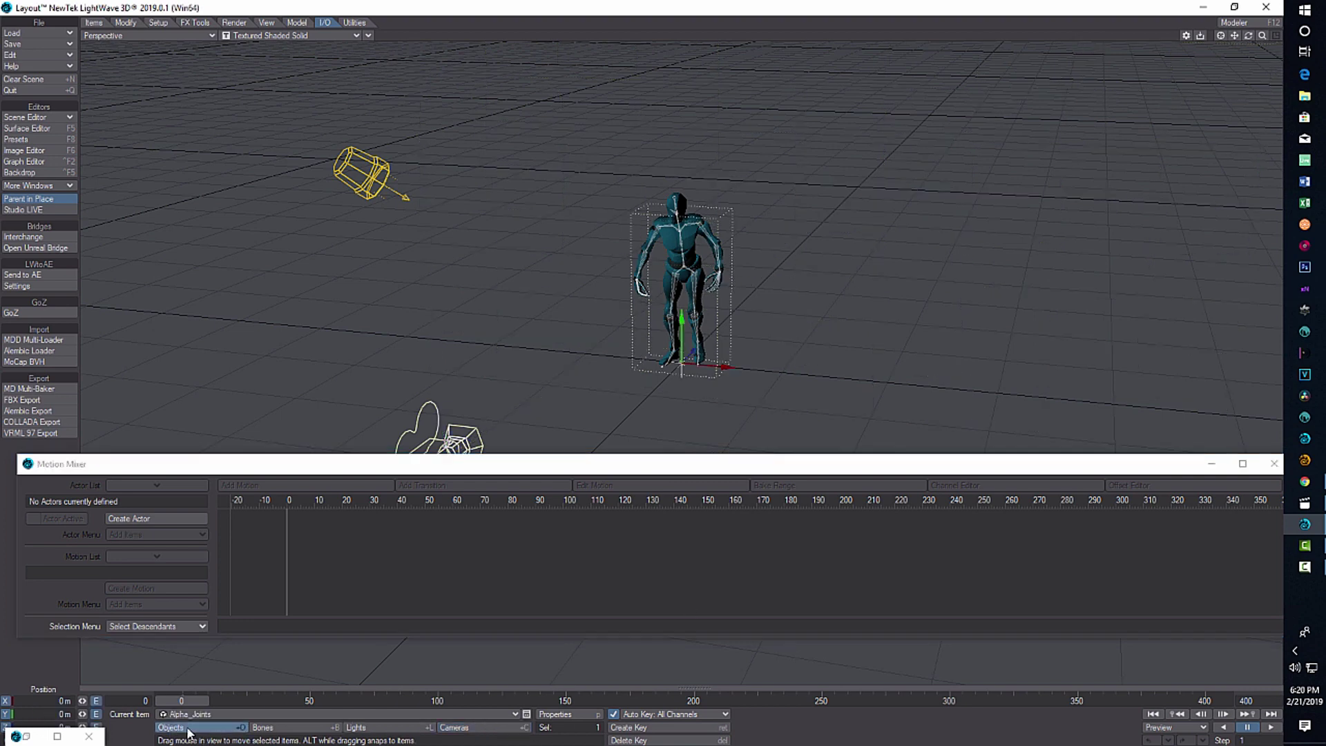
{"action": "left_click", "coordinate": [512, 716]}
{"action": "left_click", "coordinate": [514, 693]}
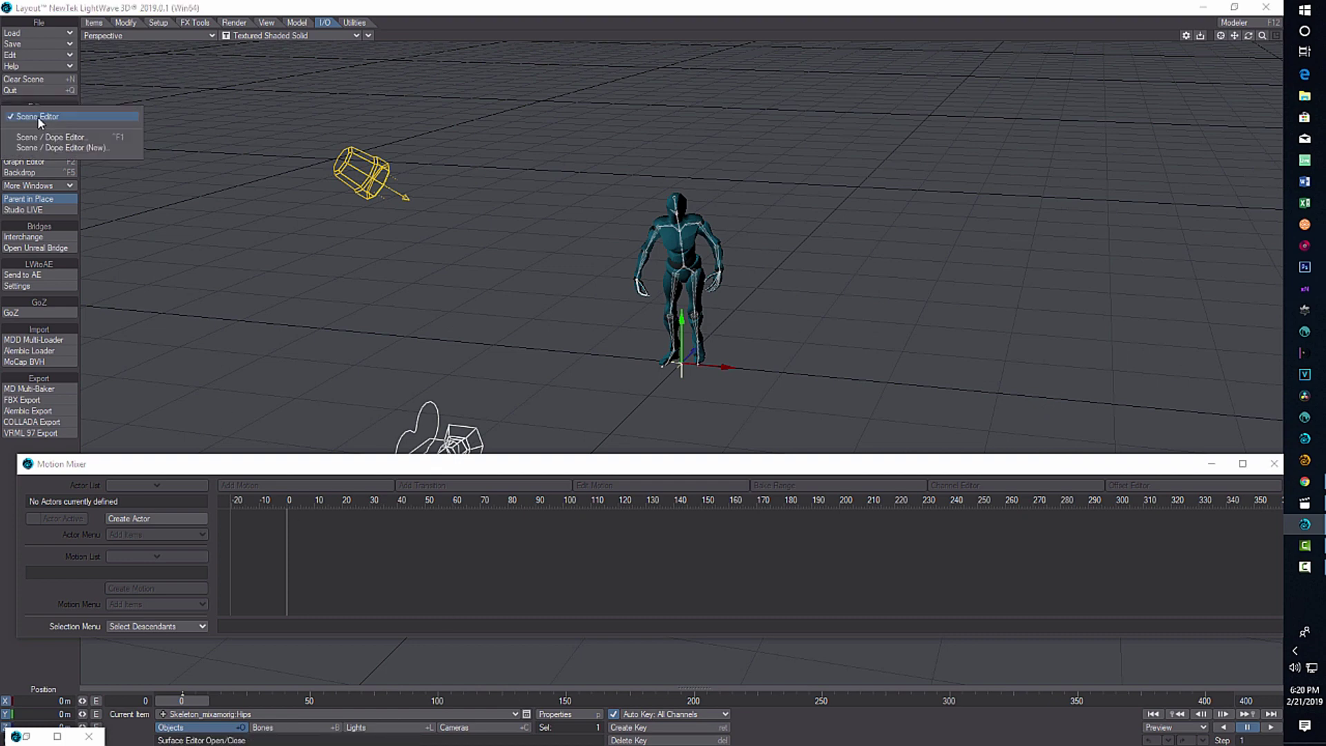
In the Scene Editor, select all bones of the Skeleton_mixamorig:Hips object, leave its hierarchy expanded and minimize the editor.
{"action": "left_click", "coordinate": [37, 116]}
{"action": "left_click_drag", "start_coordinate": [86, 627], "coordinate": [354, 253]}
{"action": "left_click", "coordinate": [437, 244]}
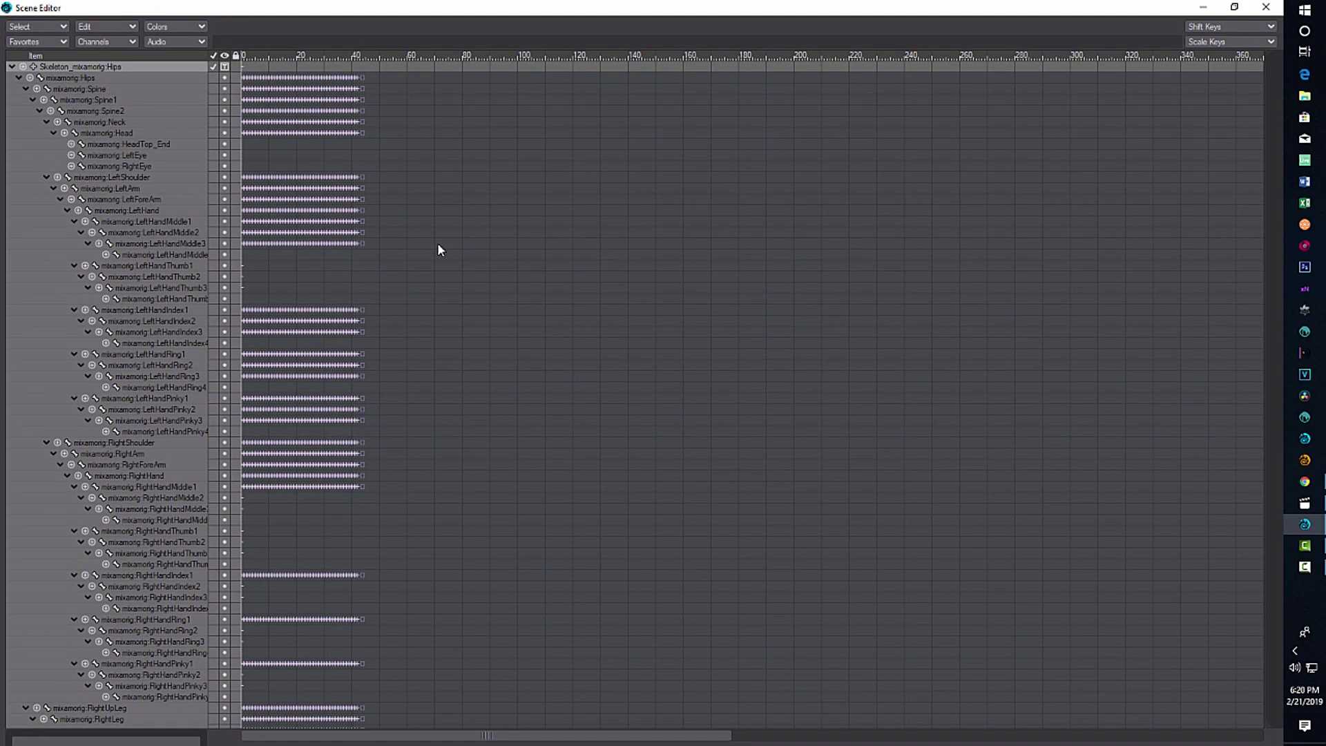
{"action": "left_click", "coordinate": [11, 67]}
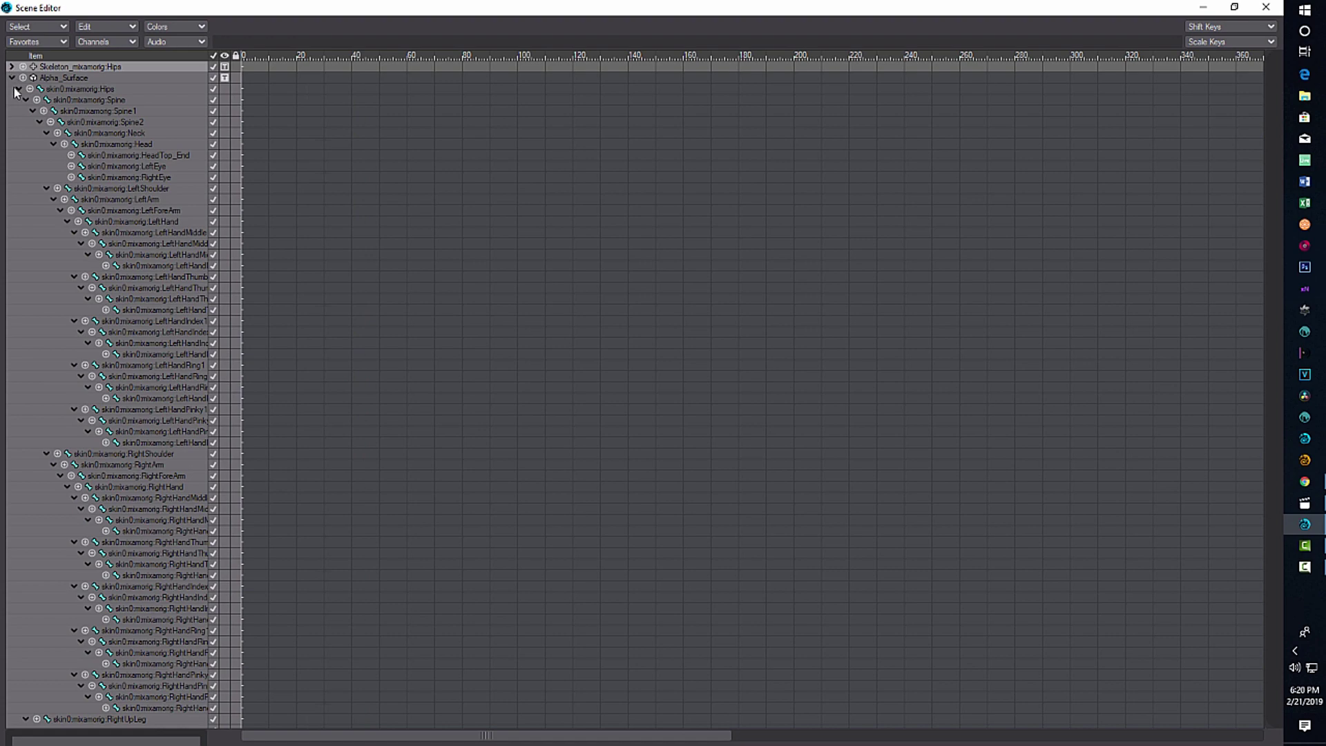
{"action": "left_click", "coordinate": [12, 78]}
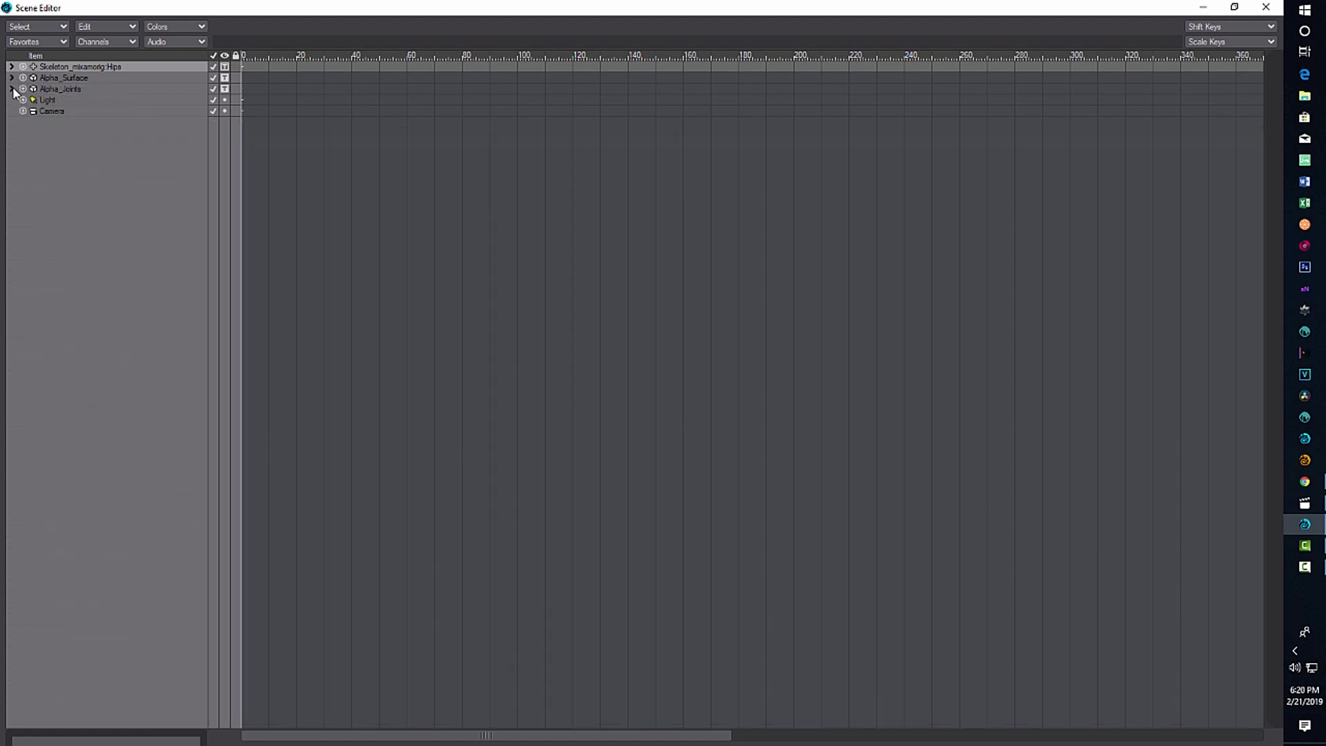
{"action": "left_click", "coordinate": [11, 67]}
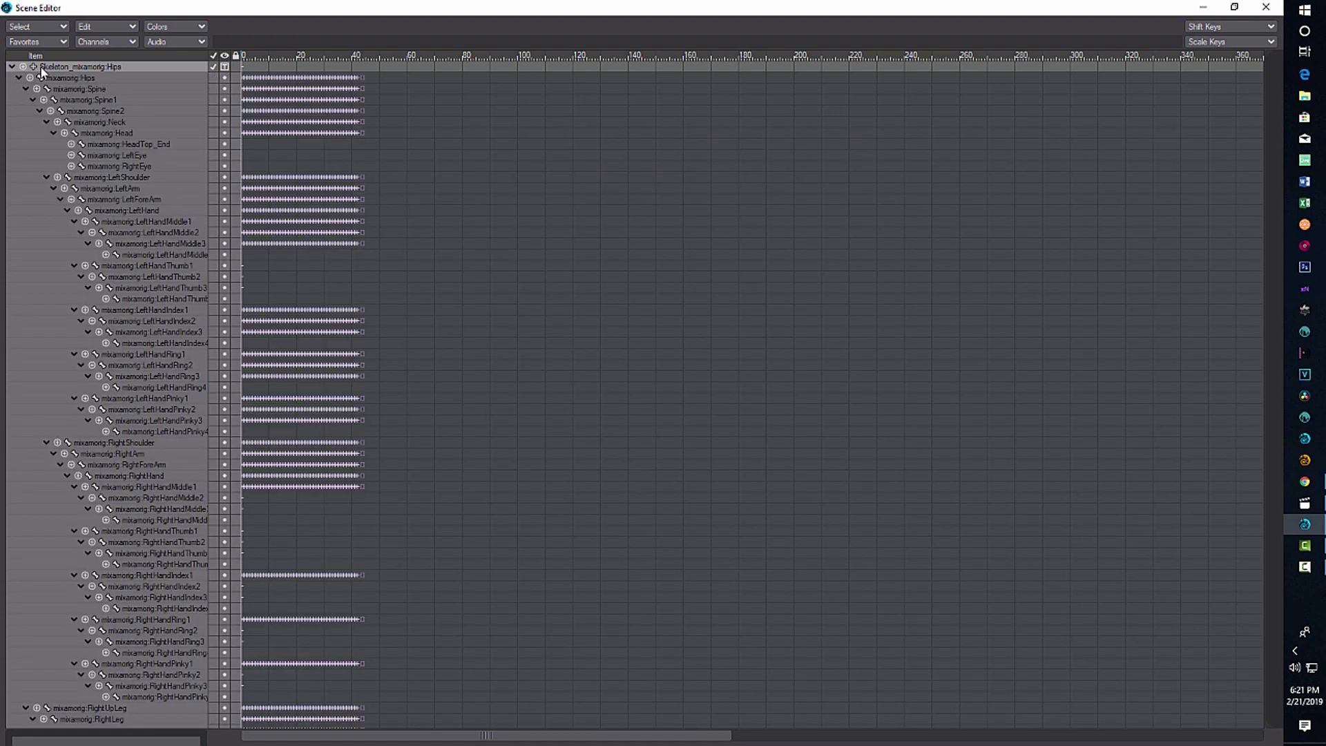
{"action": "left_click", "coordinate": [56, 27]}
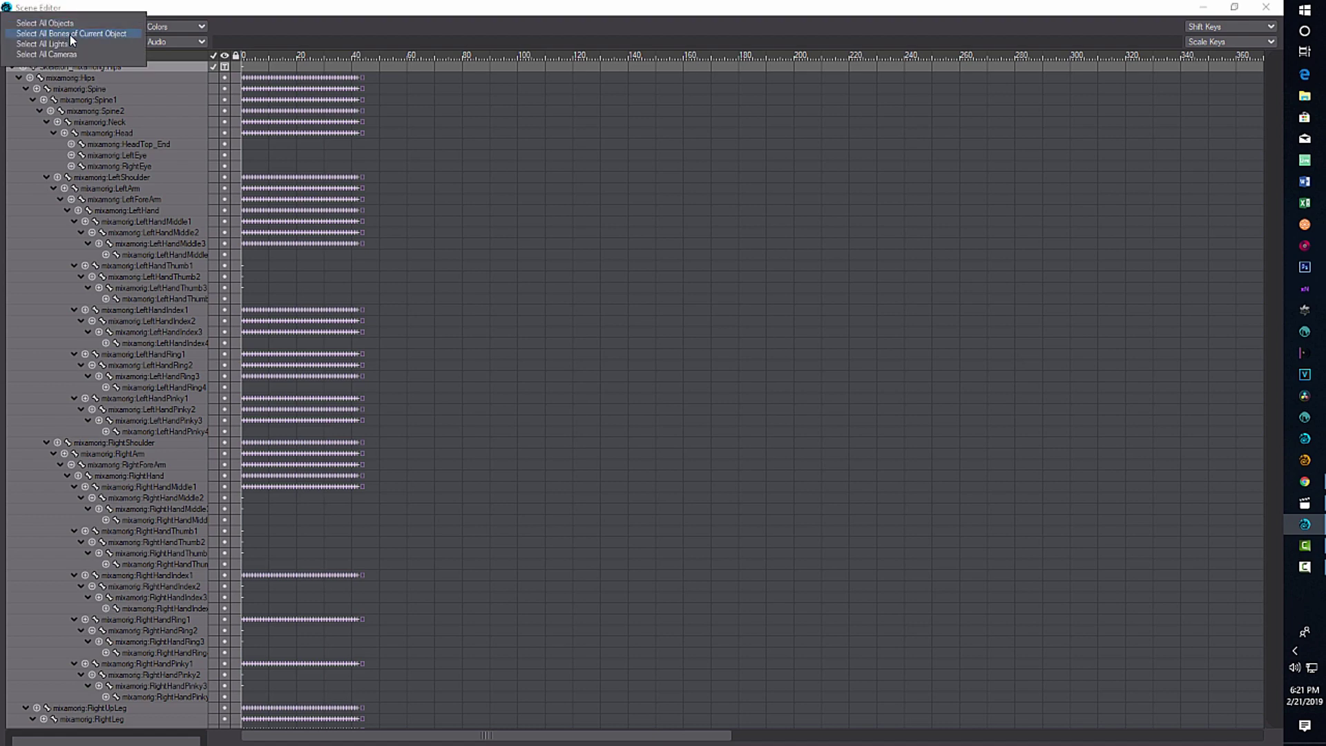
{"action": "left_click", "coordinate": [69, 34]}
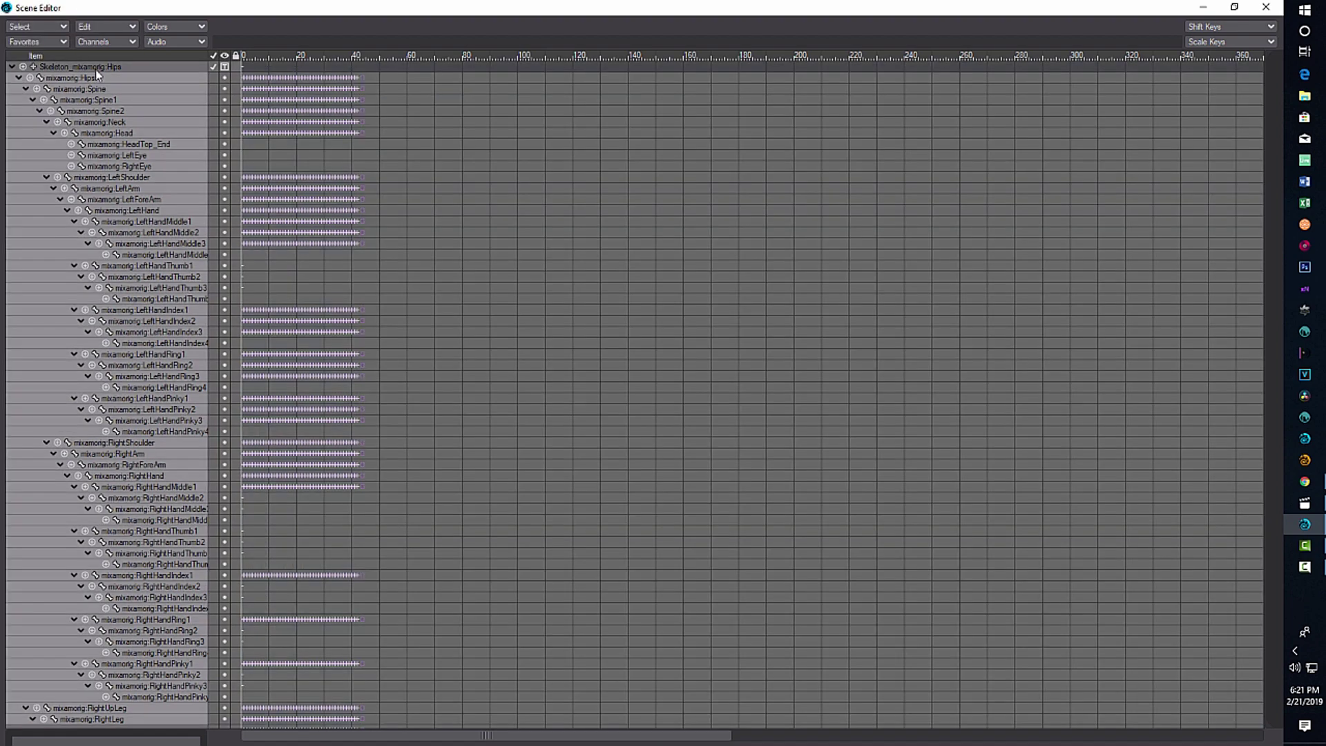
{"action": "left_click", "coordinate": [1205, 7]}
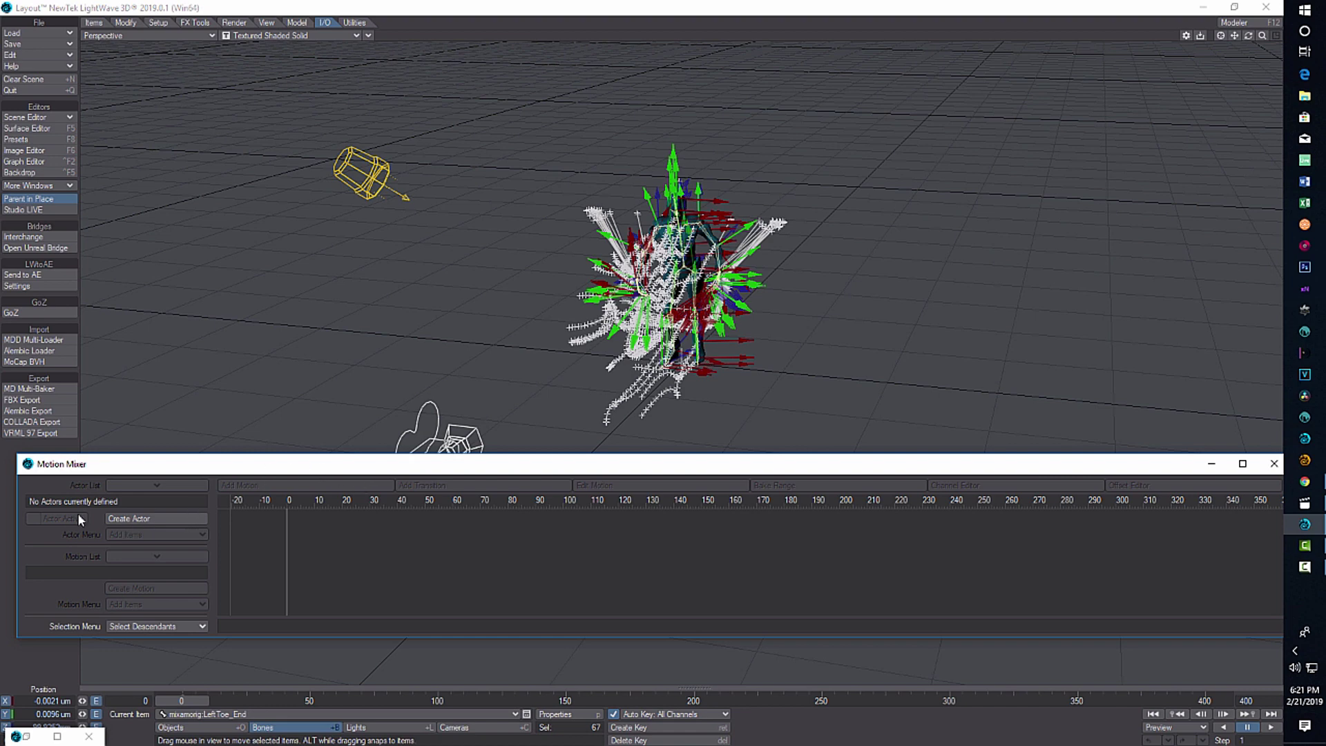
Create a Motion Mixer actor named StanTheMan from the selected bones.
{"action": "left_click", "coordinate": [128, 518]}
{"action": "left_click", "coordinate": [136, 517]}
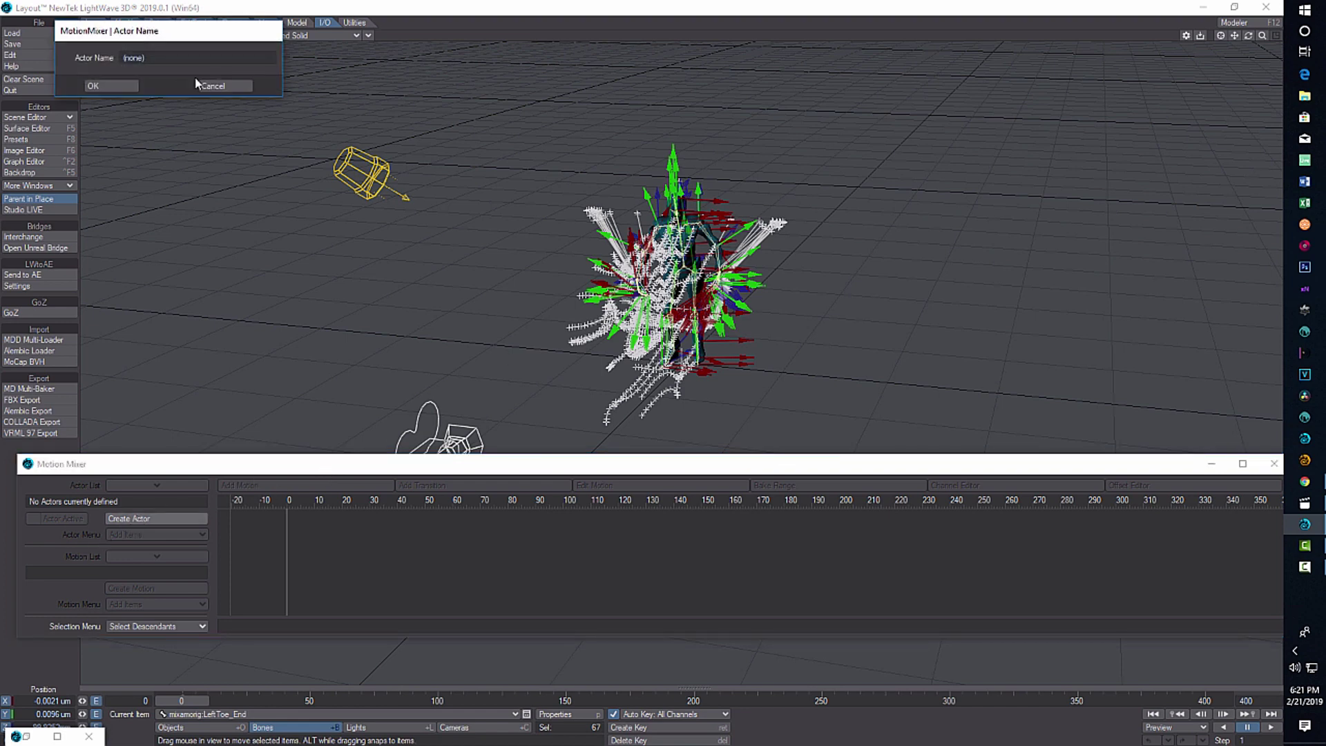
{"action": "left_click", "coordinate": [182, 56]}
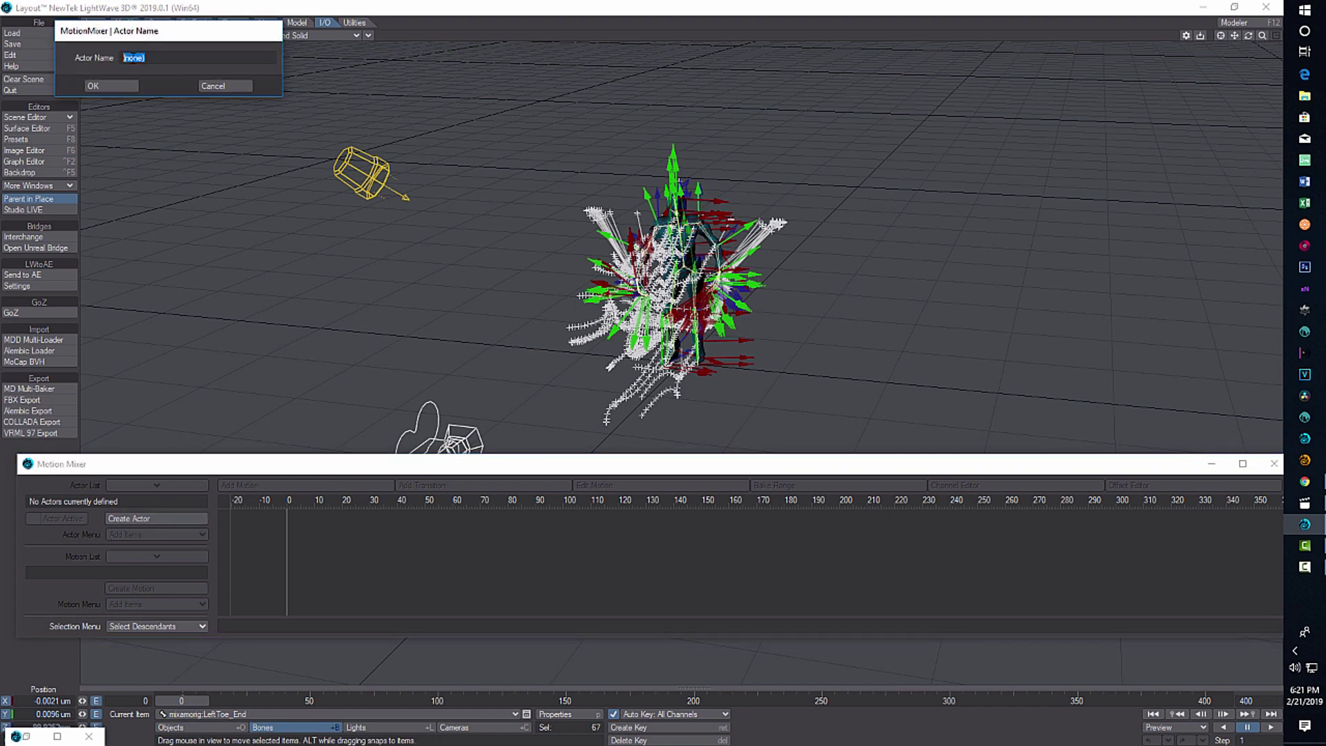
{"action": "key", "text": "BackSpace"}
{"action": "key", "text": "BackSpace"}
{"action": "key", "text": "BackSpace"}
{"action": "key", "text": "BackSpace"}
{"action": "key", "text": "BackSpace"}
{"action": "key", "text": "BackSpace"}
{"action": "type", "text": "StanTheMan"}
{"action": "left_click", "coordinate": [113, 84]}
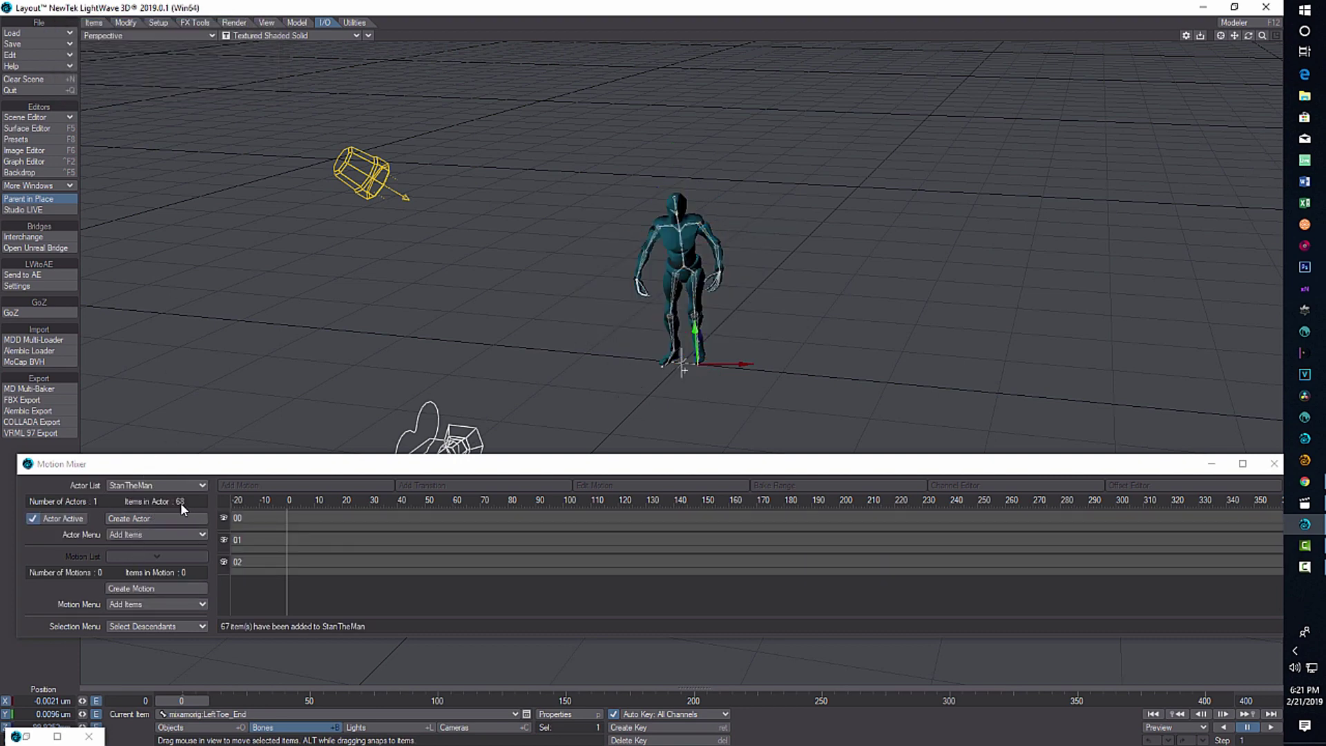
Create a motion named Walk from the actor items, with start frame 0 and end frame 42.
{"action": "left_click_drag", "start_coordinate": [398, 470], "coordinate": [398, 462]}
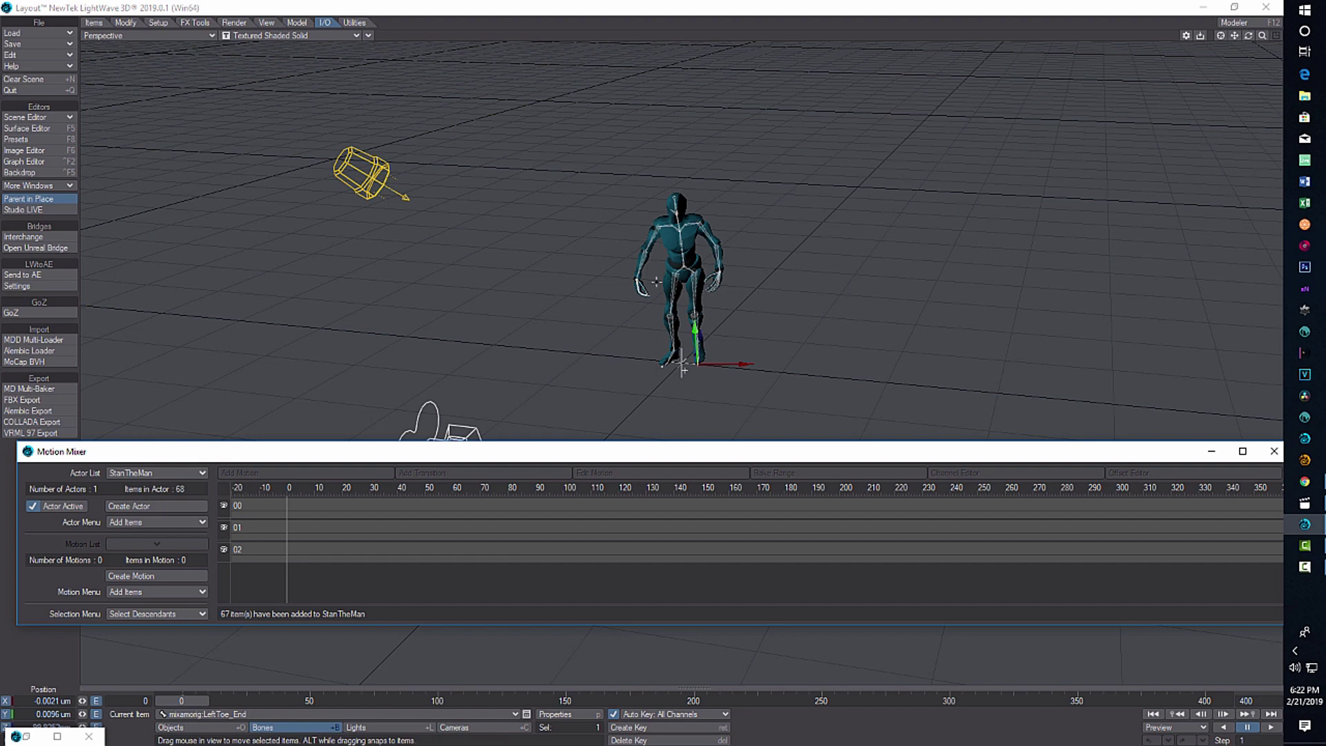
{"action": "left_click", "coordinate": [168, 578]}
{"action": "left_click", "coordinate": [155, 58]}
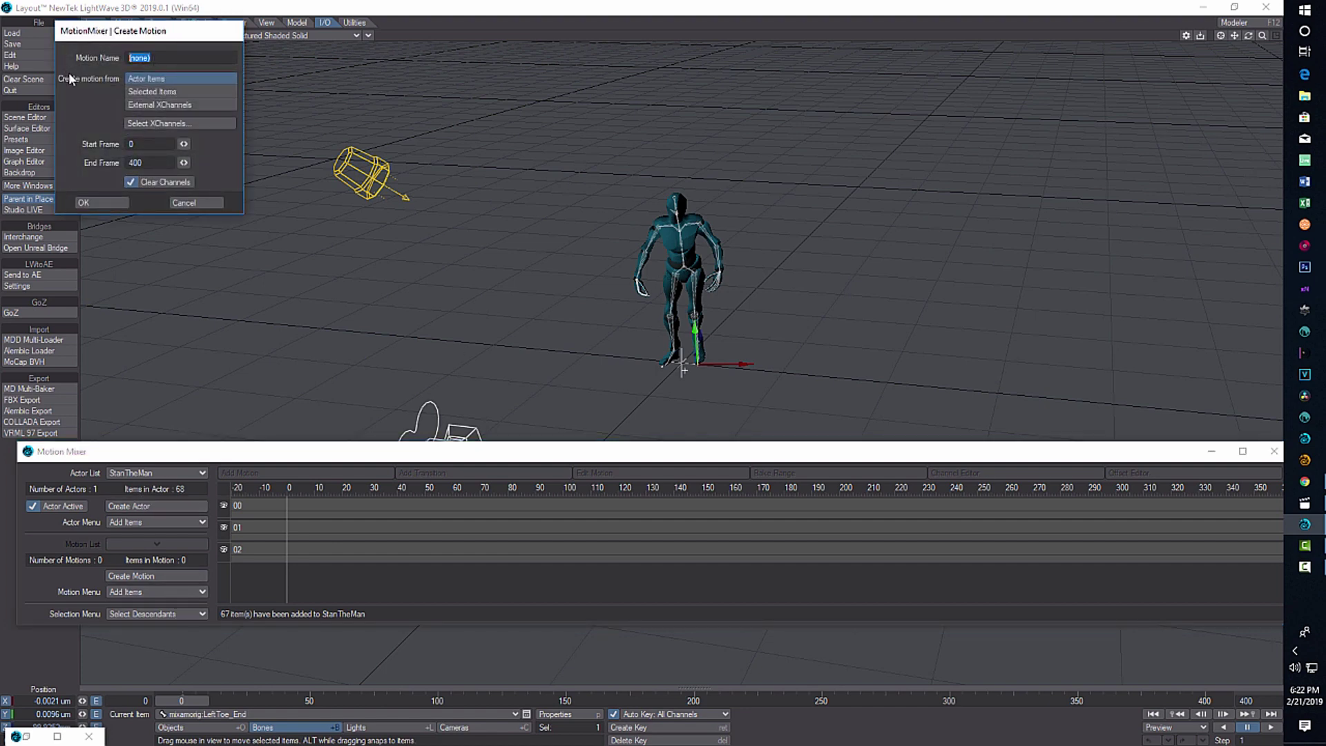
{"action": "type", "text": "Walk"}
{"action": "left_click", "coordinate": [150, 164]}
{"action": "type", "text": "42"}
{"action": "left_click", "coordinate": [110, 202]}
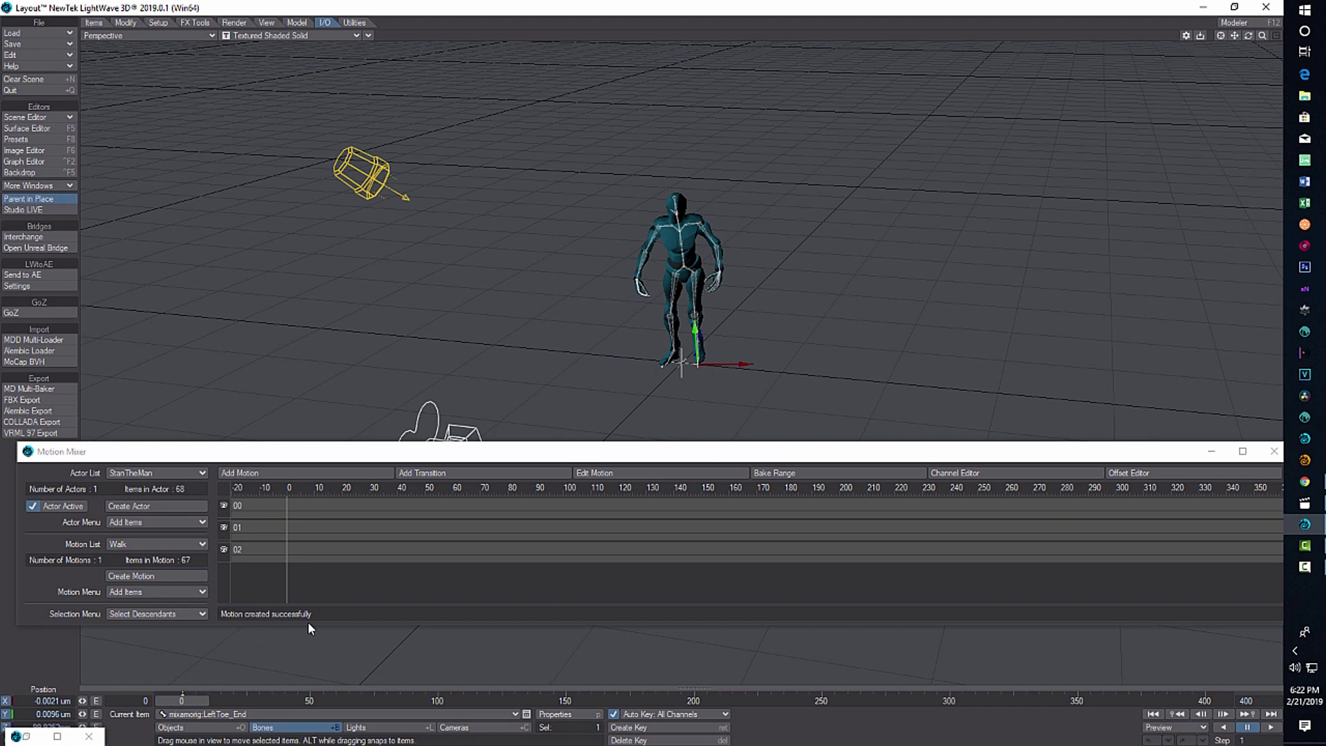
Add the Walk motion to track 00, starting at frame 1.
{"action": "left_click", "coordinate": [309, 472]}
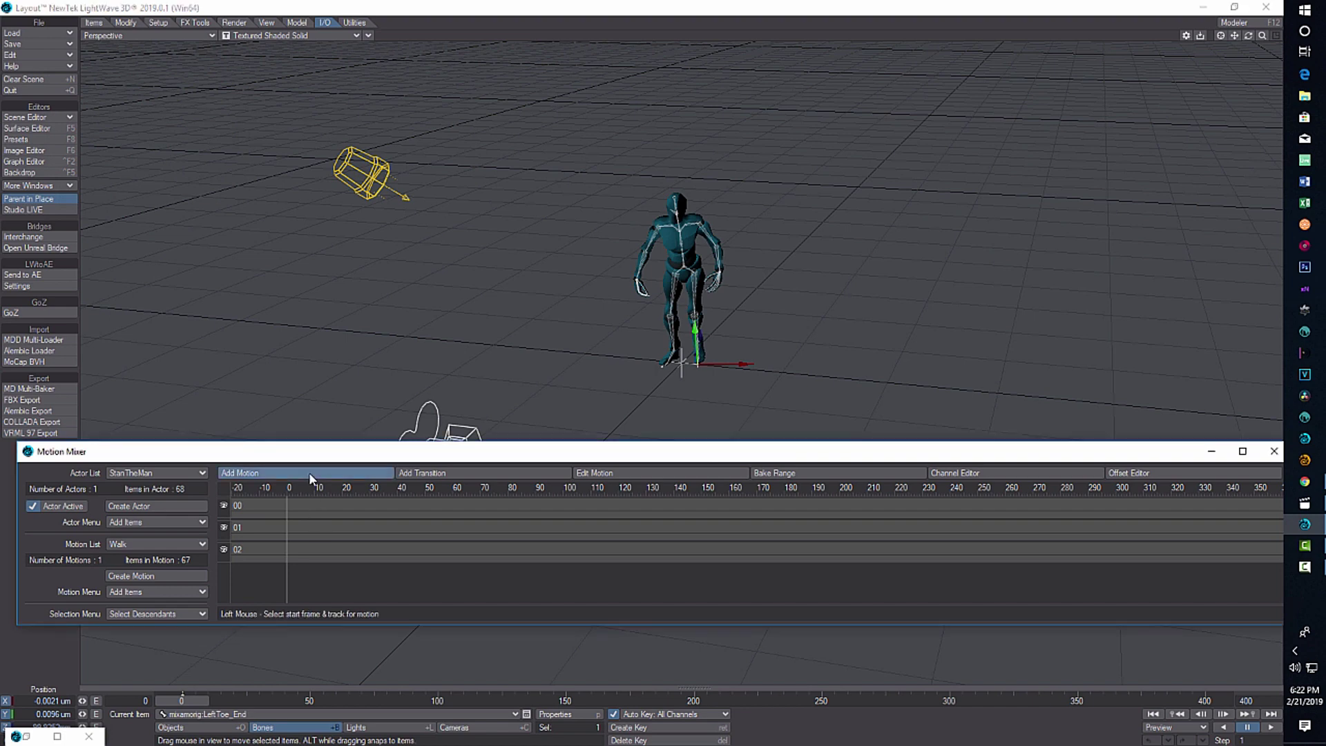
{"action": "left_click", "coordinate": [289, 506]}
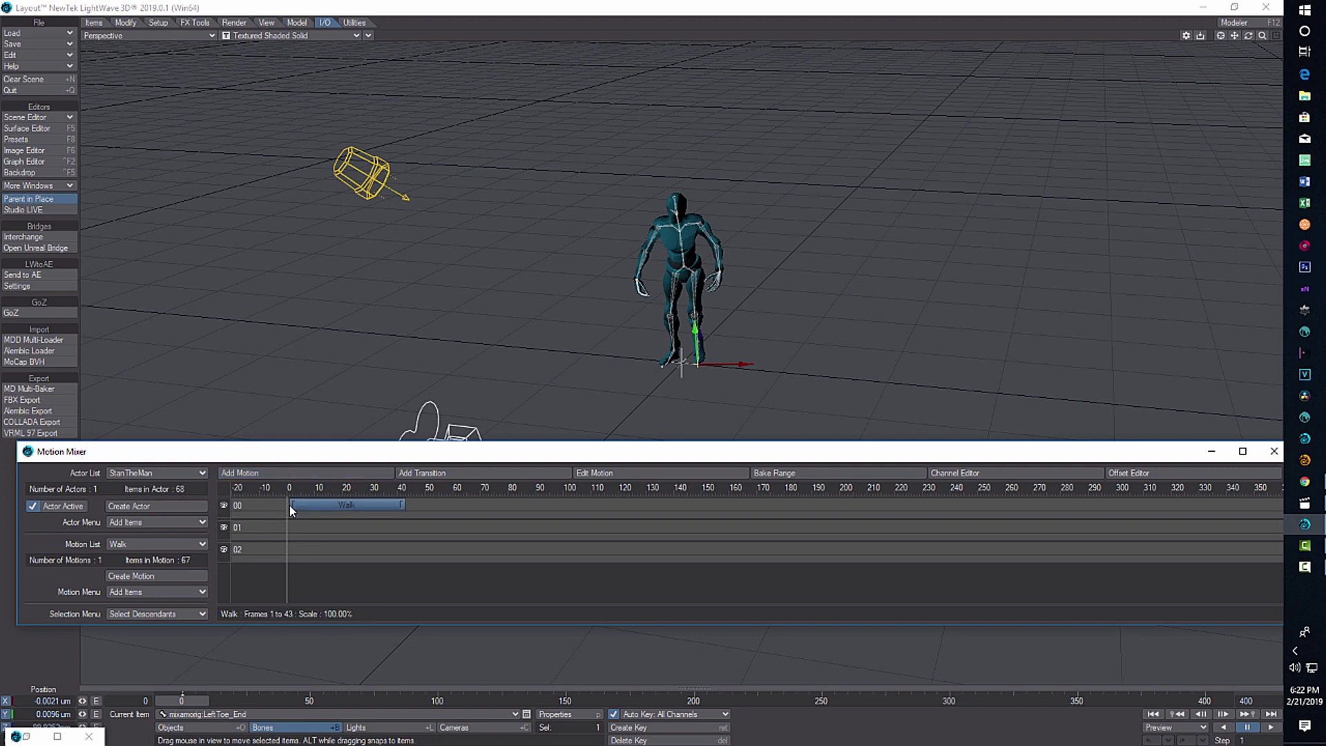
Add two more Walk motions end to end on track 00, starting at frames 43 and 85, and play the animation.
{"action": "left_click", "coordinate": [342, 473]}
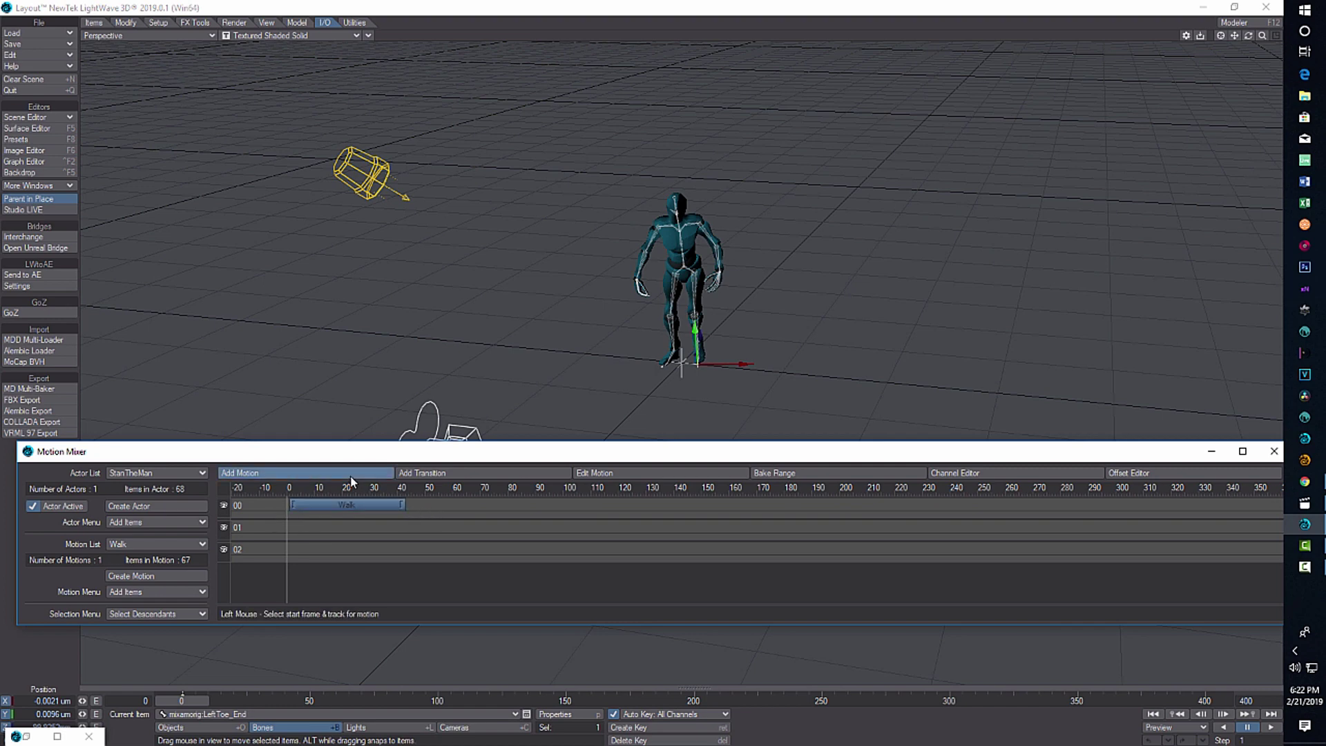
{"action": "left_click", "coordinate": [405, 506]}
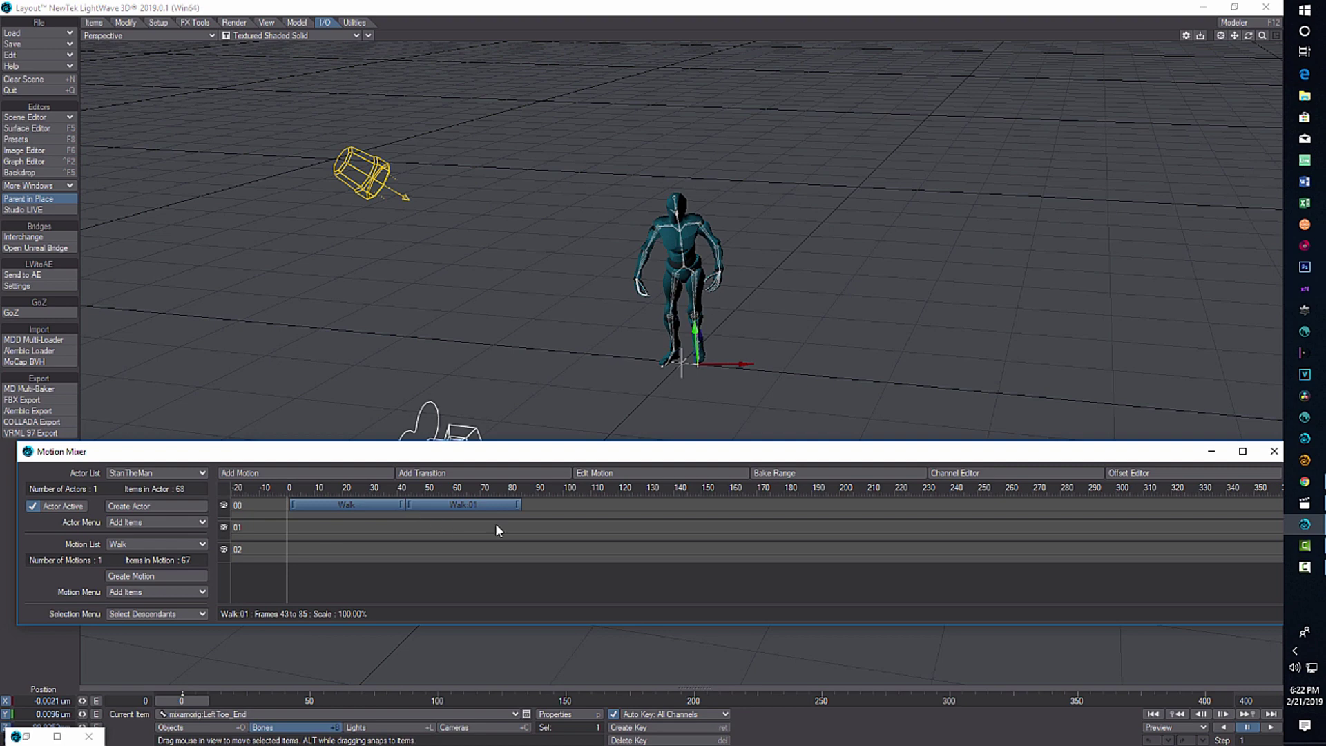
{"action": "left_click", "coordinate": [321, 475]}
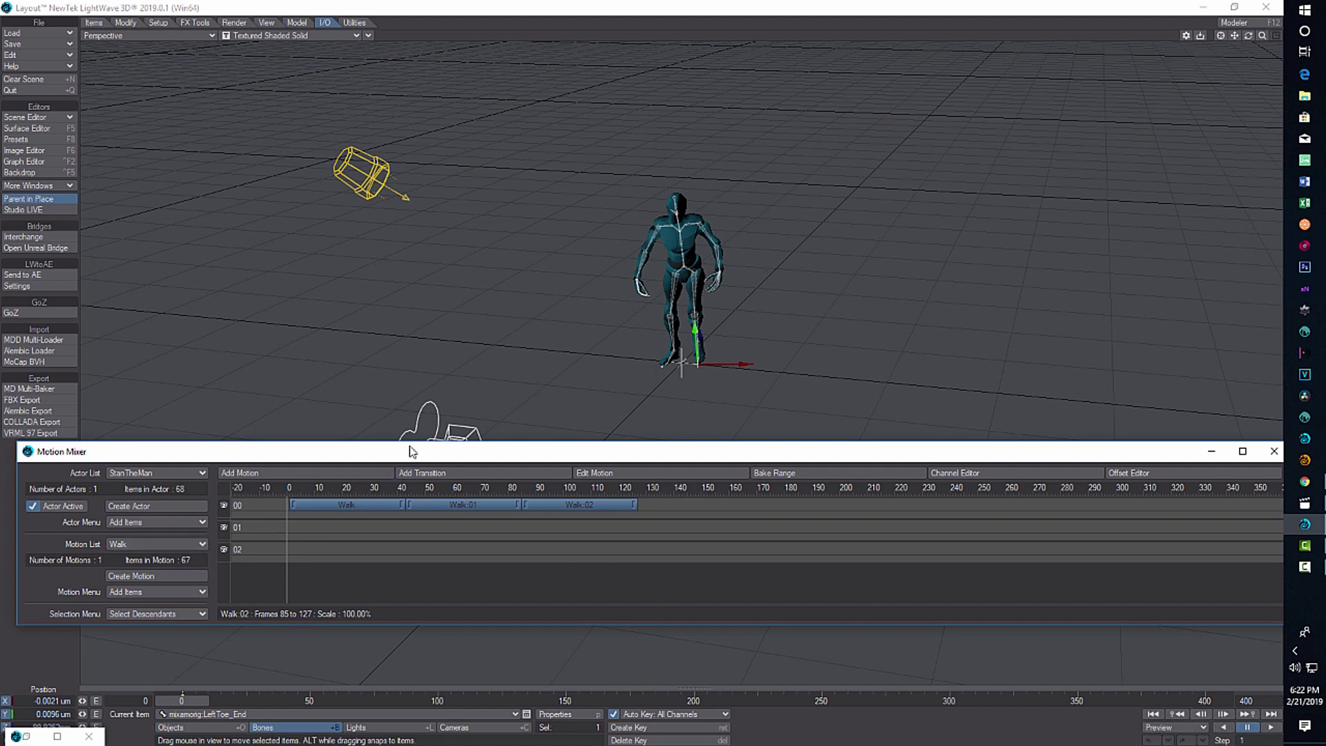
{"action": "left_click", "coordinate": [1274, 732]}
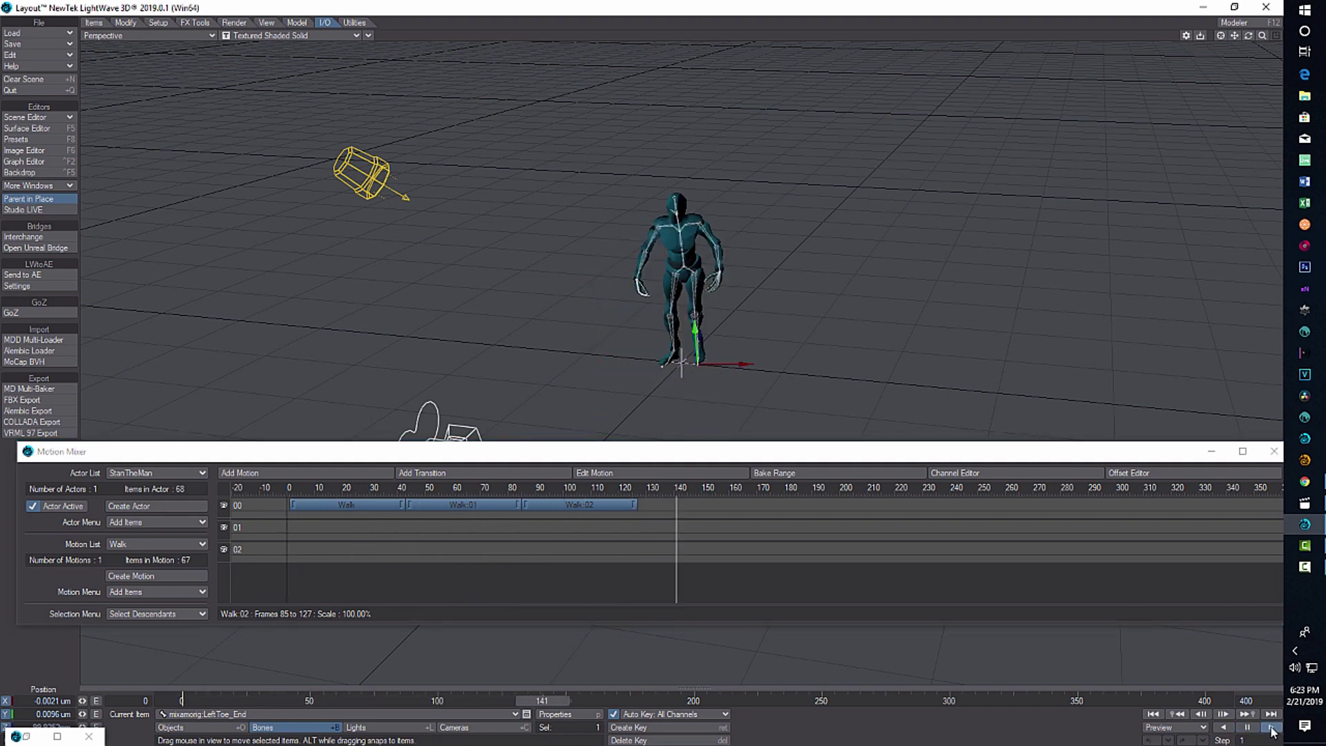
{"action": "left_click", "coordinate": [1247, 728]}
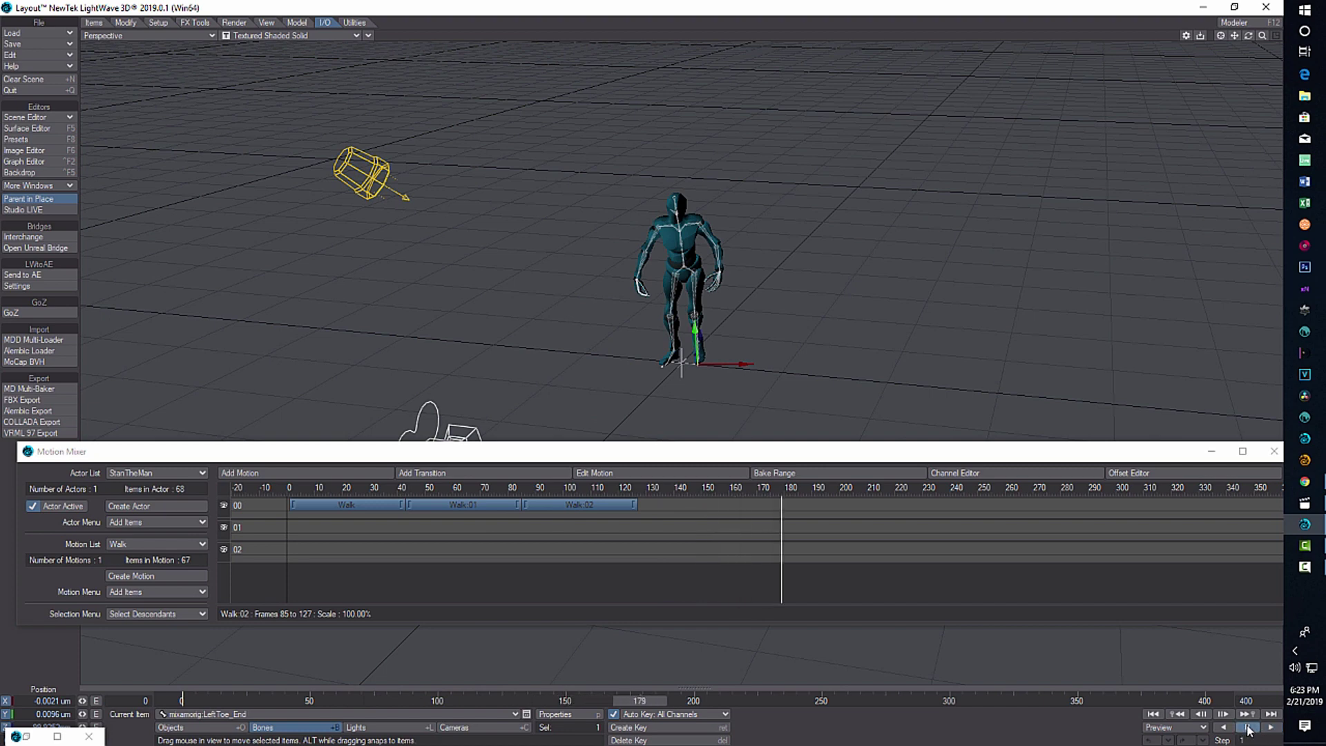
Disable track 00 in the Motion Mixer and move its window down to uncover the characters in the viewport.
{"action": "left_click_drag", "start_coordinate": [856, 460], "coordinate": [890, 491]}
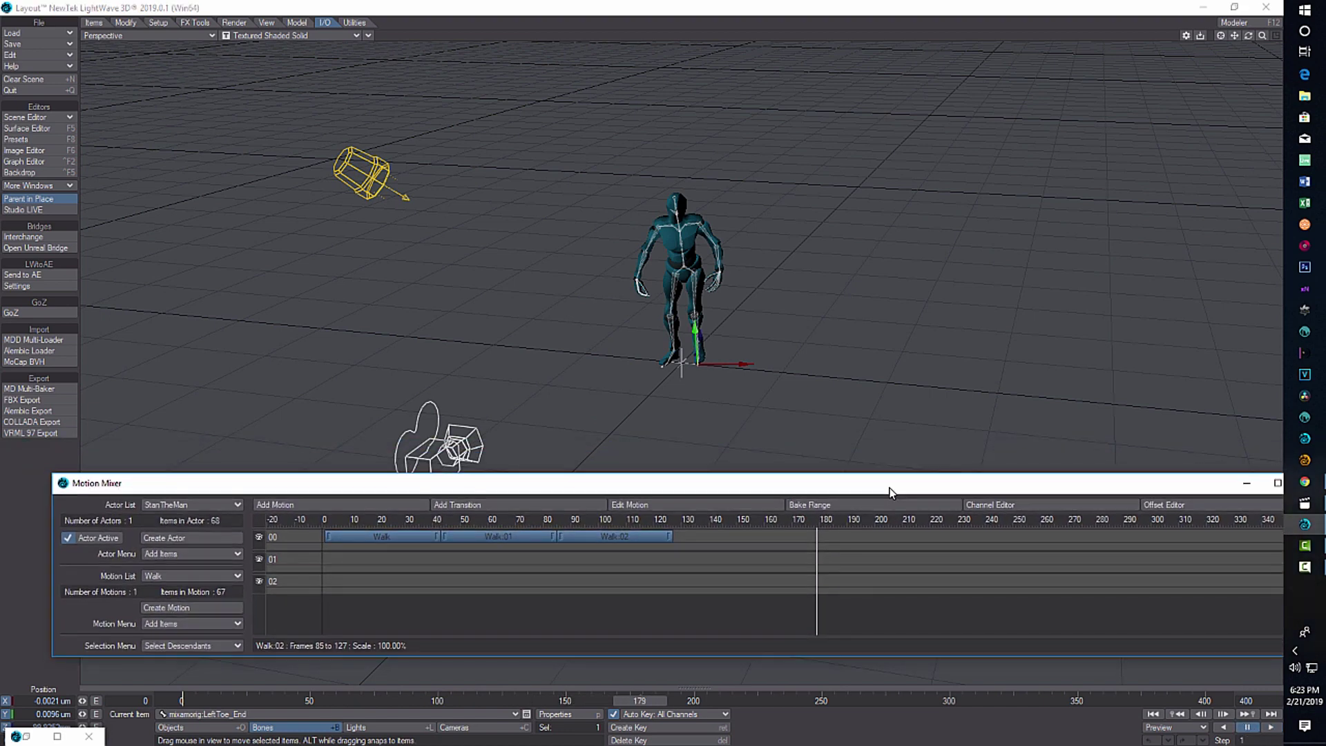
{"action": "left_click", "coordinate": [261, 537]}
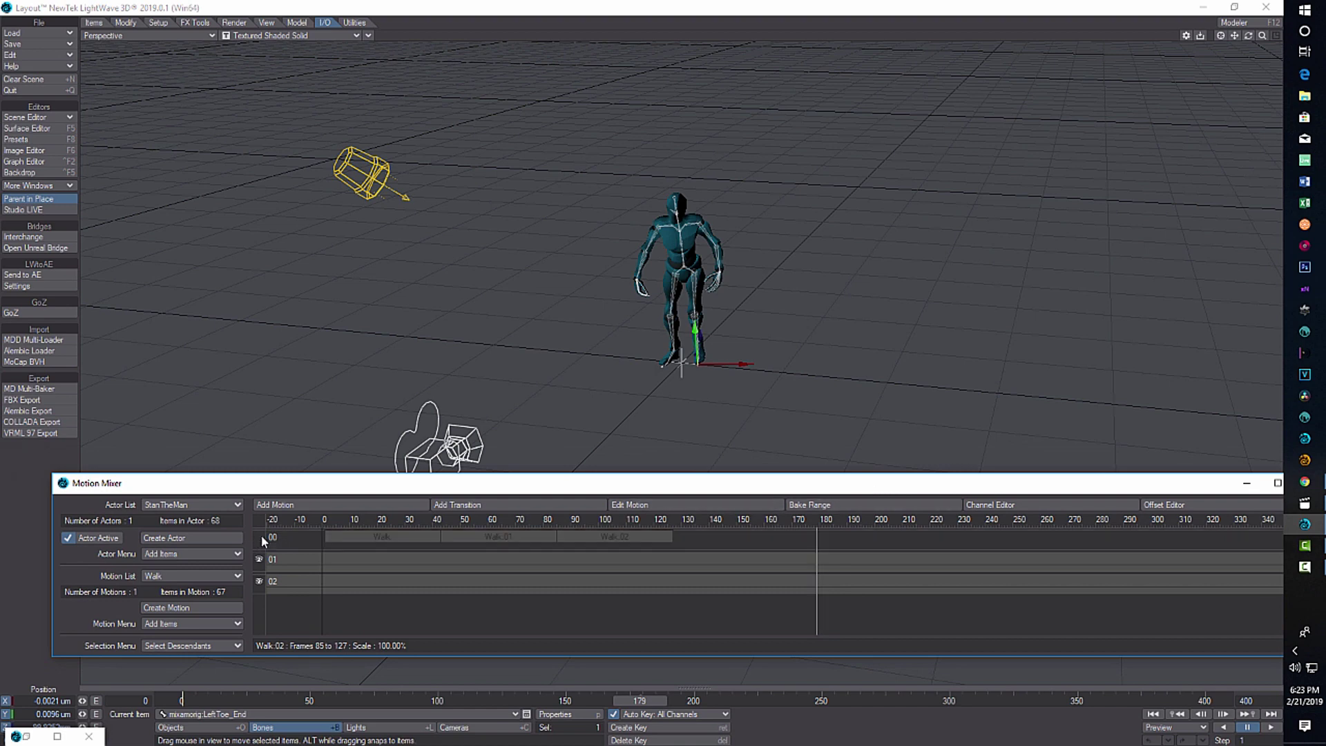
{"action": "left_click_drag", "start_coordinate": [762, 488], "coordinate": [739, 527]}
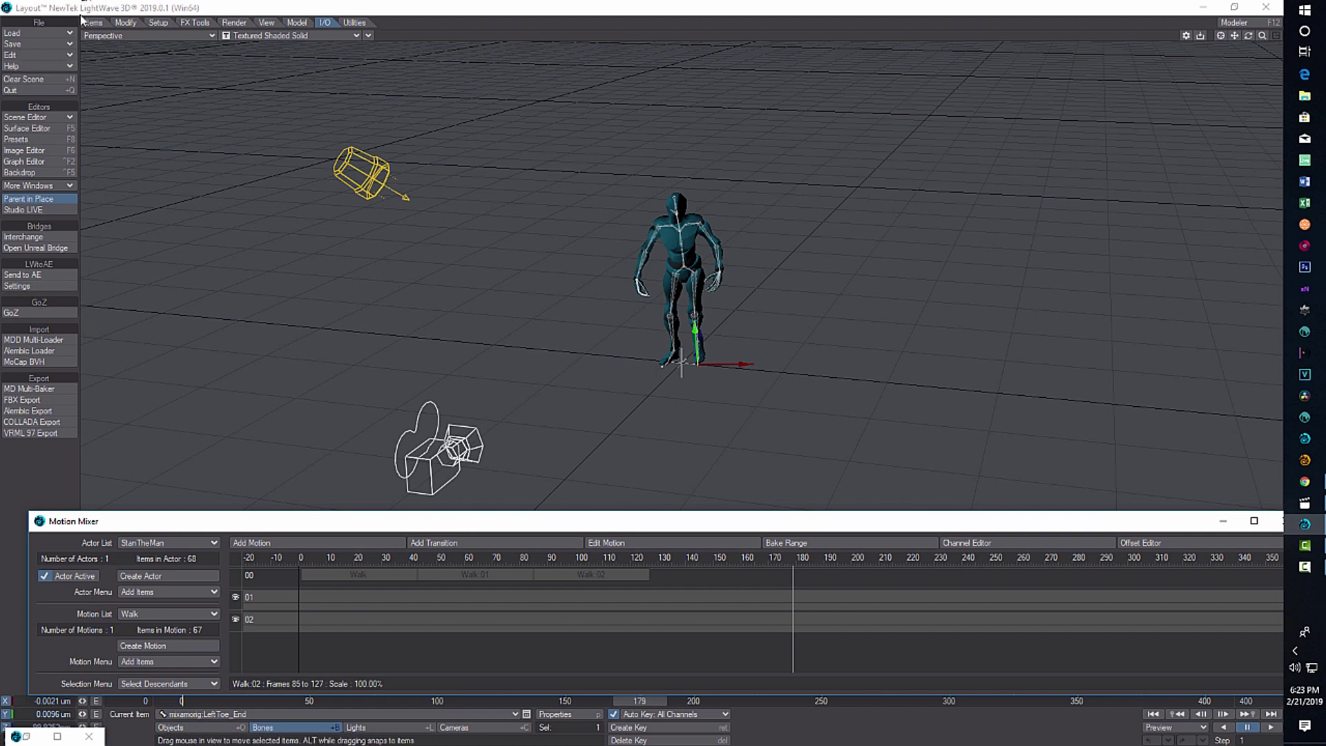
Open Interchange and unload the Walking (1) FBX scene.
{"action": "left_click", "coordinate": [51, 237]}
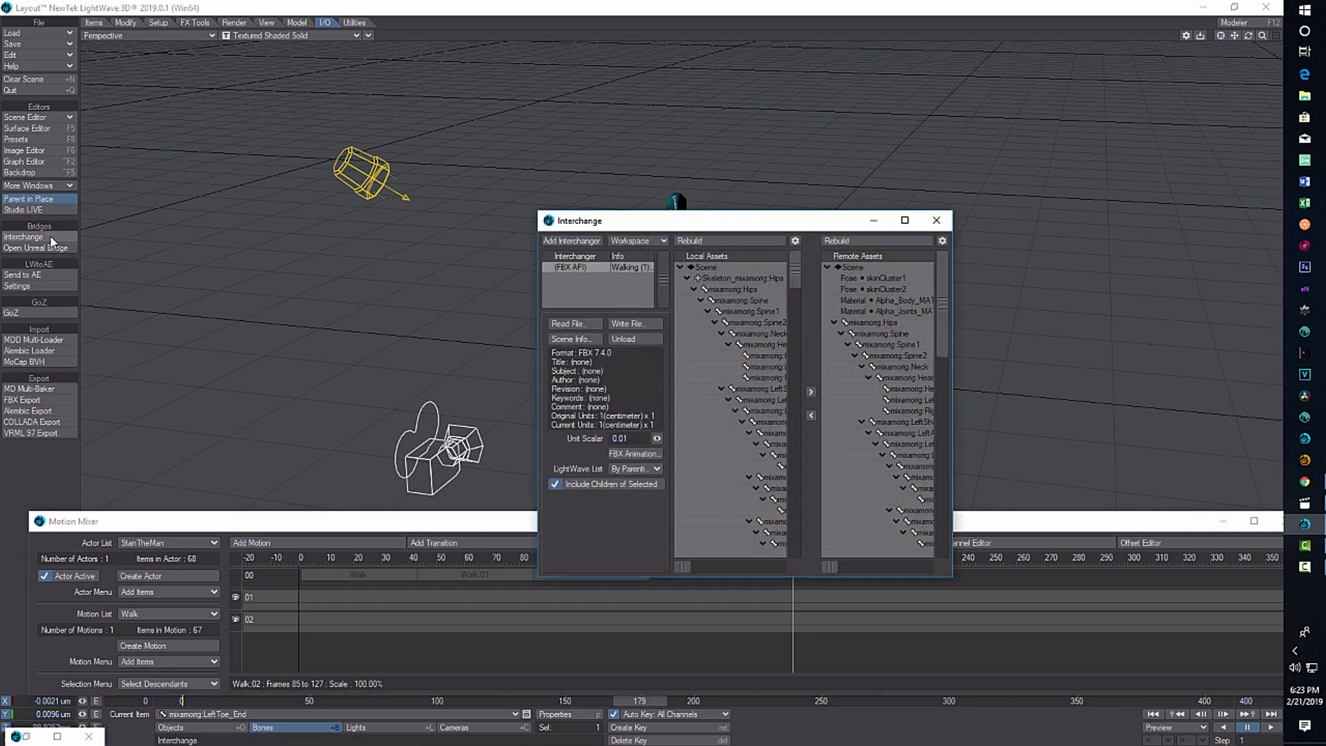
{"action": "left_click", "coordinate": [570, 323]}
{"action": "left_click", "coordinate": [515, 11]}
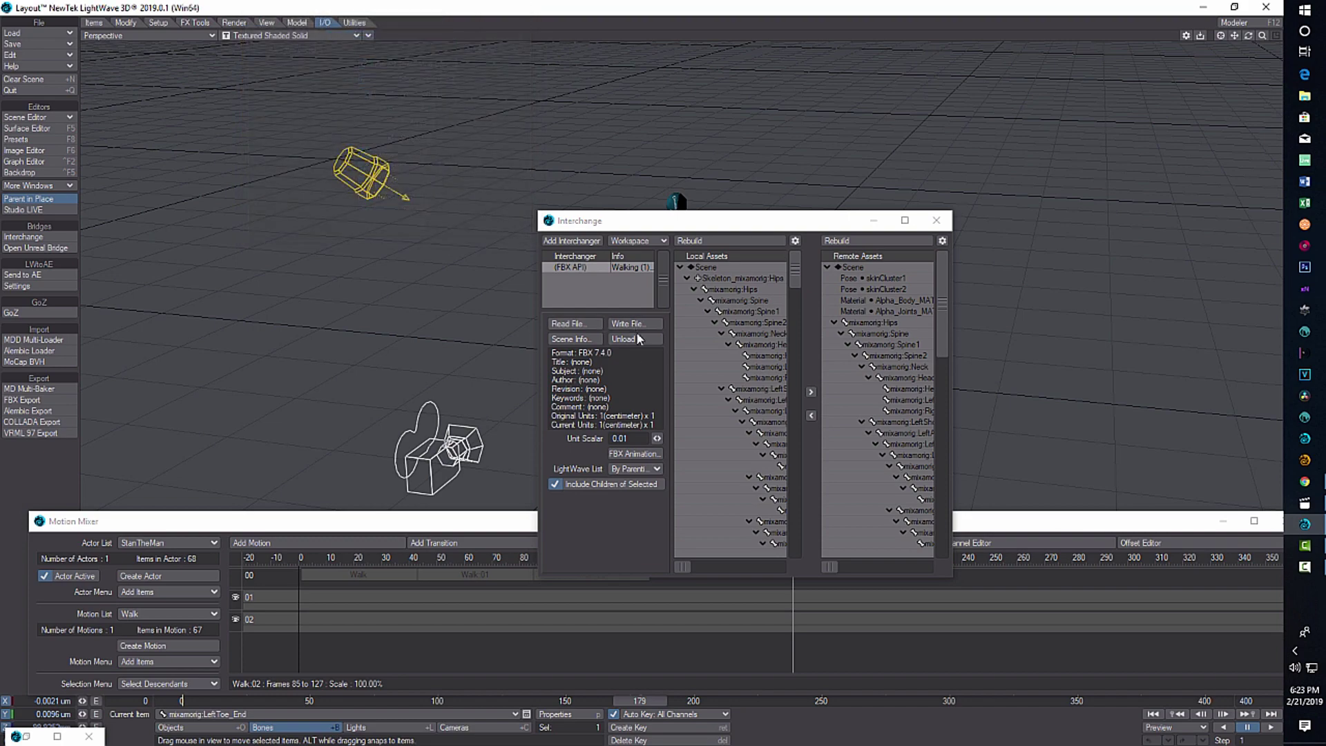
{"action": "left_click", "coordinate": [635, 339]}
Read Stand Up (2).fbx from the Downloads folder, transfer its remote assets into the scene and close Interchange.
{"action": "left_click", "coordinate": [583, 323]}
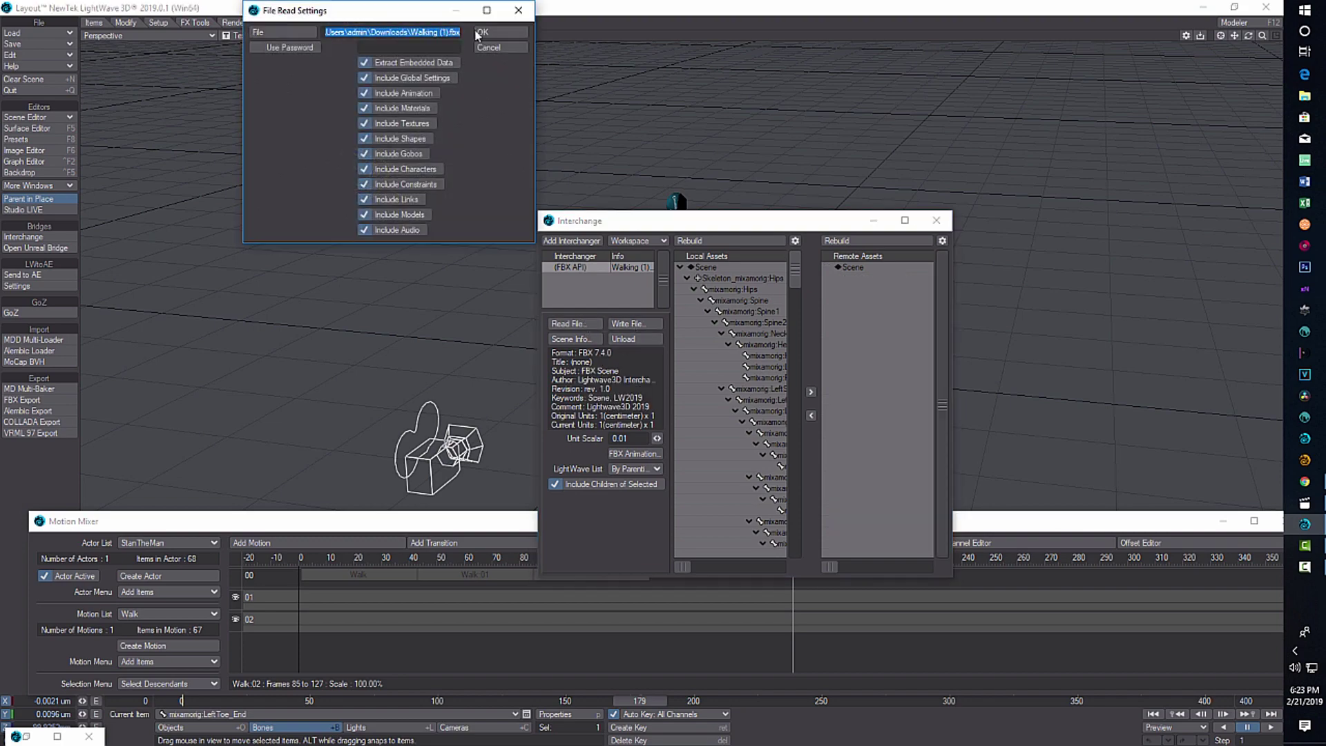
{"action": "left_click", "coordinate": [307, 32]}
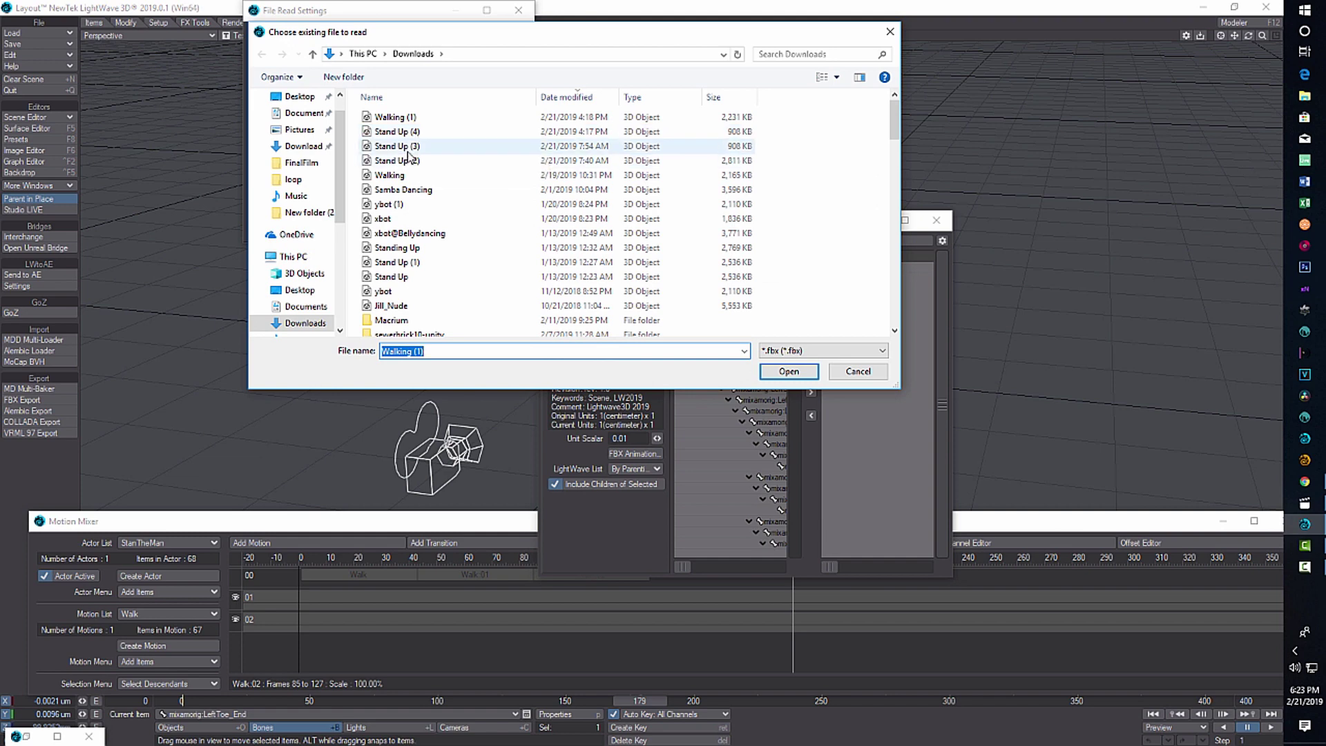
{"action": "left_click", "coordinate": [407, 161]}
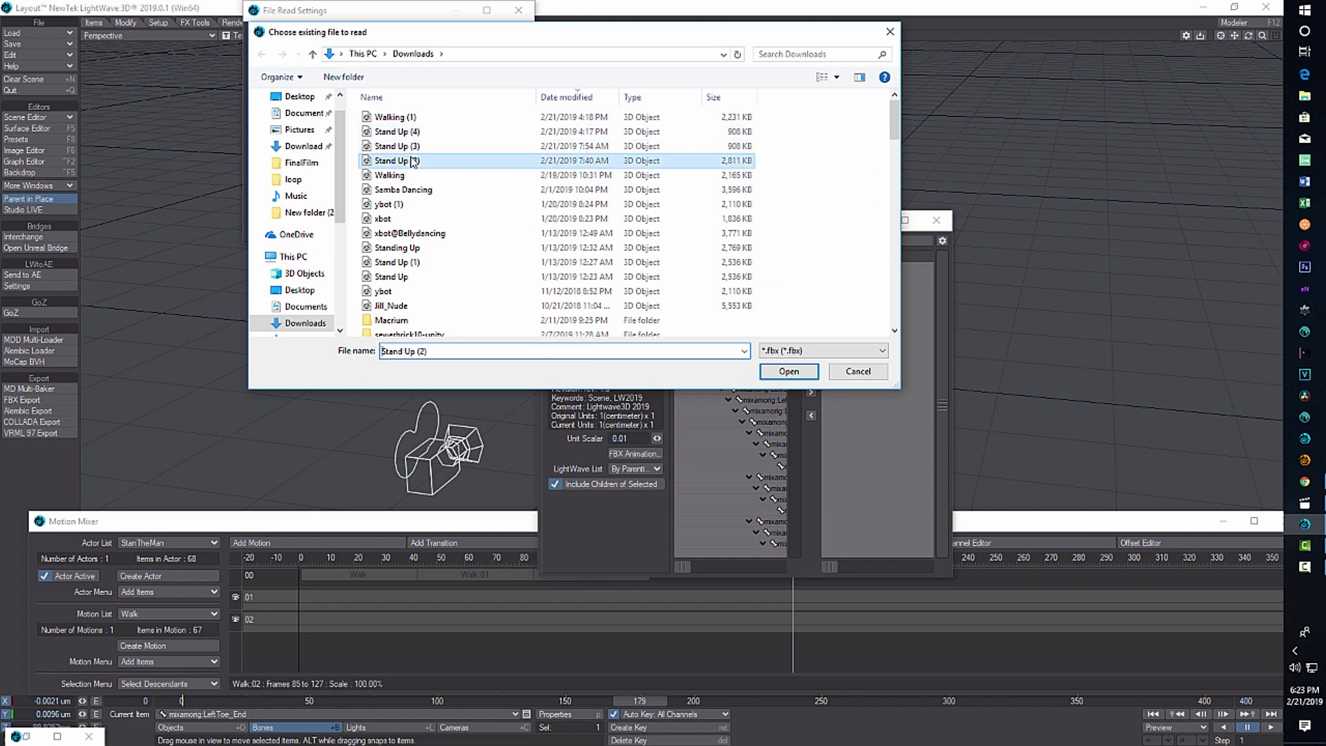
{"action": "left_click", "coordinate": [793, 372]}
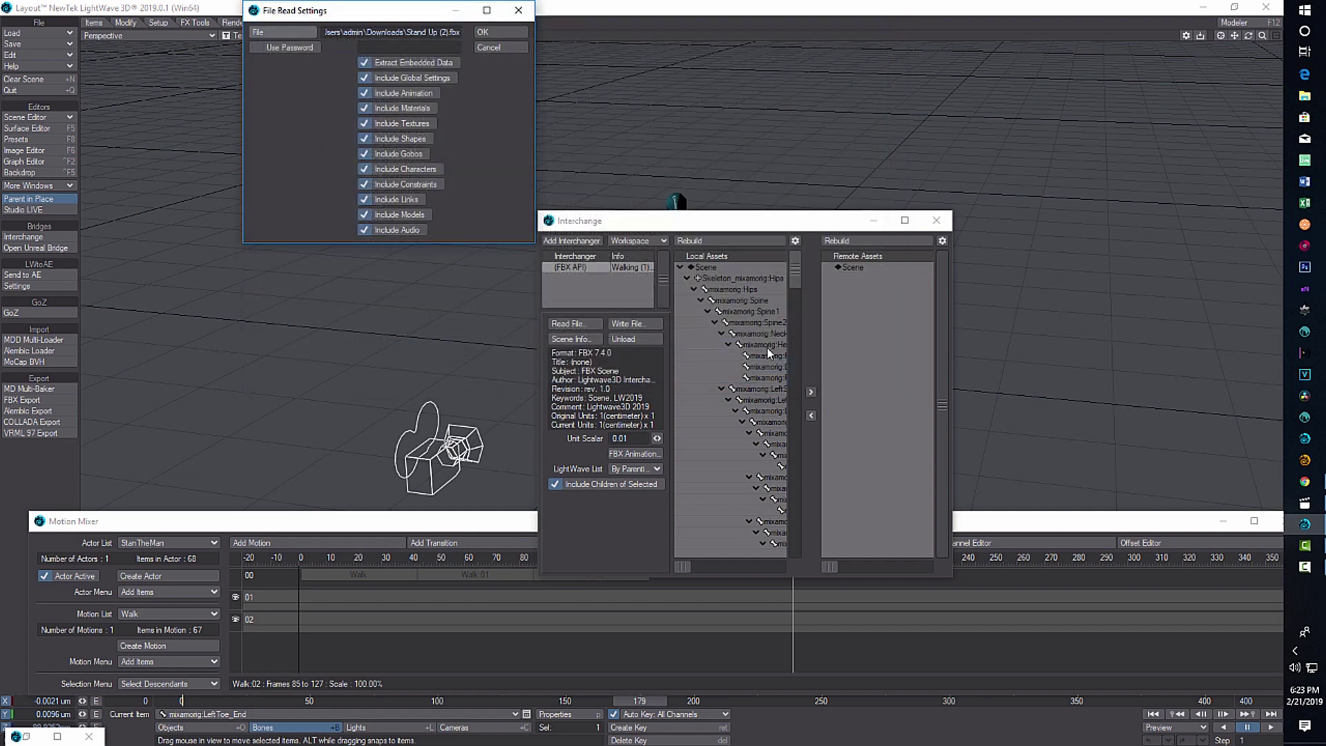
{"action": "left_click", "coordinate": [499, 31]}
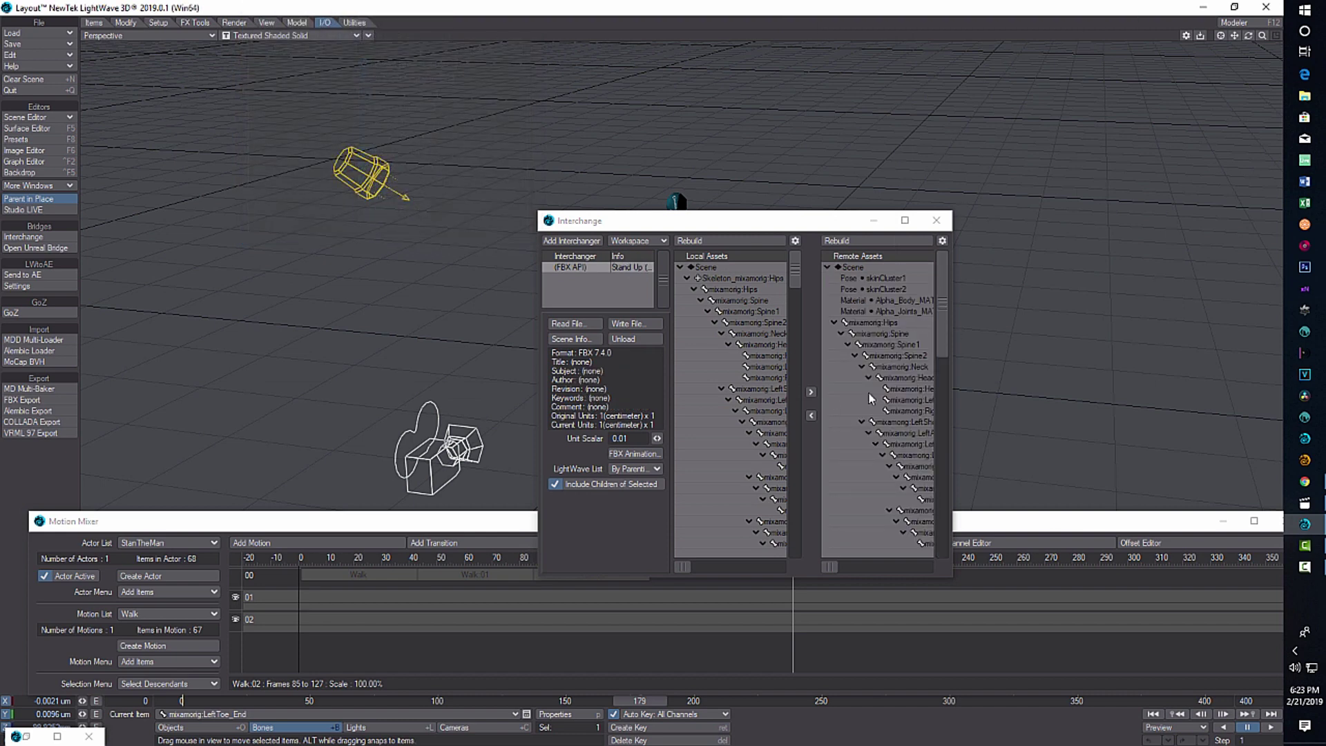
{"action": "left_click", "coordinate": [811, 415]}
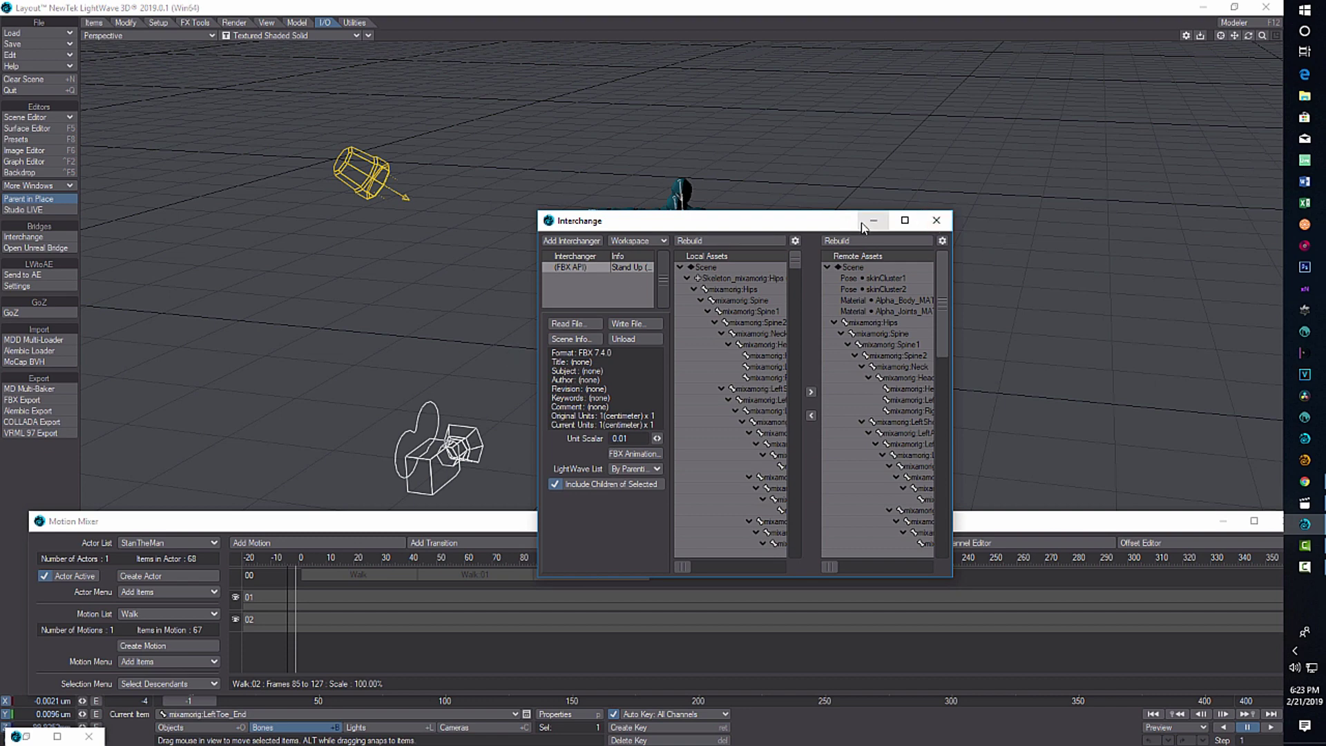
{"action": "left_click", "coordinate": [936, 221]}
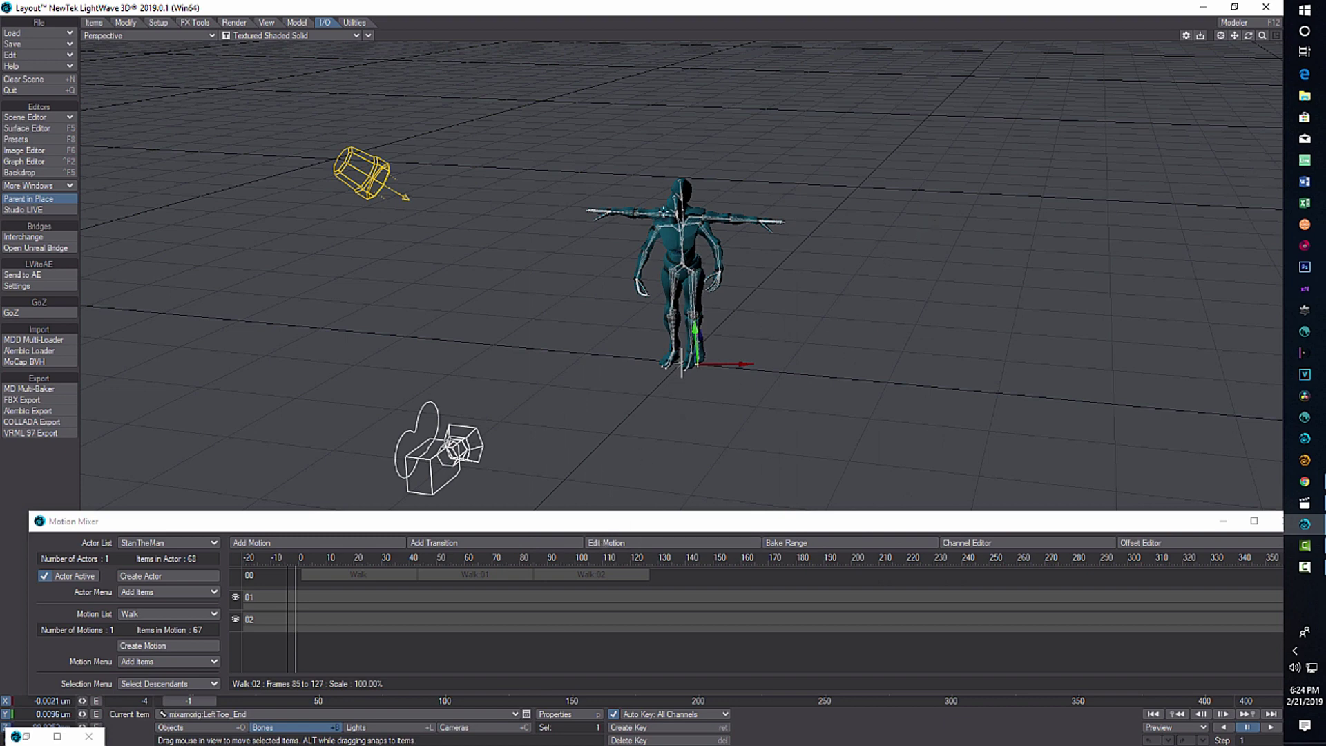
Move the Motion Mixer up and make the Skeleton_mixamorig:Hips (2) object the current item.
{"action": "left_click_drag", "start_coordinate": [625, 528], "coordinate": [670, 372]}
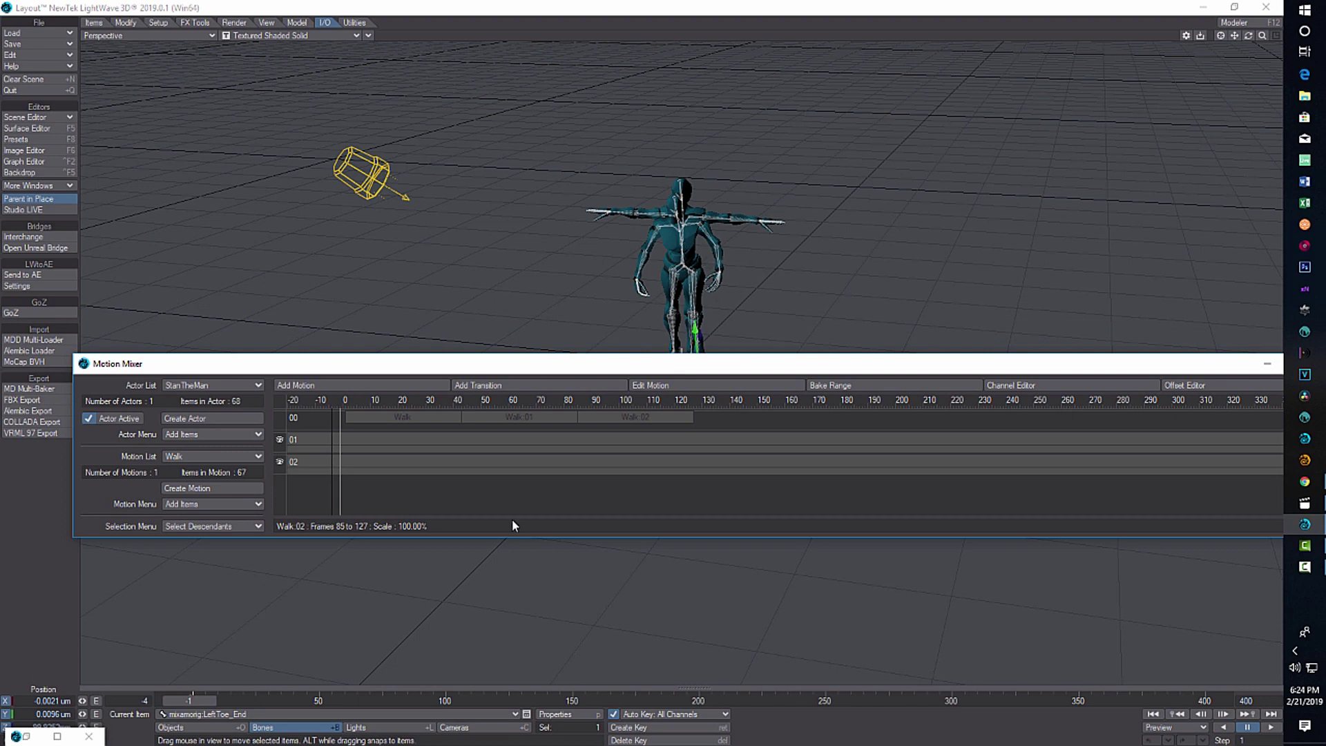
{"action": "left_click", "coordinate": [203, 730]}
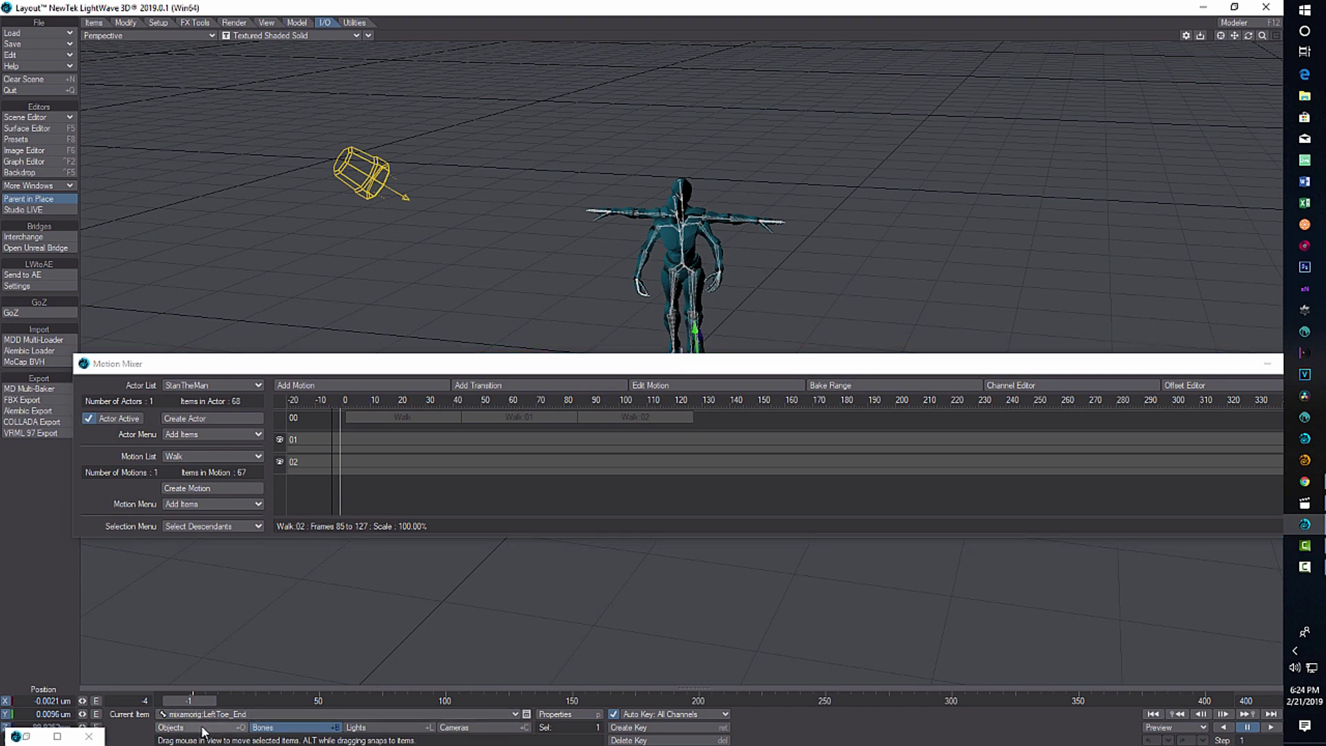
{"action": "left_click", "coordinate": [508, 714]}
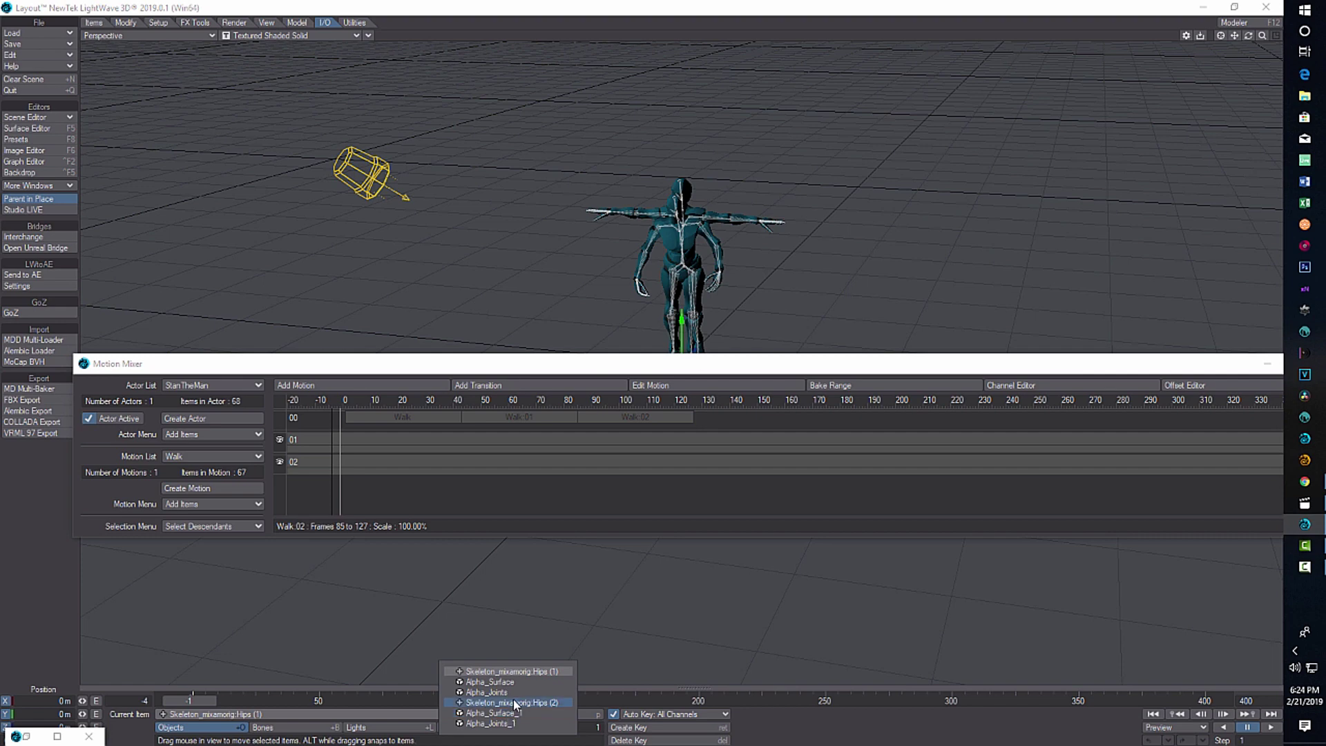
{"action": "left_click", "coordinate": [513, 701]}
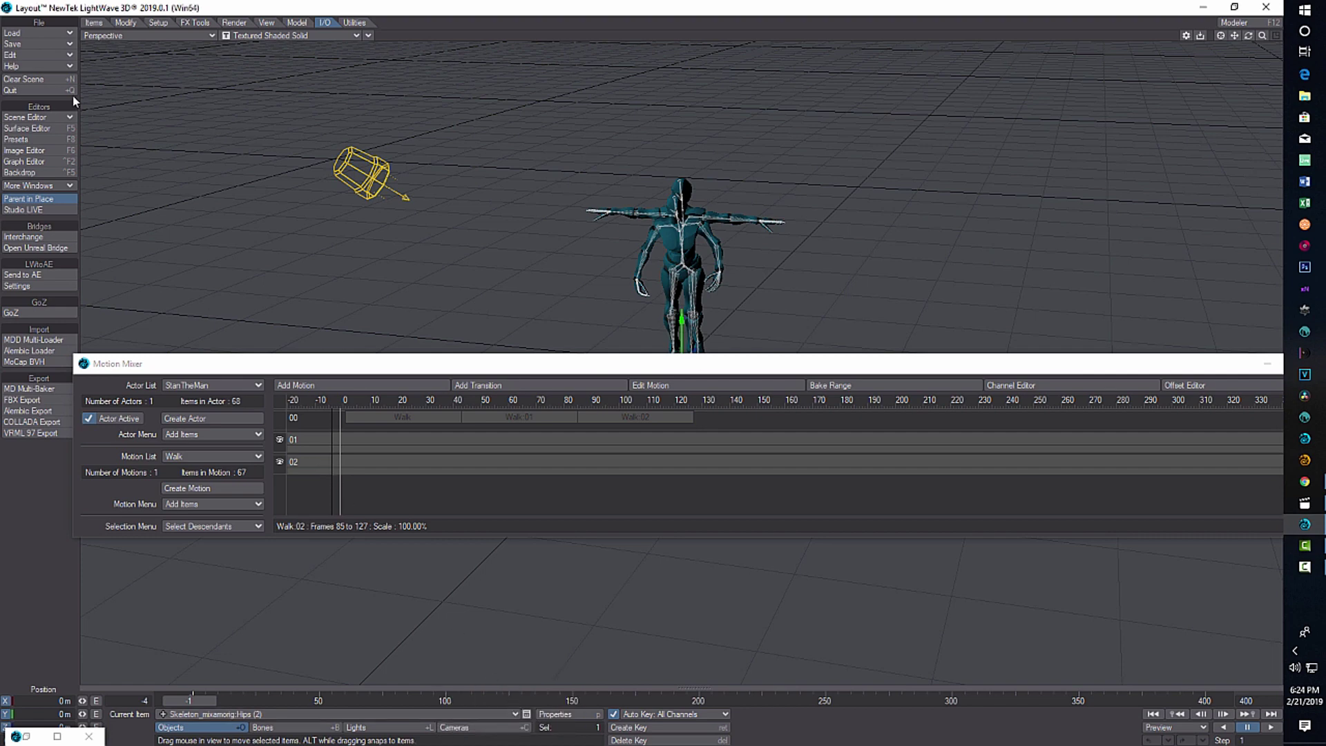
Open the Scene Editor and maximize its window.
{"action": "left_click", "coordinate": [32, 117]}
{"action": "left_click", "coordinate": [35, 130]}
{"action": "left_click_drag", "start_coordinate": [117, 625], "coordinate": [482, 198]}
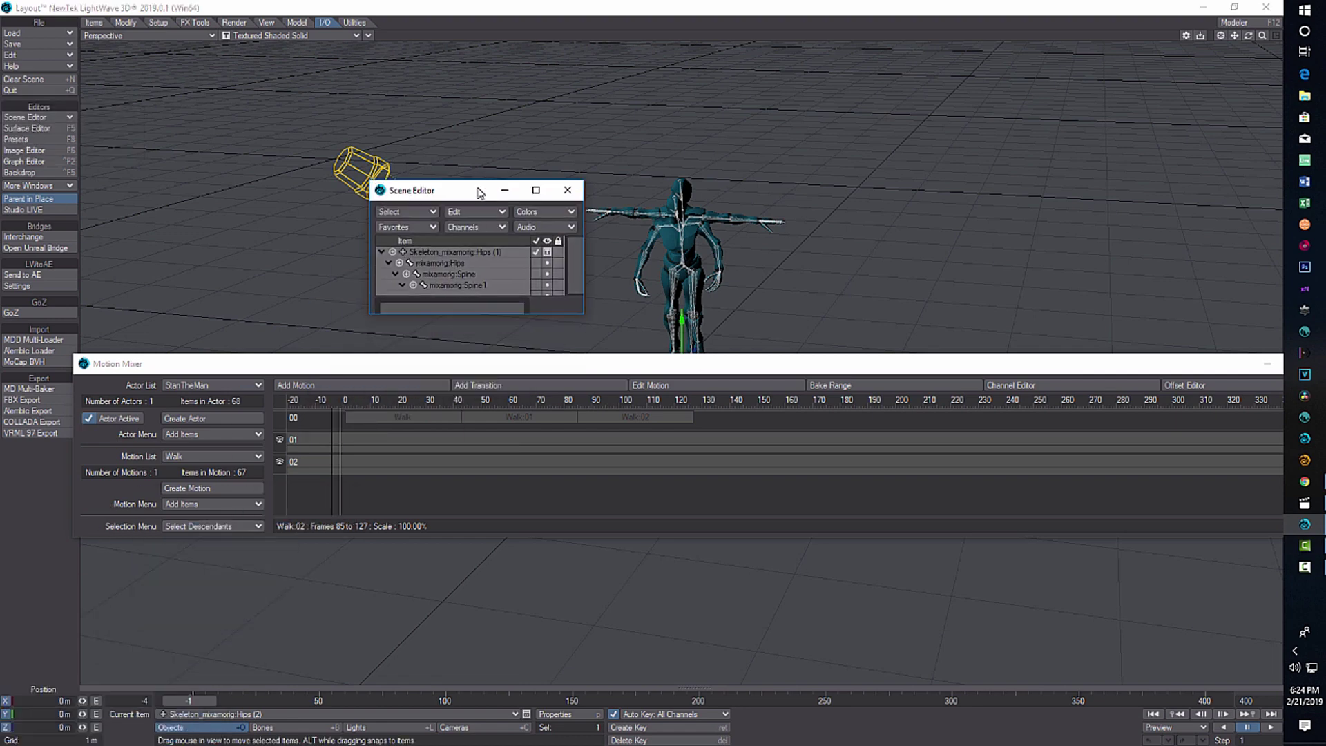
{"action": "left_click", "coordinate": [536, 190]}
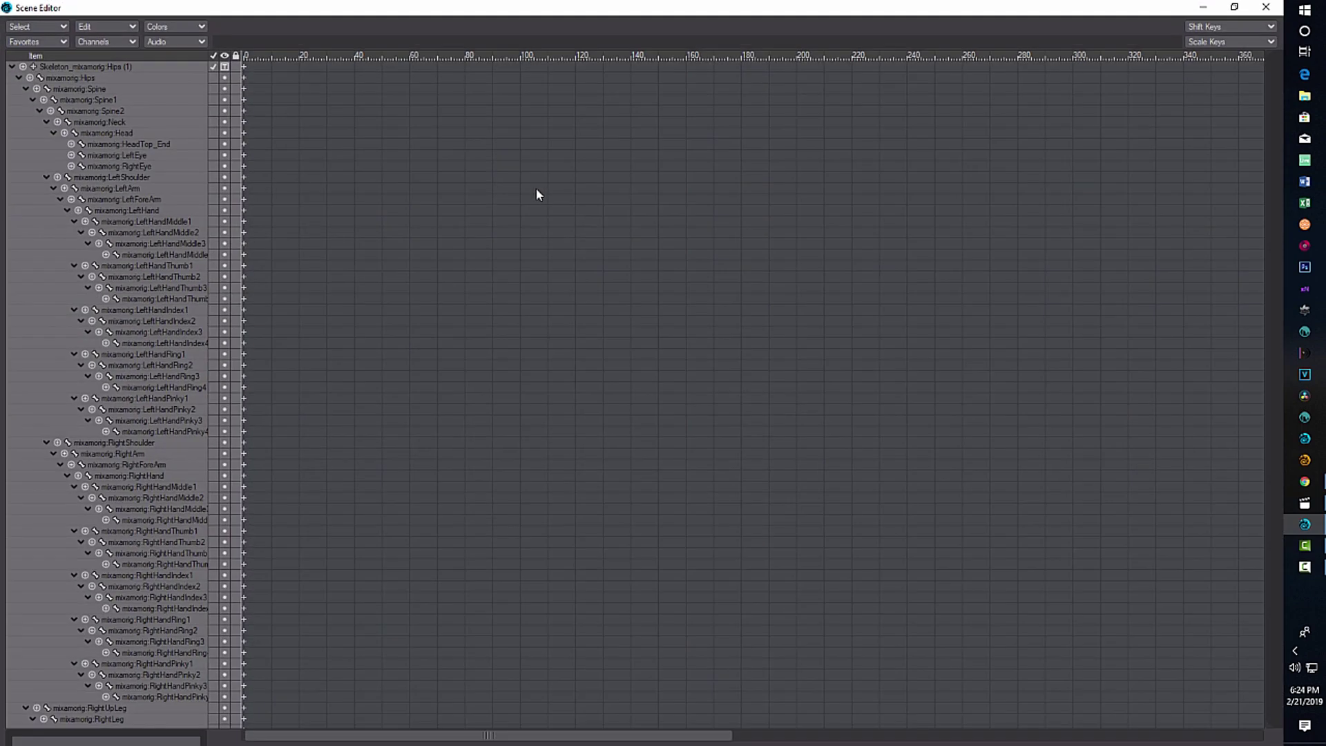
Collapse the item hierarchies and deactivate the first character's Skeleton_mixamorig:Hips (1), Alpha_Surface and Alpha_Joints.
{"action": "left_click", "coordinate": [12, 67]}
{"action": "left_click", "coordinate": [17, 98]}
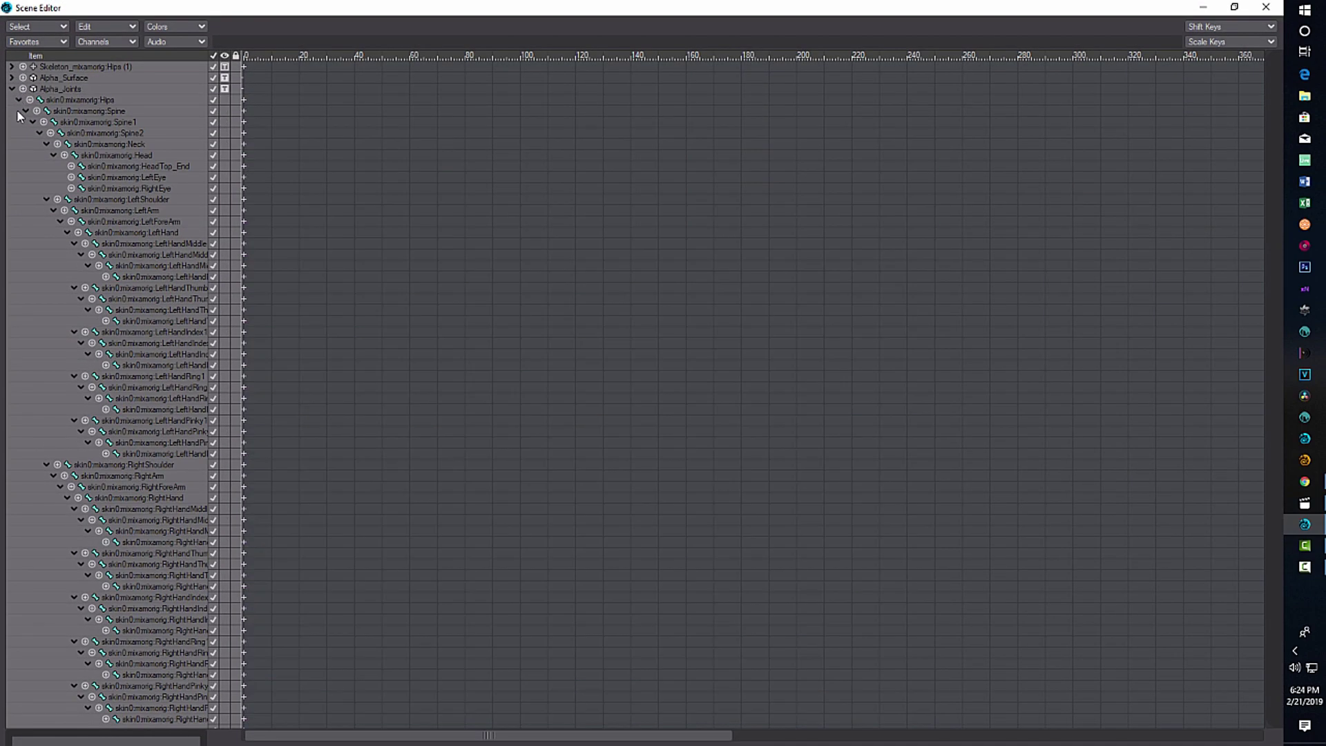
{"action": "left_click", "coordinate": [18, 99]}
{"action": "left_click", "coordinate": [12, 122]}
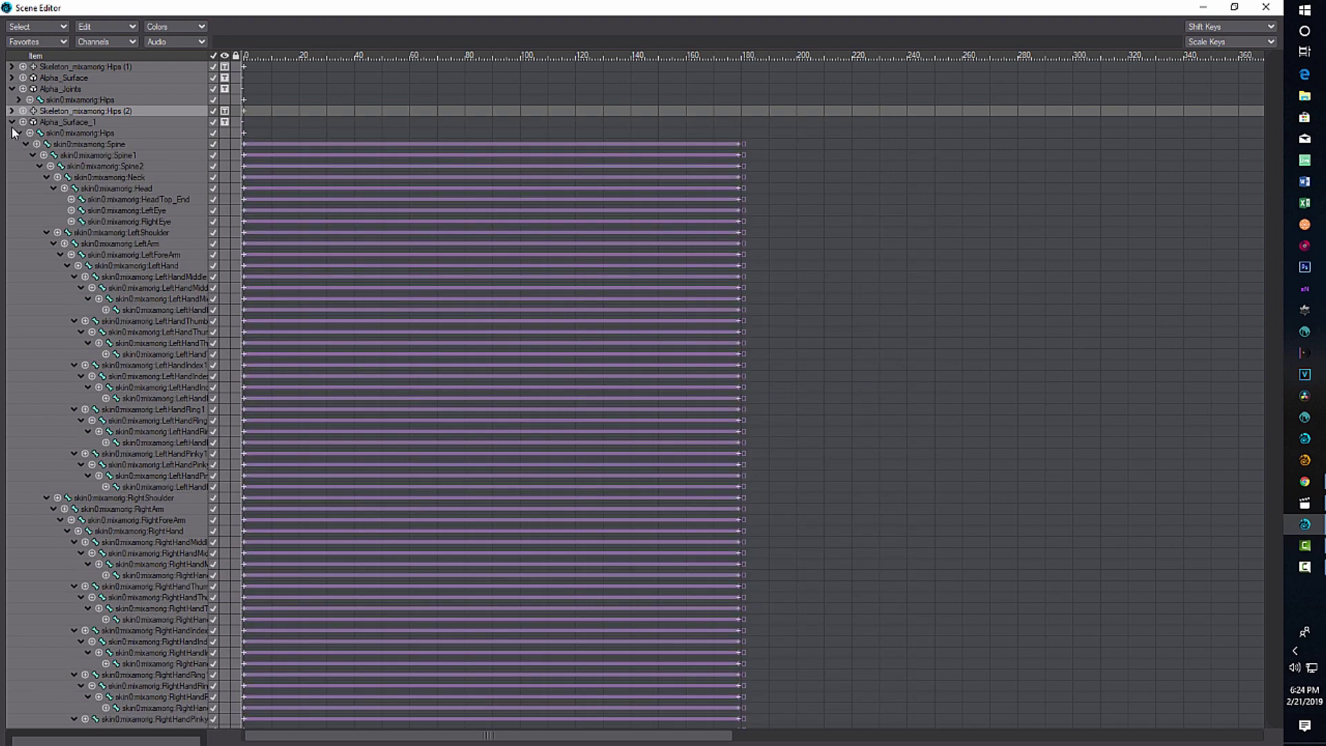
{"action": "left_click", "coordinate": [15, 134]}
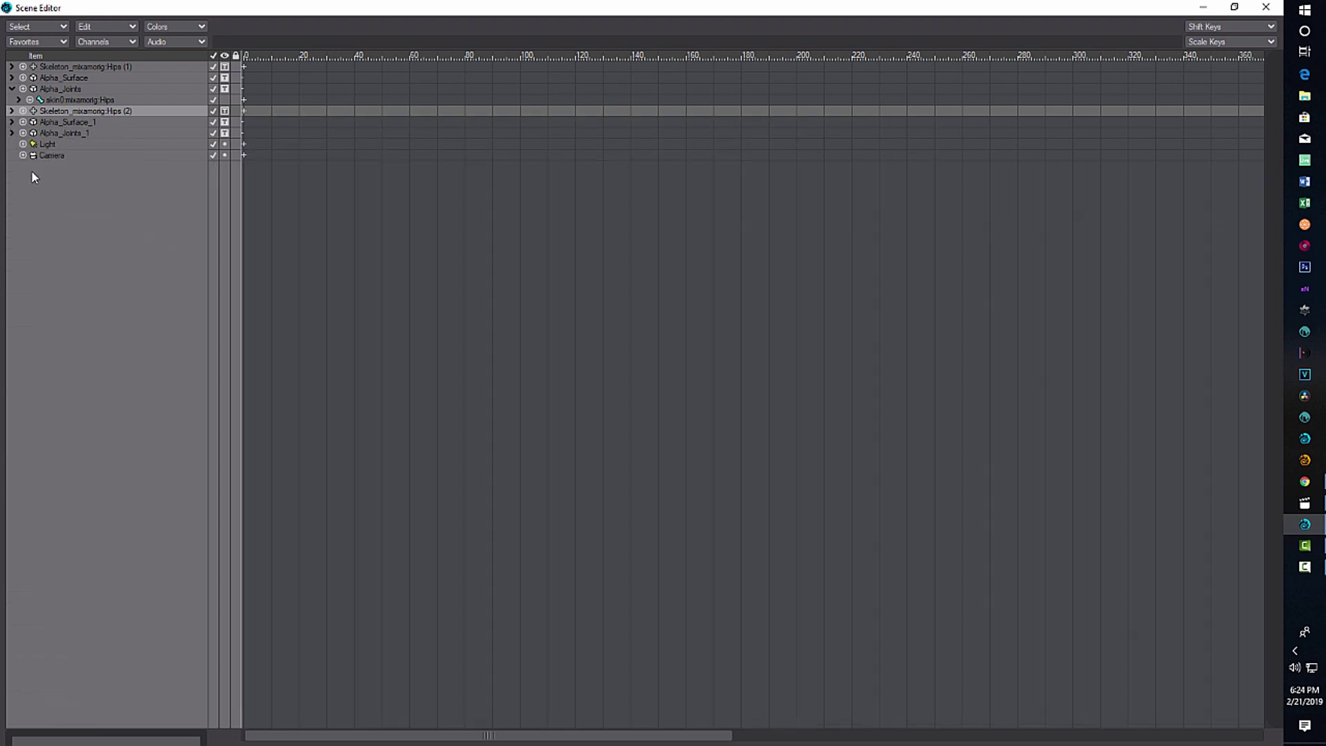
{"action": "left_click_drag", "start_coordinate": [213, 71], "coordinate": [214, 76]}
Expand Skeleton_mixamorig:Hips (2), select all bones of that object and minimize the Scene Editor.
{"action": "left_click", "coordinate": [11, 112]}
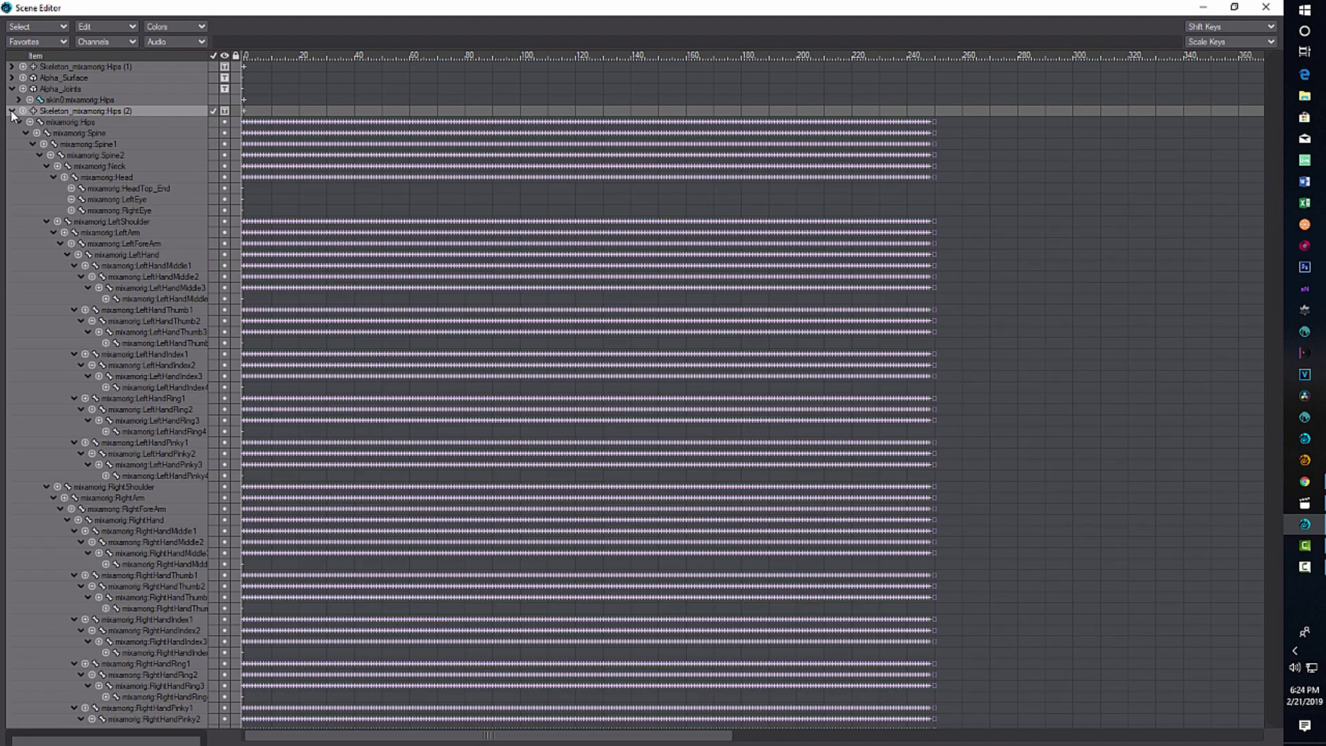
{"action": "left_click", "coordinate": [43, 25]}
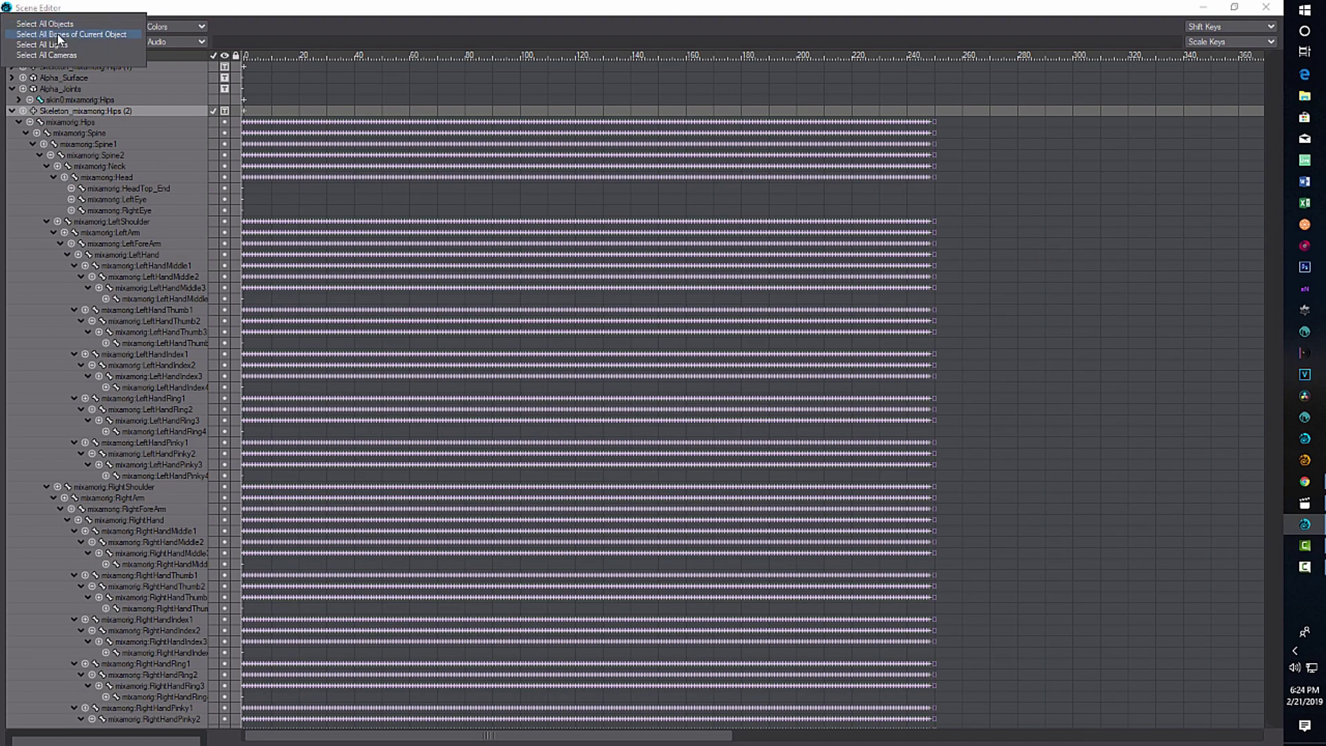
{"action": "left_click", "coordinate": [45, 25]}
{"action": "left_click", "coordinate": [1208, 8]}
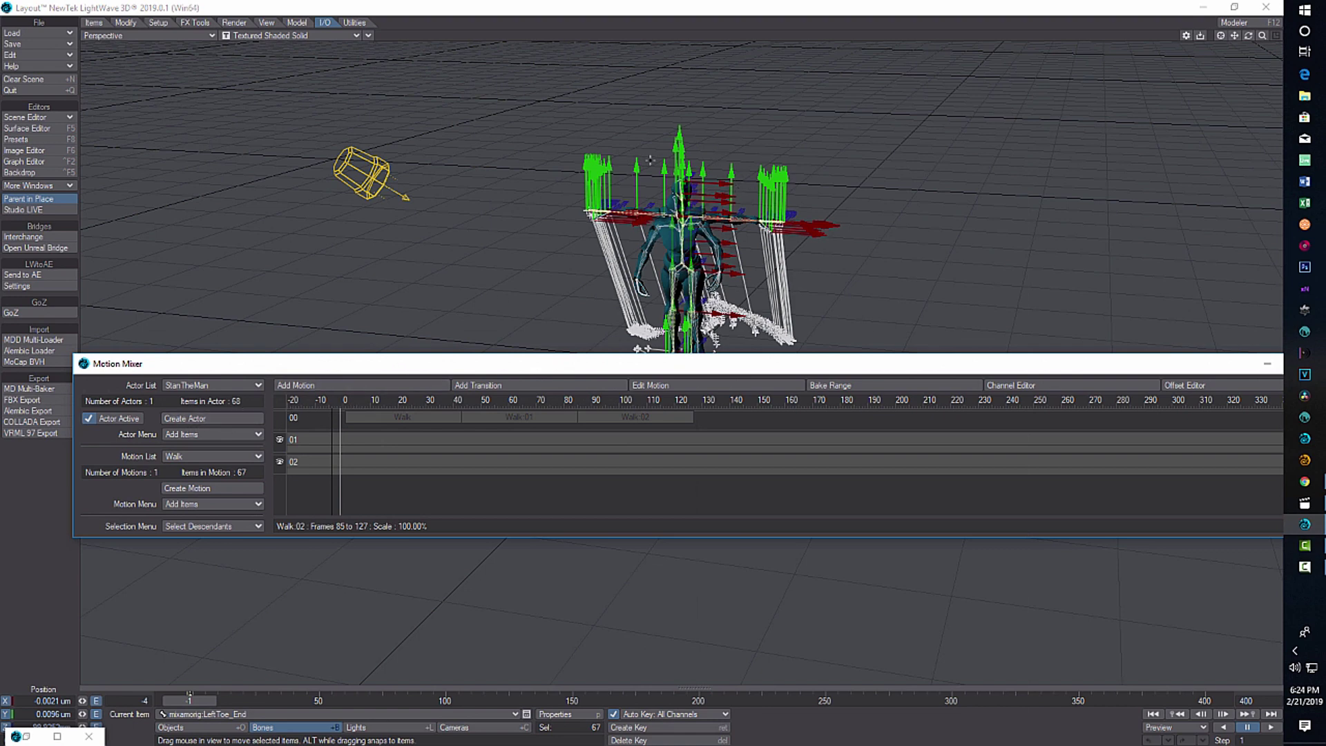
Create a second Motion Mixer actor named Stan2 from the selected bones.
{"action": "left_click", "coordinate": [226, 417]}
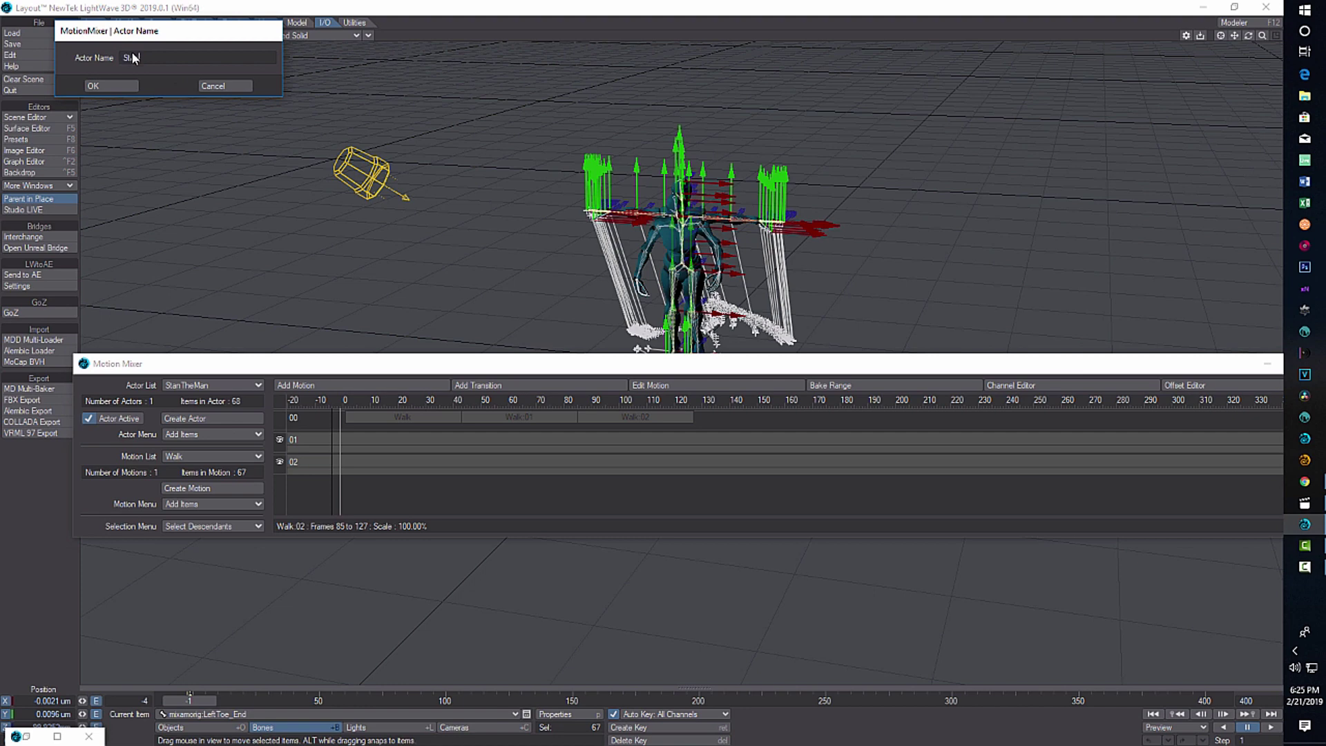
{"action": "left_click", "coordinate": [120, 85]}
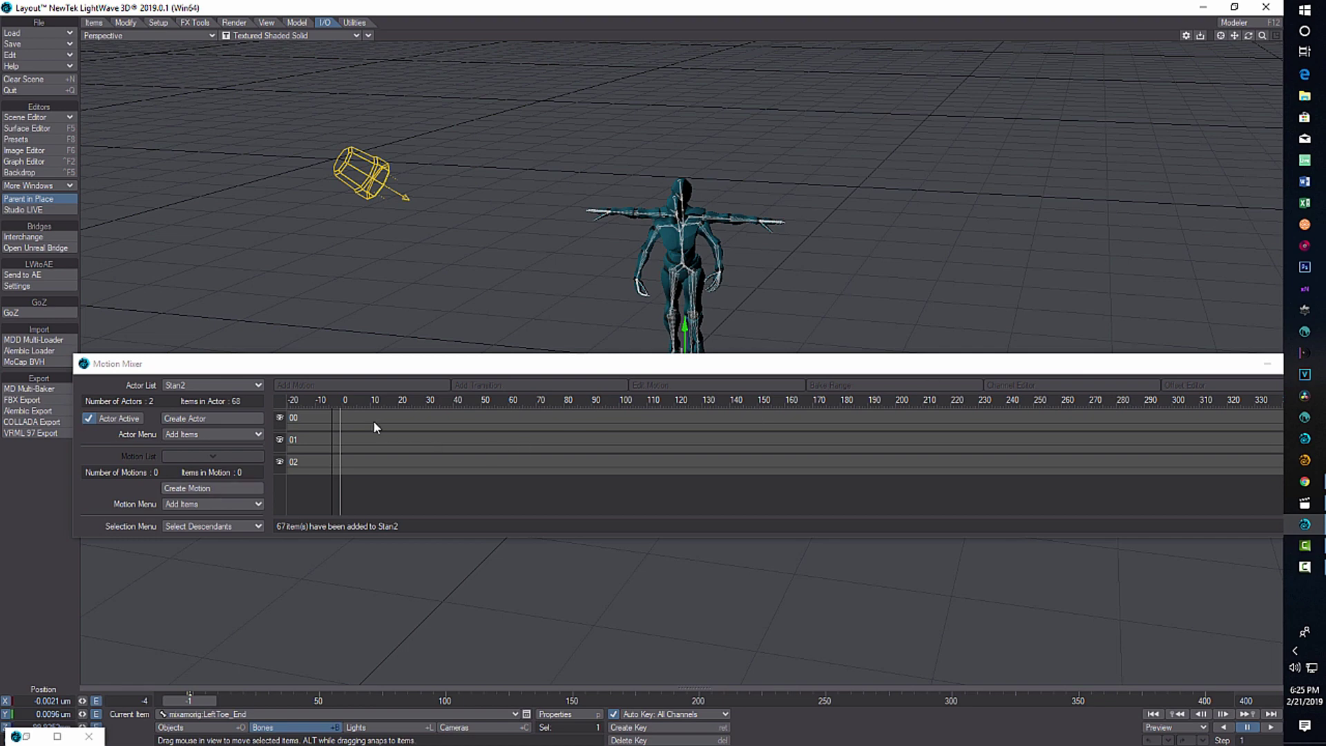
{"action": "left_click", "coordinate": [676, 369]}
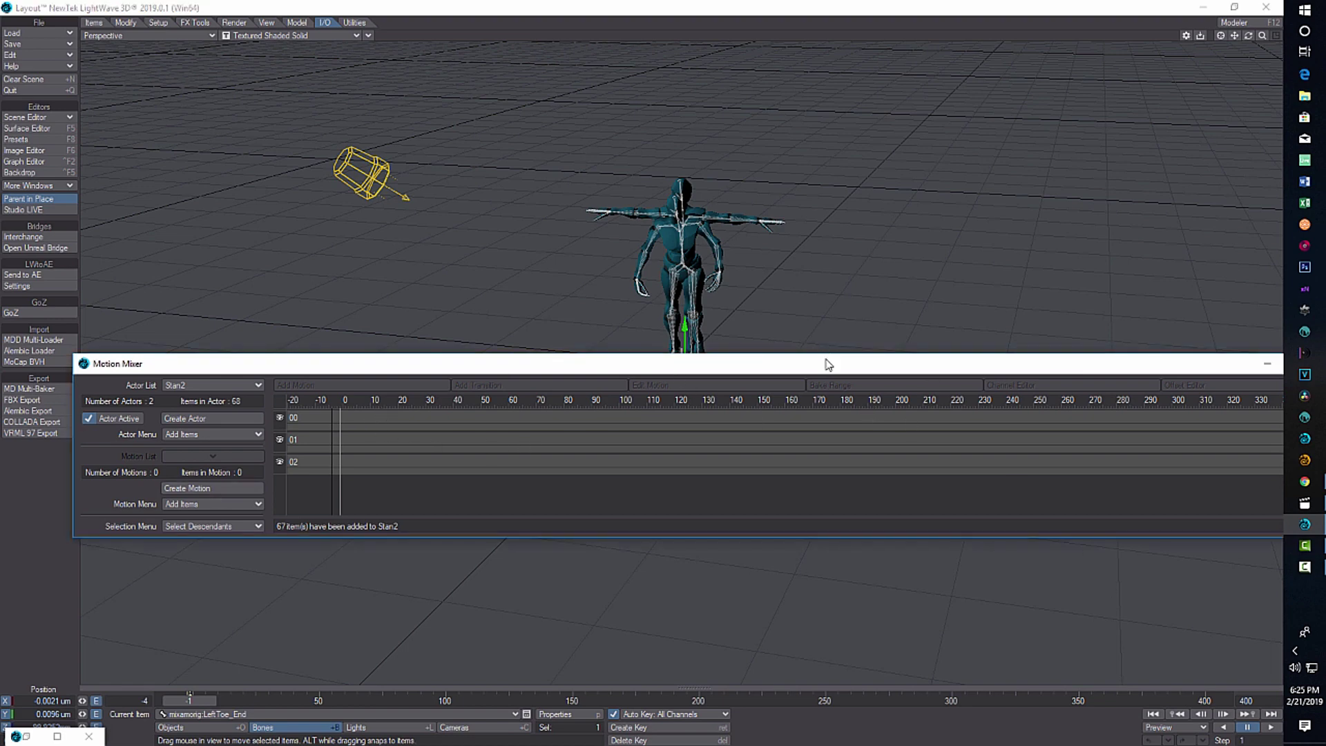
Shift the Motion Mixer window aside and play the second character's stand-up animation to find its length.
{"action": "left_click_drag", "start_coordinate": [816, 374], "coordinate": [508, 418]}
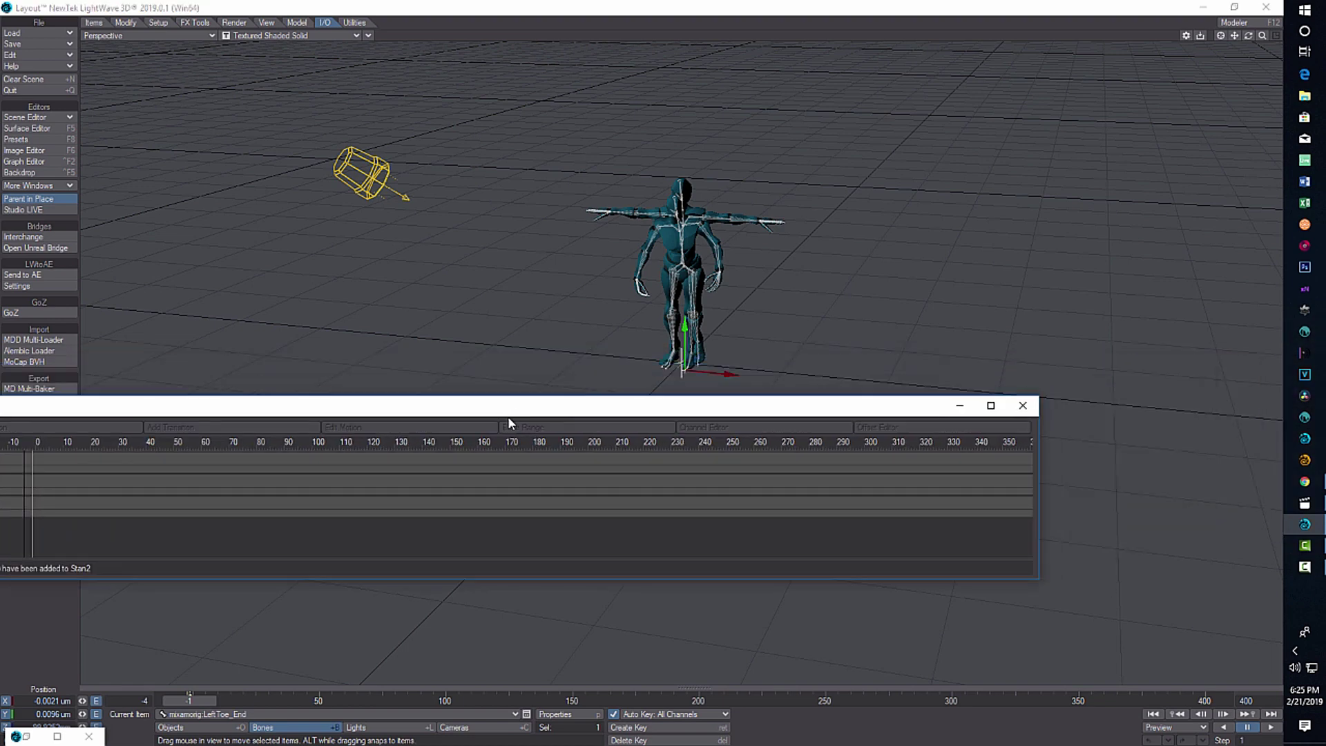
{"action": "left_click", "coordinate": [1270, 727]}
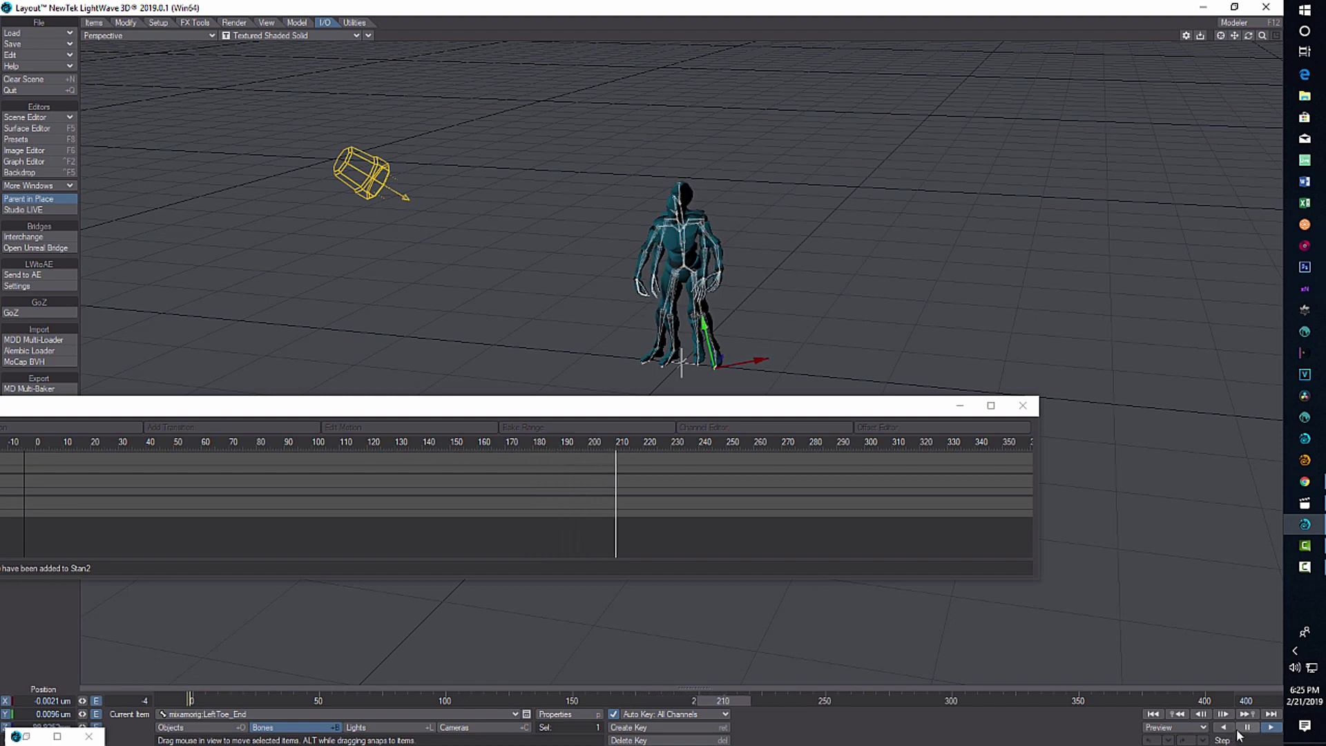
{"action": "left_click", "coordinate": [1245, 728]}
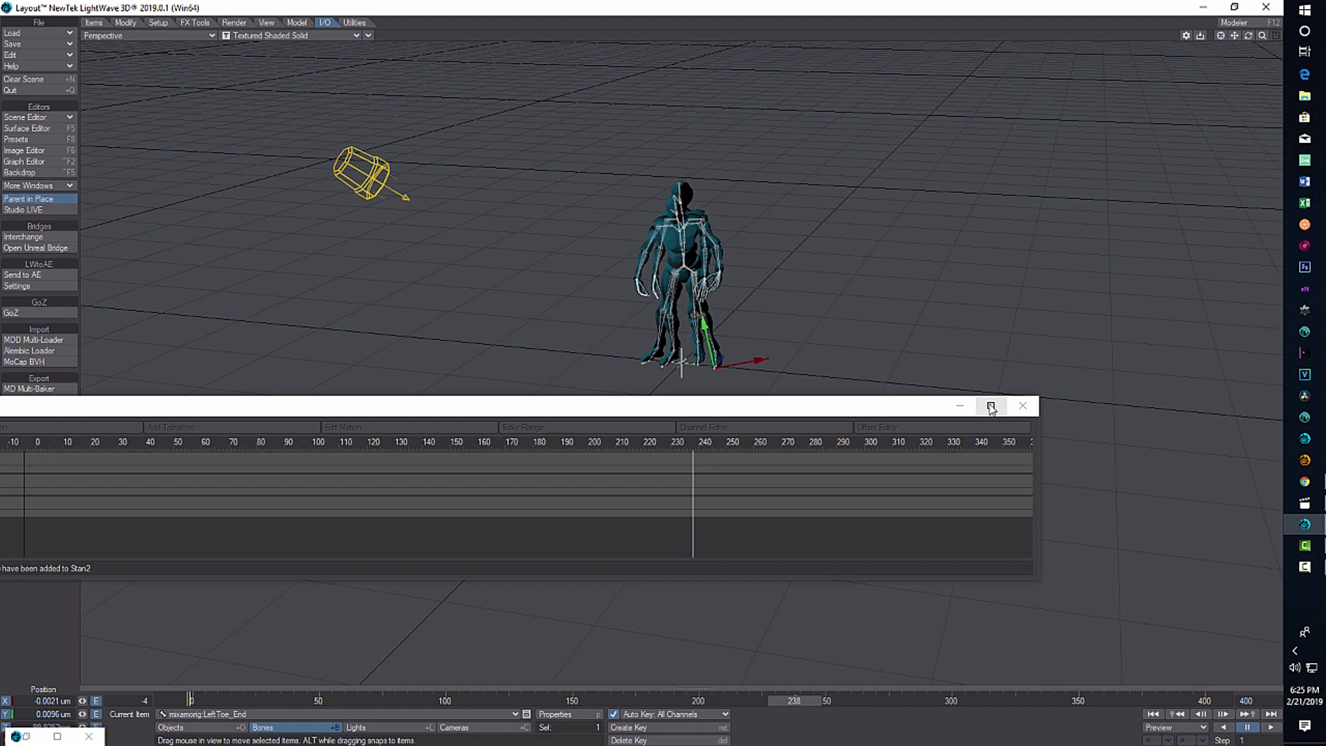
Enlarge the Motion Mixer window and create a motion named Standing from Stan2's actor items, with end frame 220.
{"action": "left_click_drag", "start_coordinate": [879, 408], "coordinate": [1090, 358]}
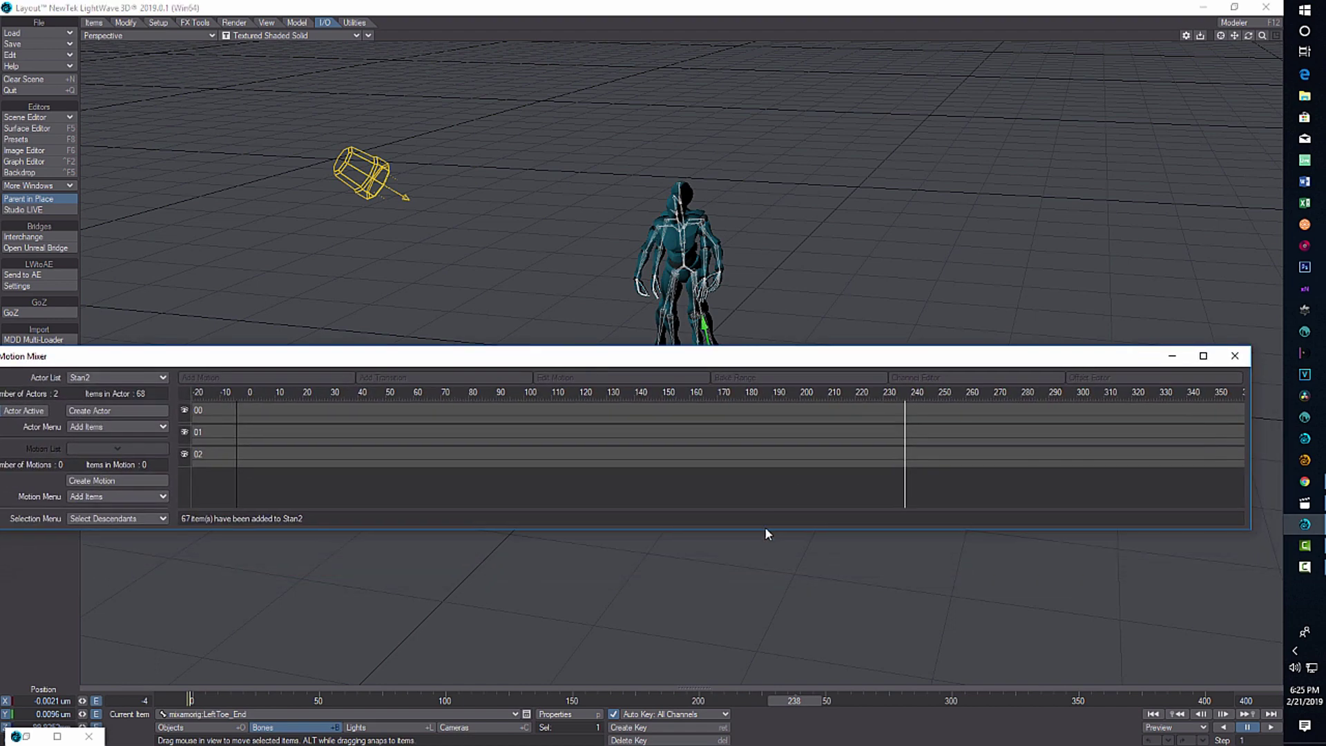
{"action": "left_click_drag", "start_coordinate": [765, 529], "coordinate": [764, 632]}
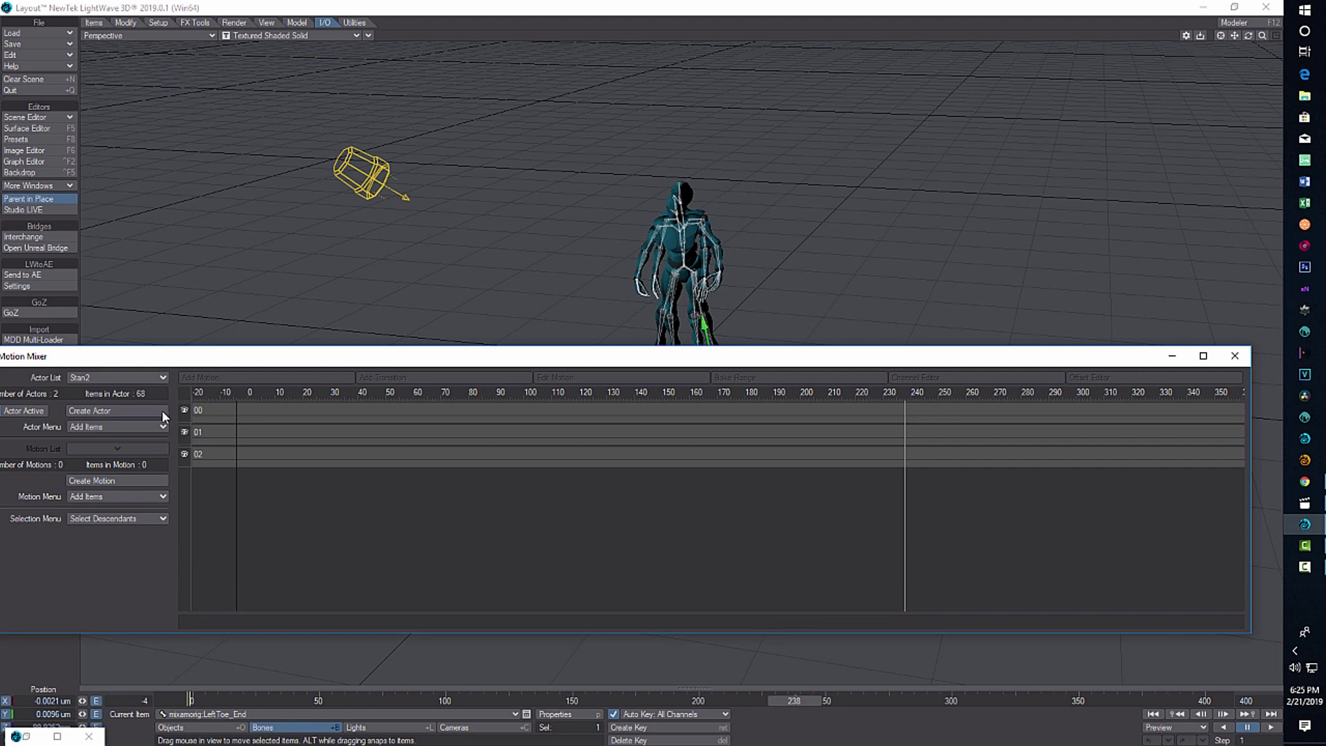
{"action": "left_click", "coordinate": [120, 482]}
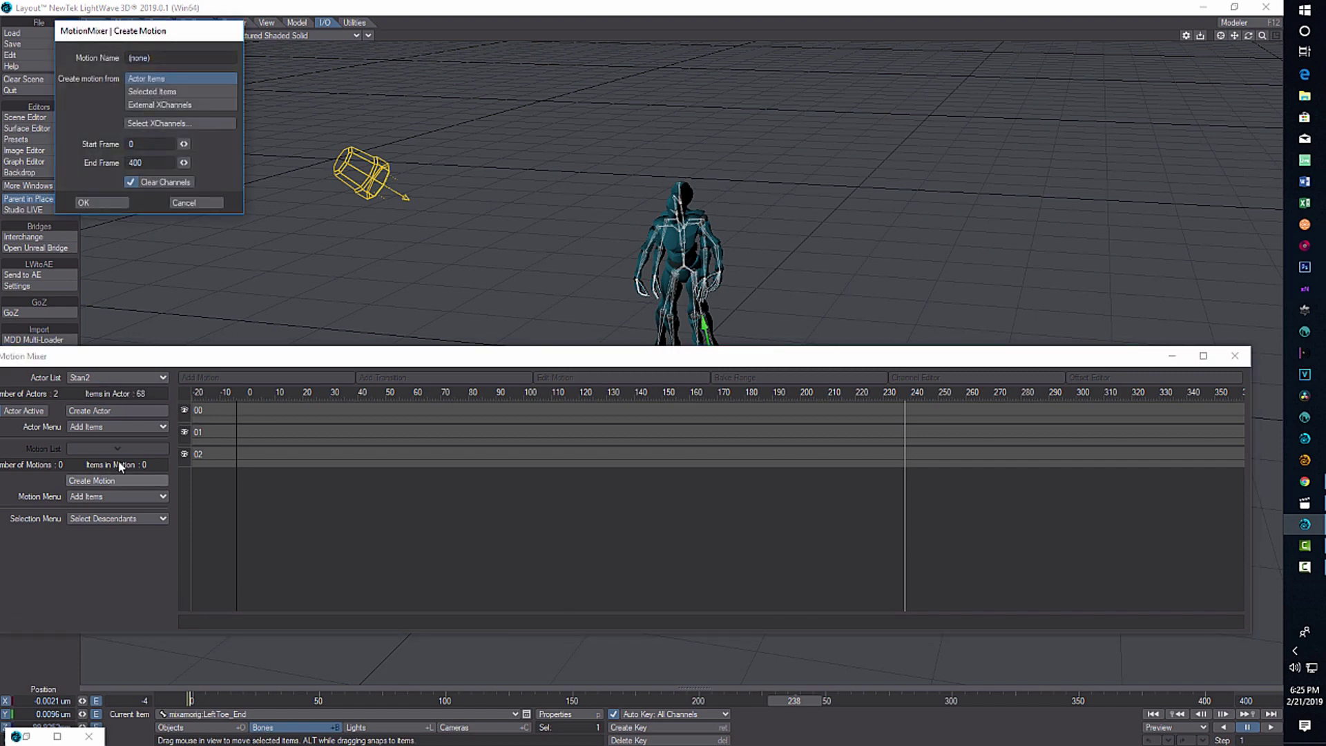
{"action": "left_click", "coordinate": [141, 57]}
{"action": "type", "text": "Standing"}
{"action": "left_click", "coordinate": [152, 163]}
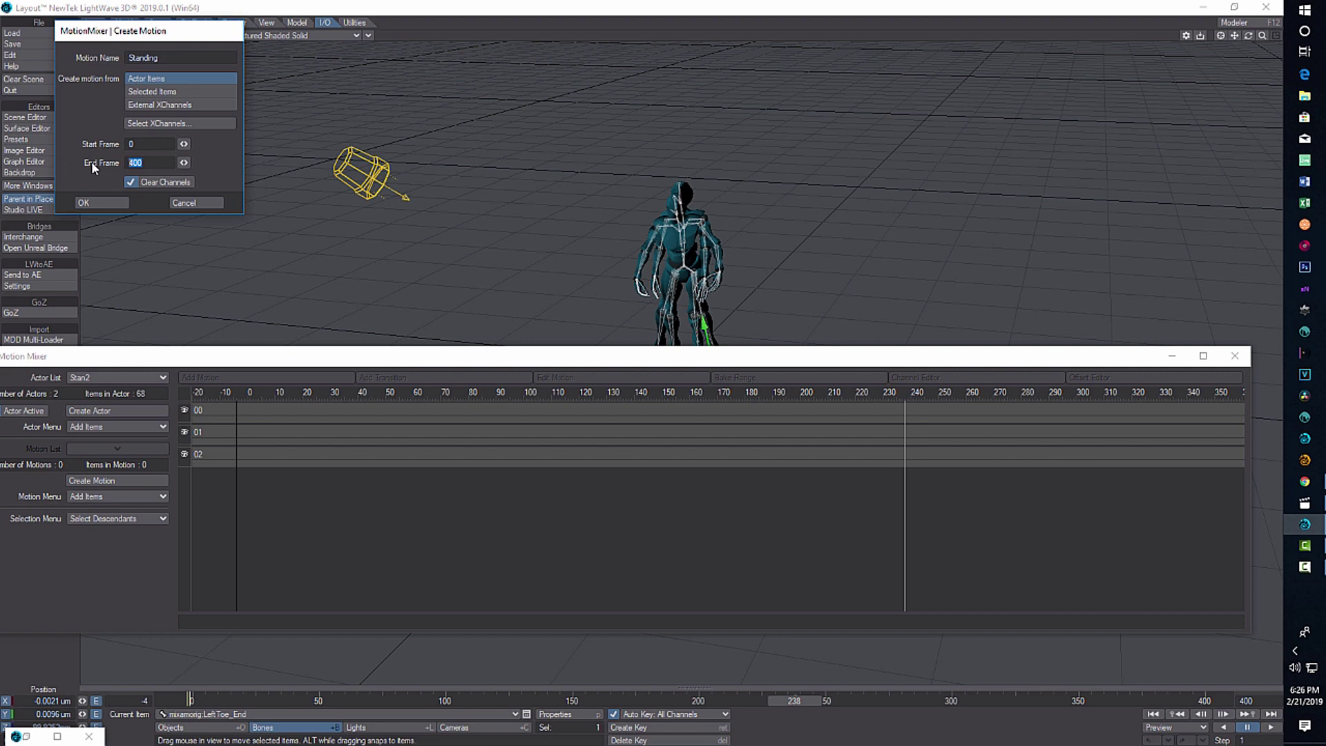
{"action": "type", "text": "220"}
{"action": "left_click", "coordinate": [120, 203]}
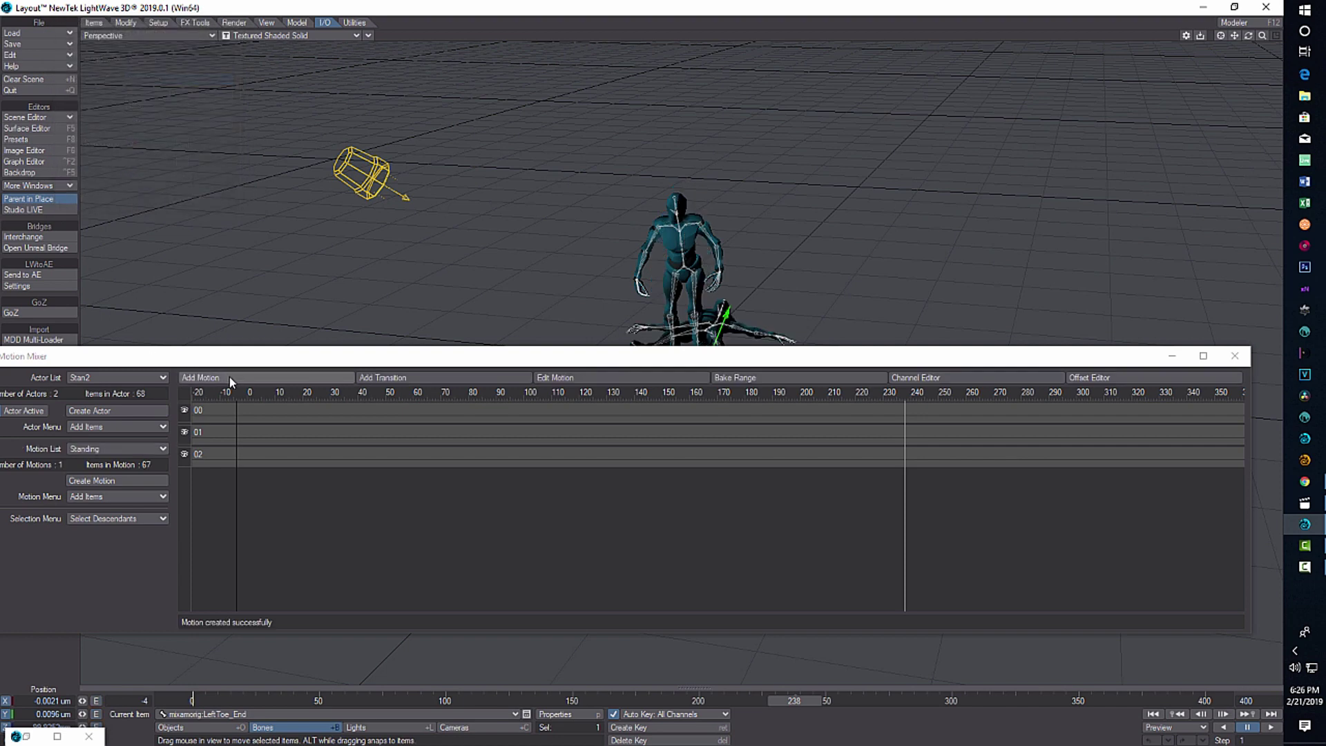
Add the Standing motion to Stan2's track 00 and shift it to start at about frame -4.
{"action": "left_click", "coordinate": [234, 376]}
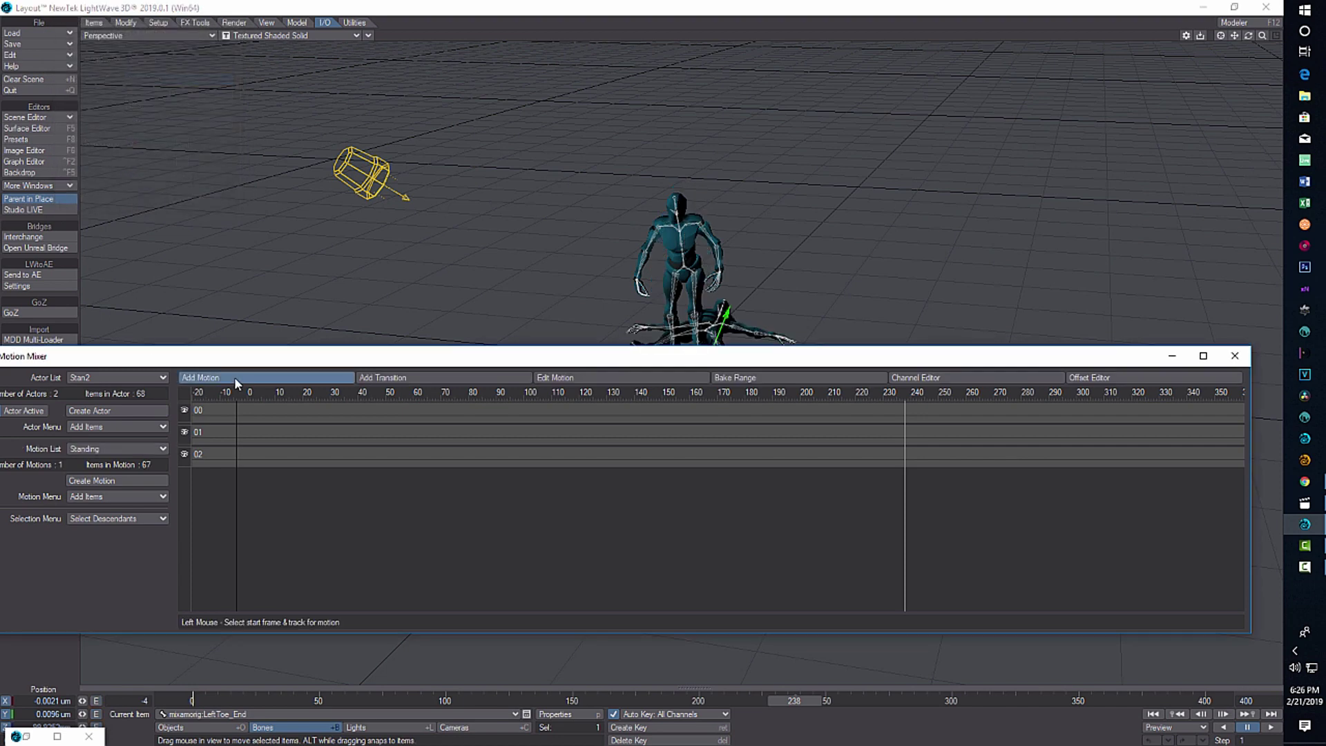
{"action": "left_click", "coordinate": [241, 412]}
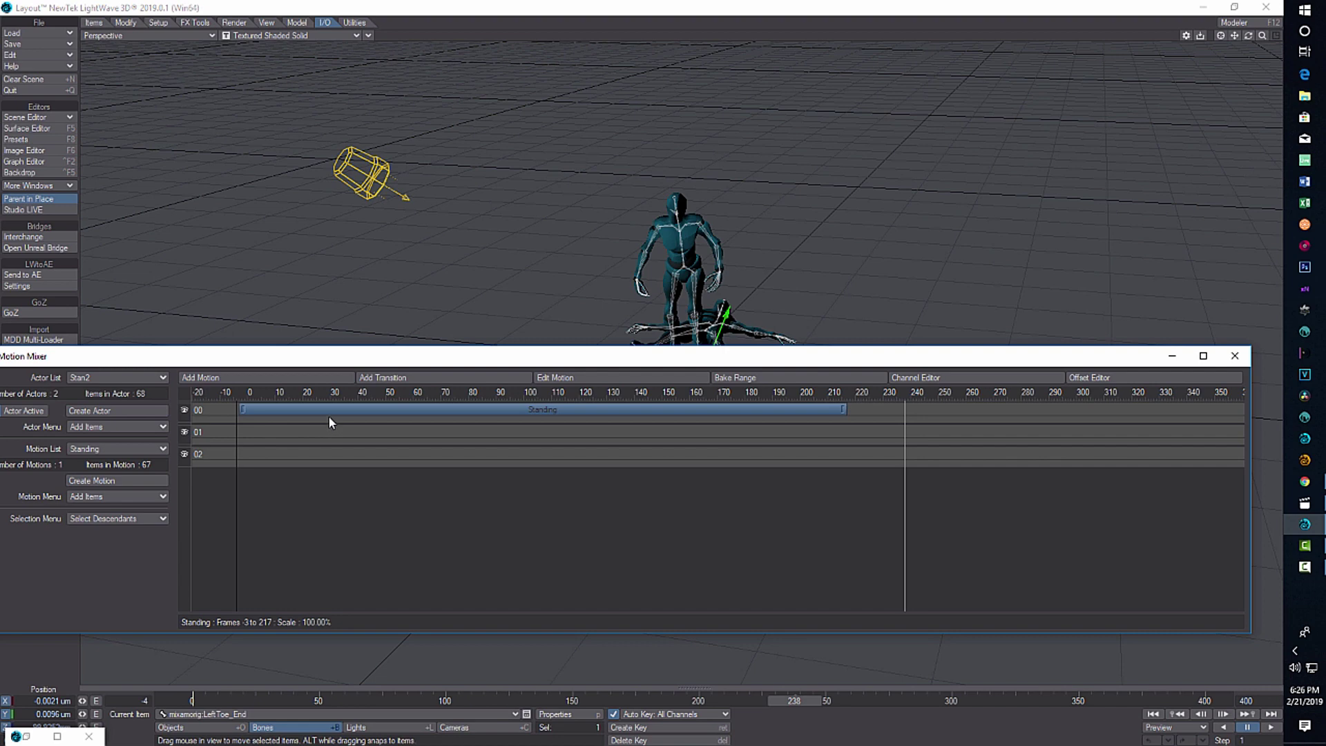
{"action": "left_click_drag", "start_coordinate": [326, 413], "coordinate": [323, 412]}
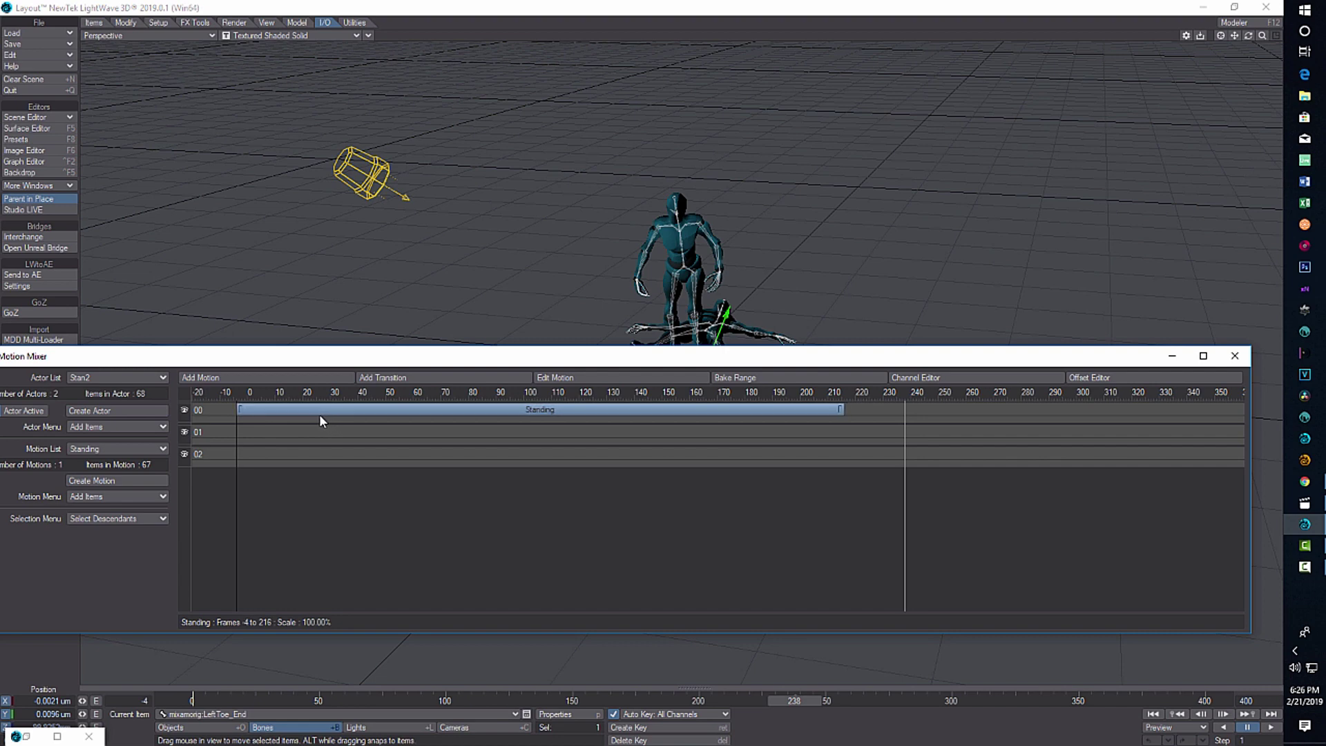
Save the Standing motion as an .hmot file named Standing in the Downloads xbot folder.
{"action": "left_click_drag", "start_coordinate": [245, 361], "coordinate": [330, 363]}
{"action": "left_click", "coordinate": [248, 498]}
{"action": "left_click", "coordinate": [245, 528]}
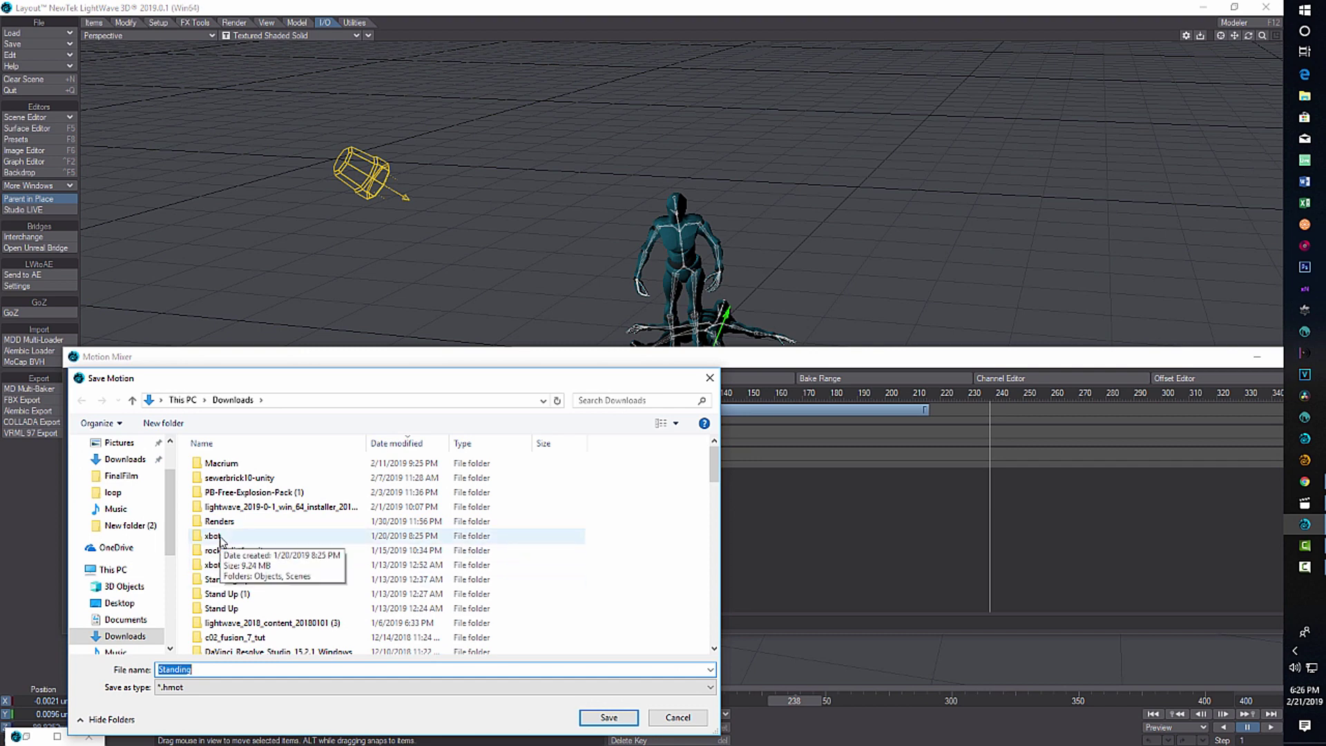
{"action": "double_click", "coordinate": [221, 537]}
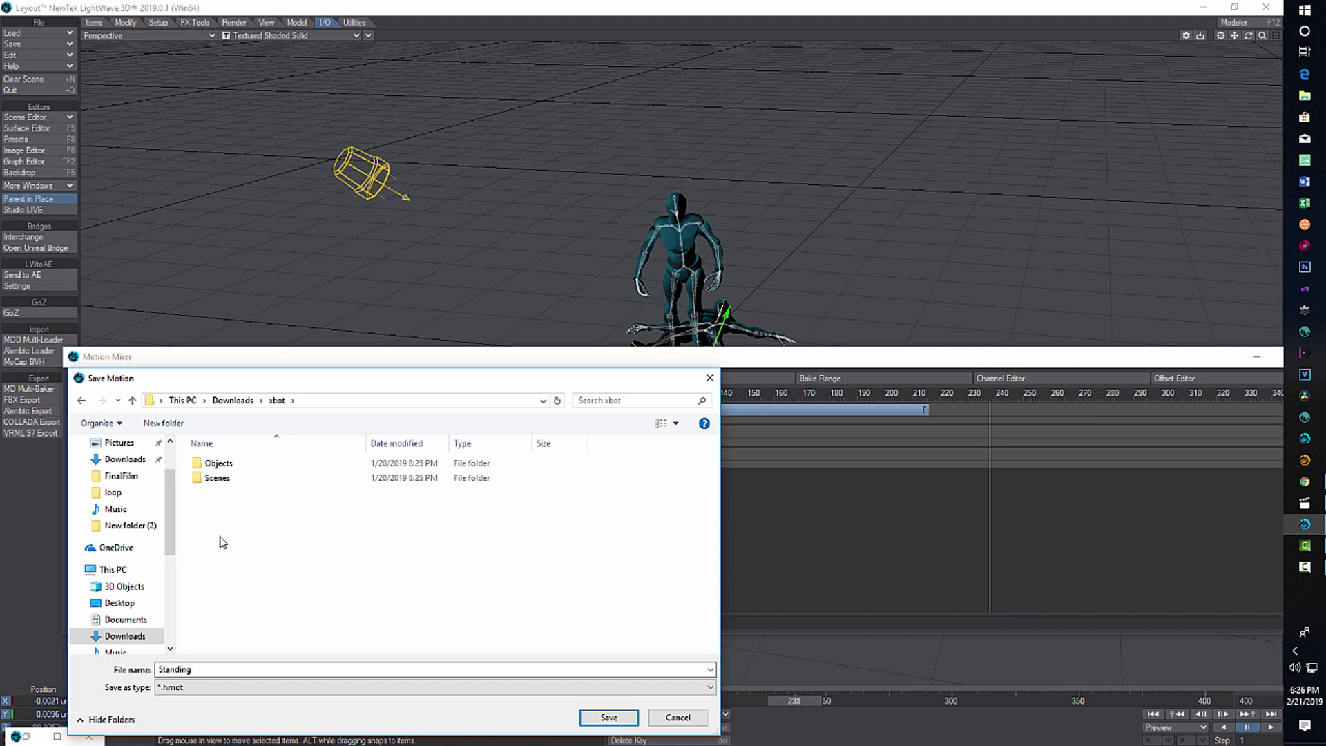
{"action": "left_click", "coordinate": [607, 719]}
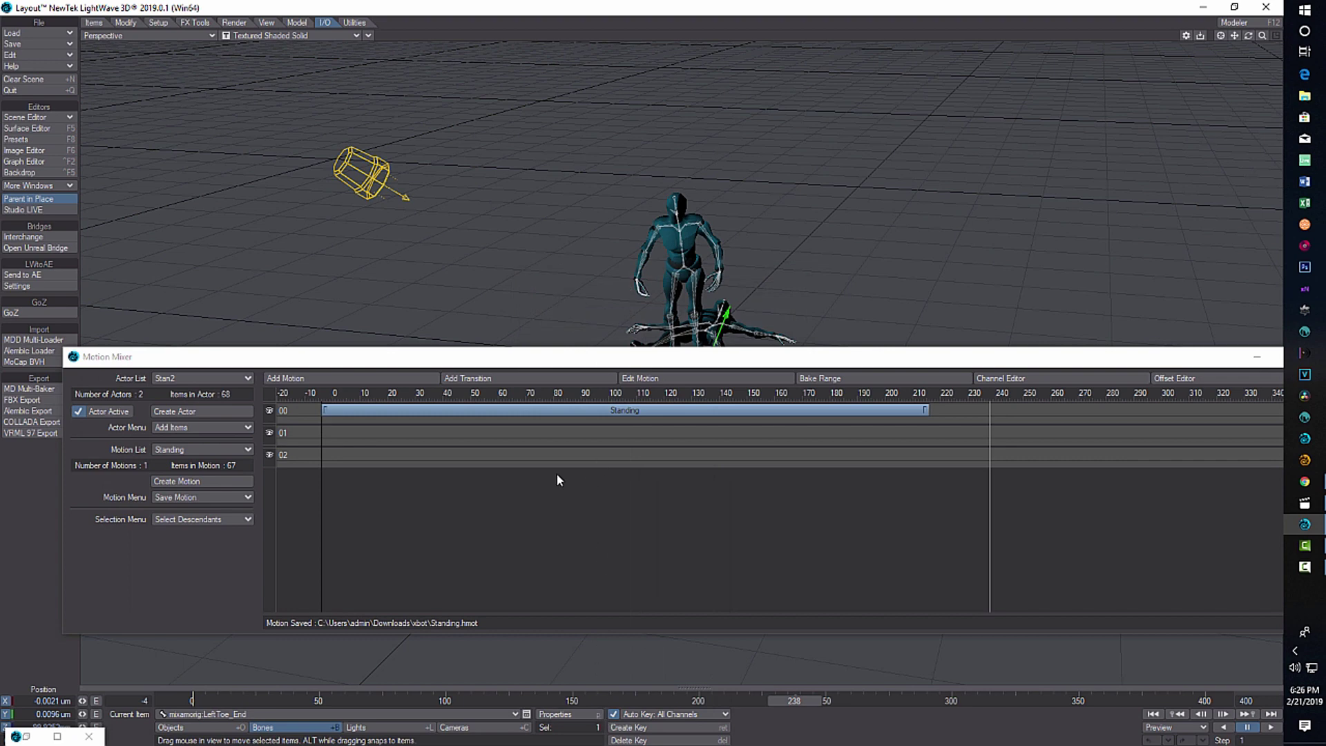
Free the Stan2 actor from the Motion Mixer.
{"action": "left_click_drag", "start_coordinate": [613, 361], "coordinate": [677, 334]}
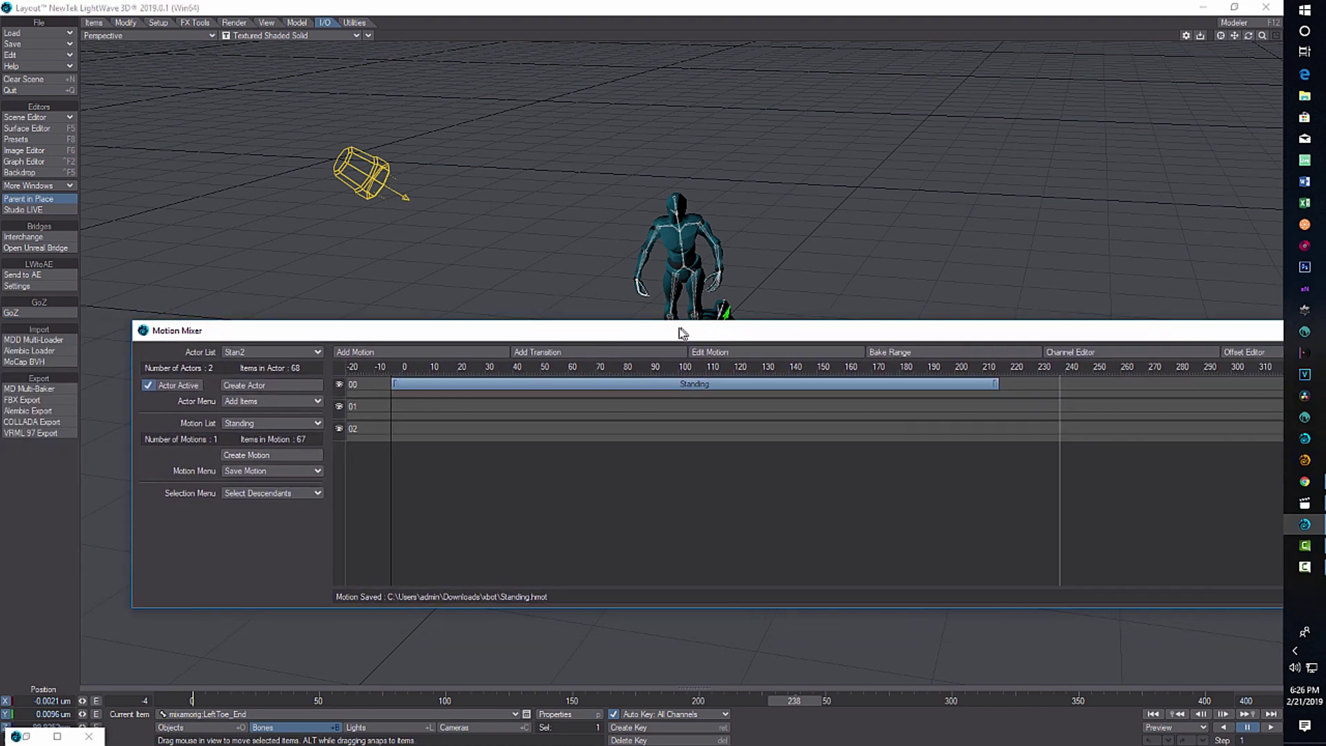
{"action": "left_click", "coordinate": [282, 400]}
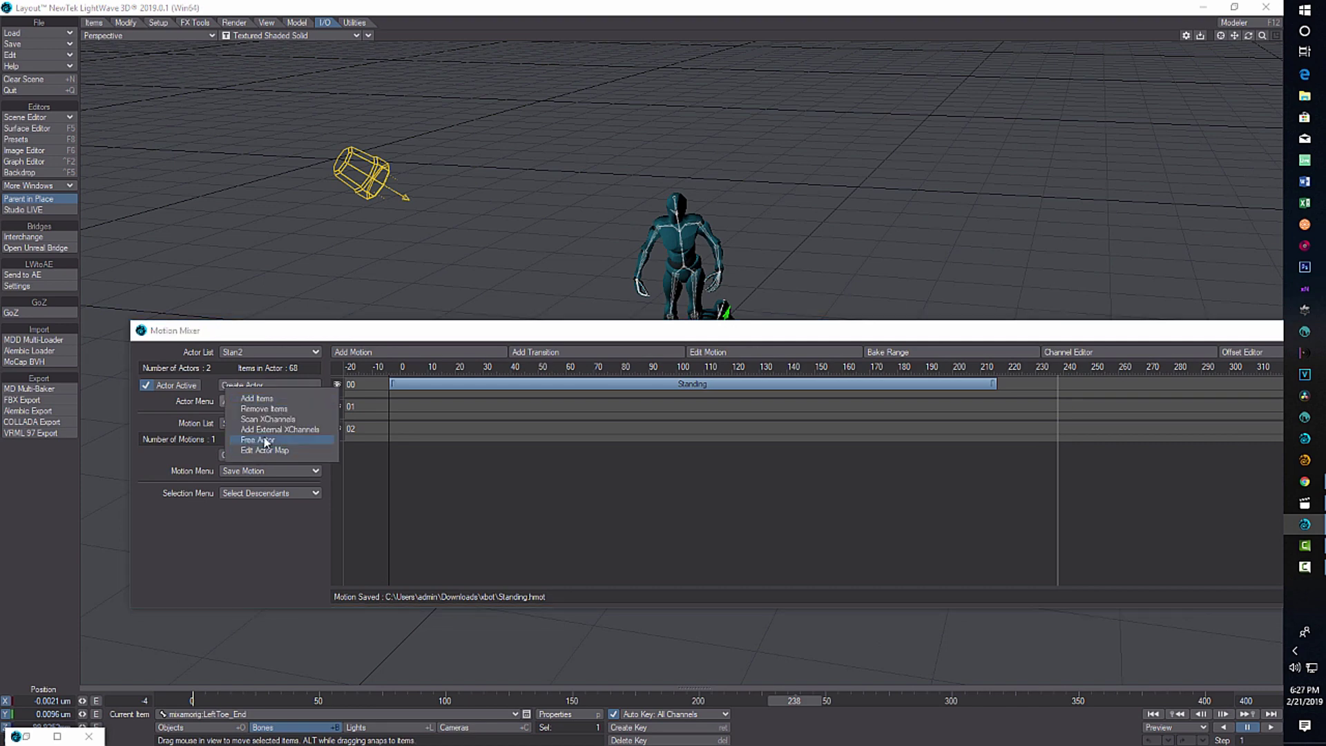
{"action": "left_click", "coordinate": [266, 440]}
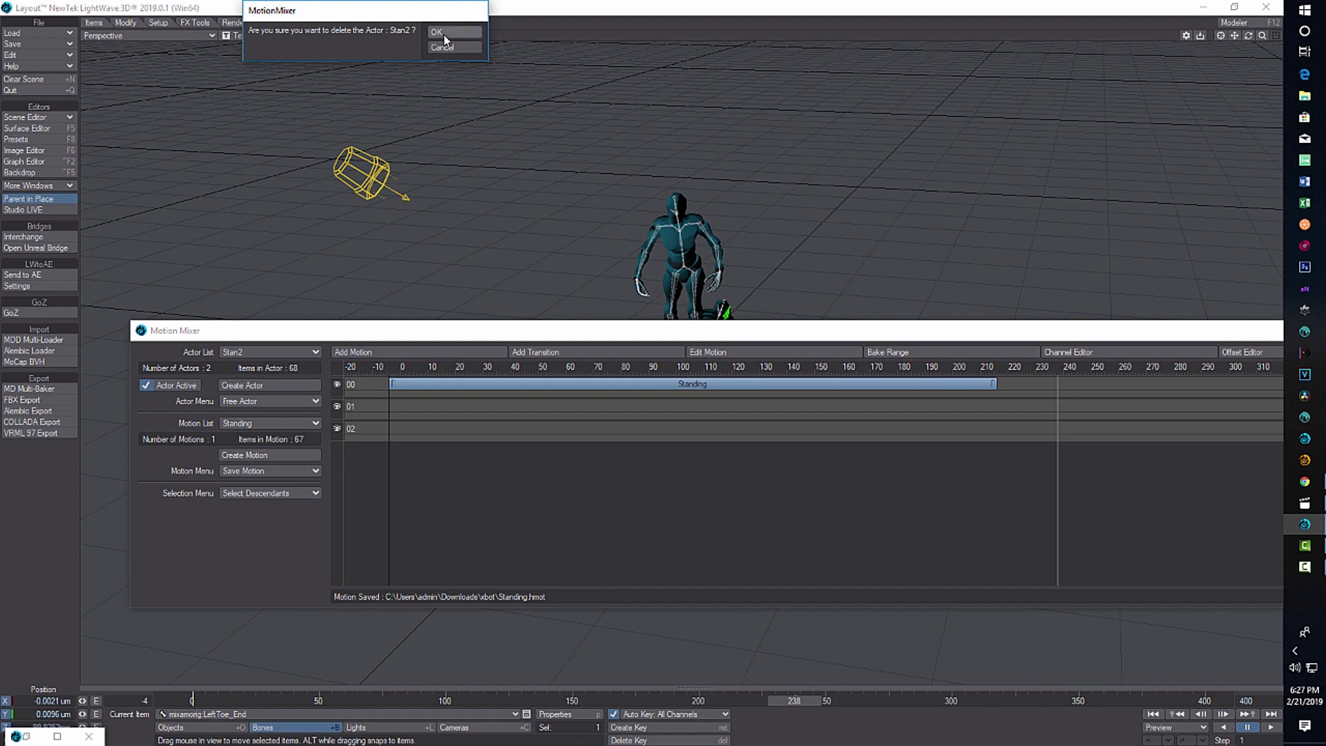
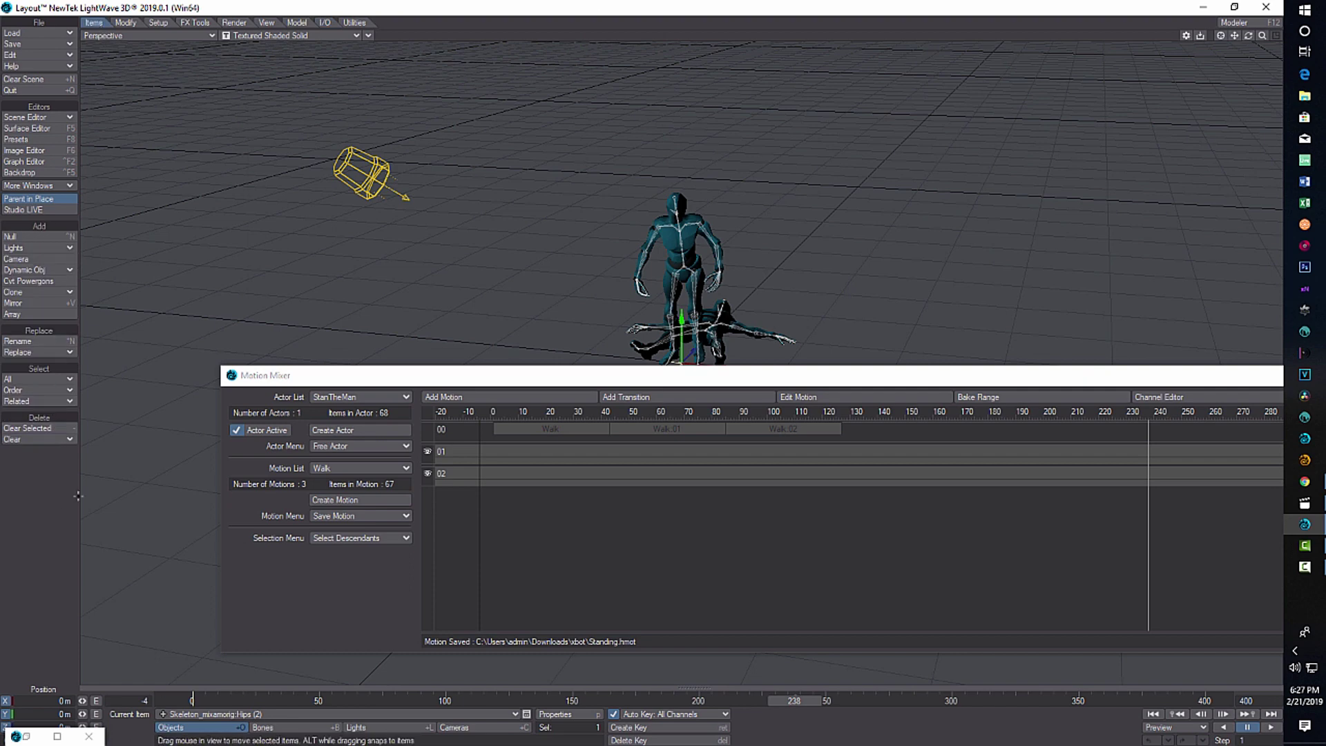
Clear the second character's objects Skeleton_mixamorig:Hips (2), Alpha_Surface_1 and Alpha_Joints_1 from the scene.
{"action": "left_click", "coordinate": [40, 427]}
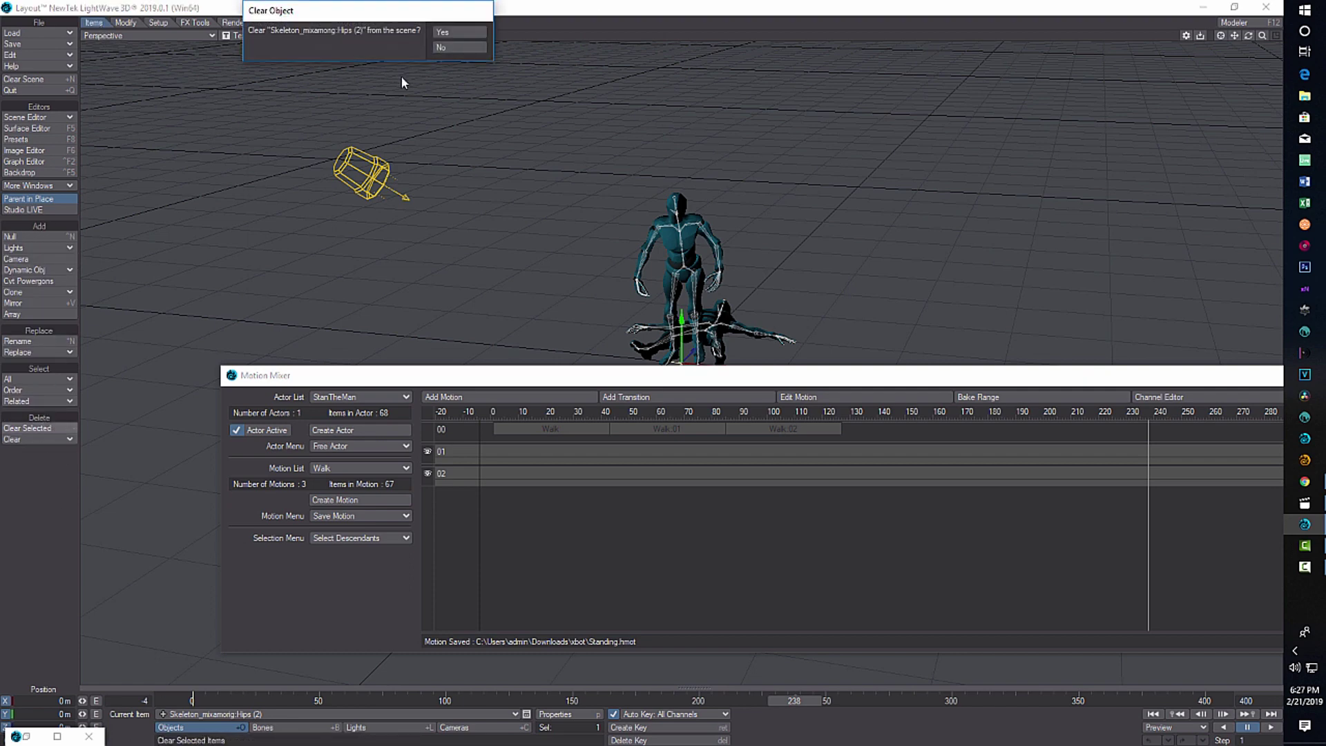
{"action": "left_click", "coordinate": [437, 36]}
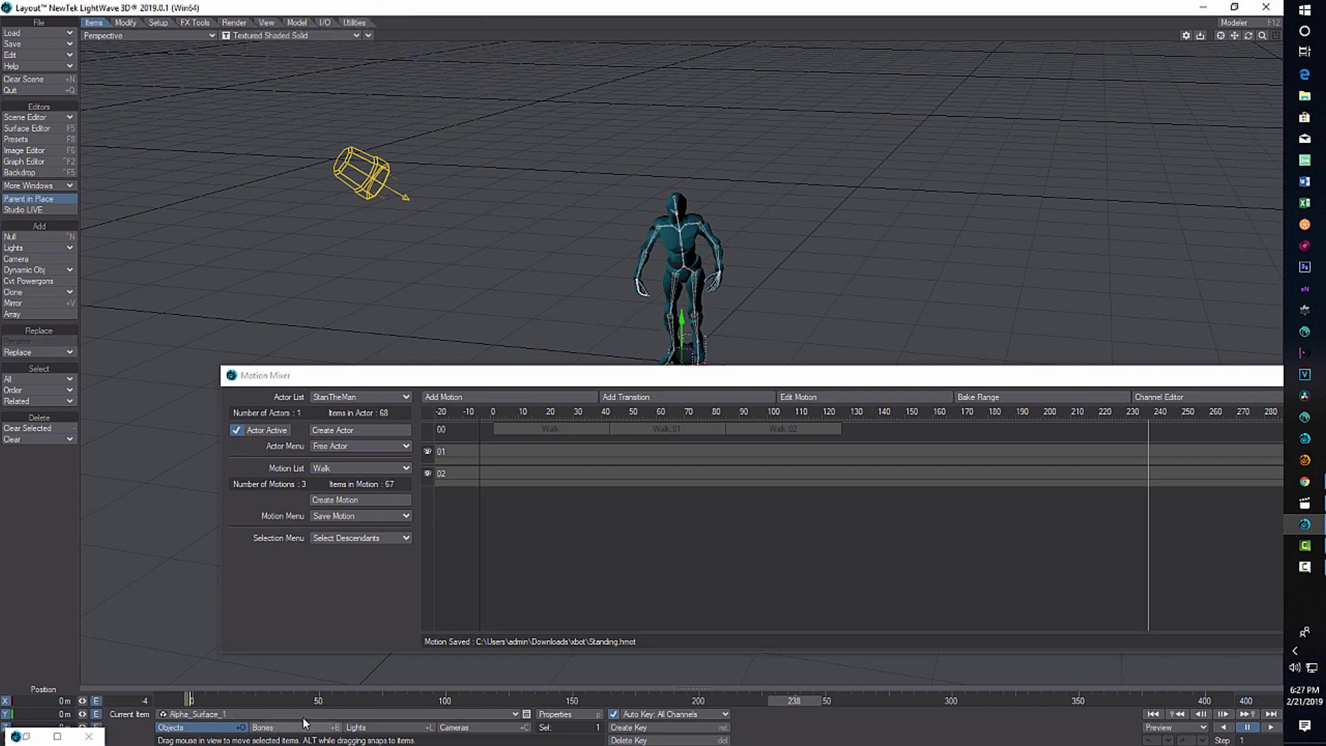
{"action": "left_click", "coordinate": [513, 715]}
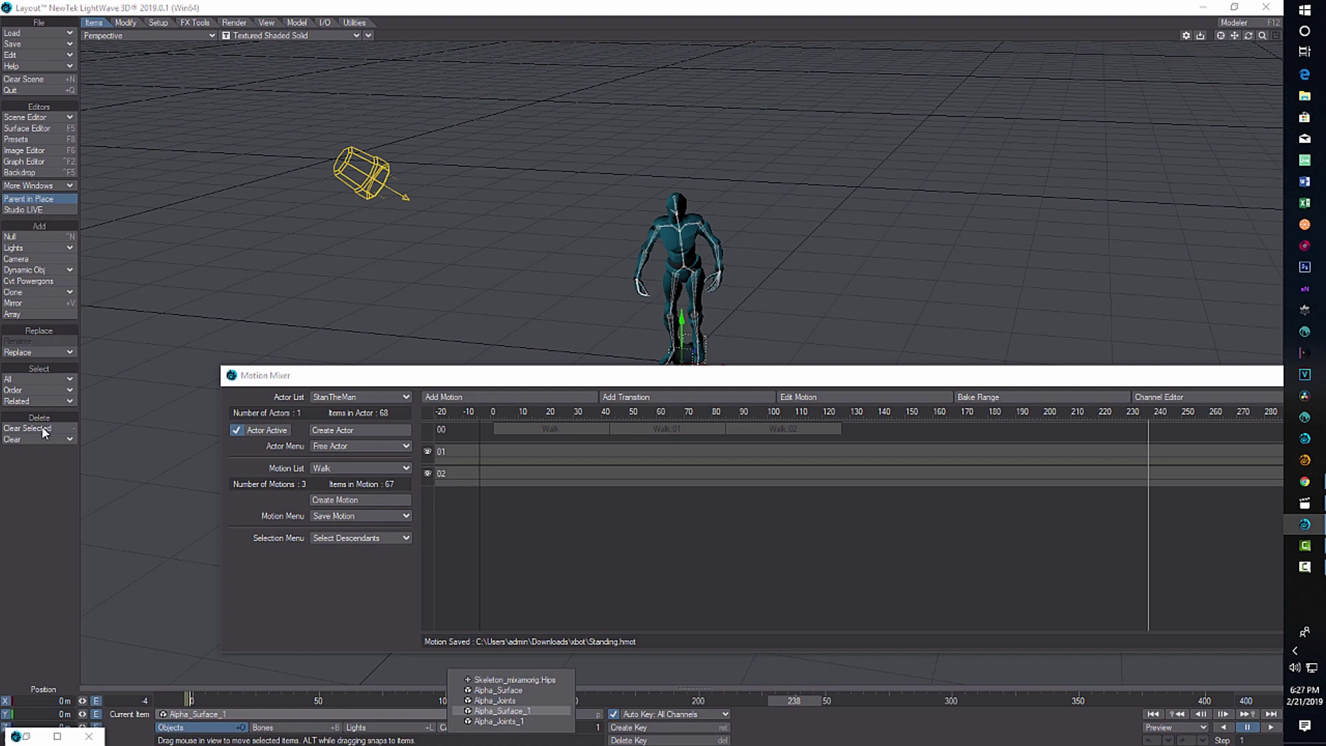
{"action": "left_click", "coordinate": [498, 711]}
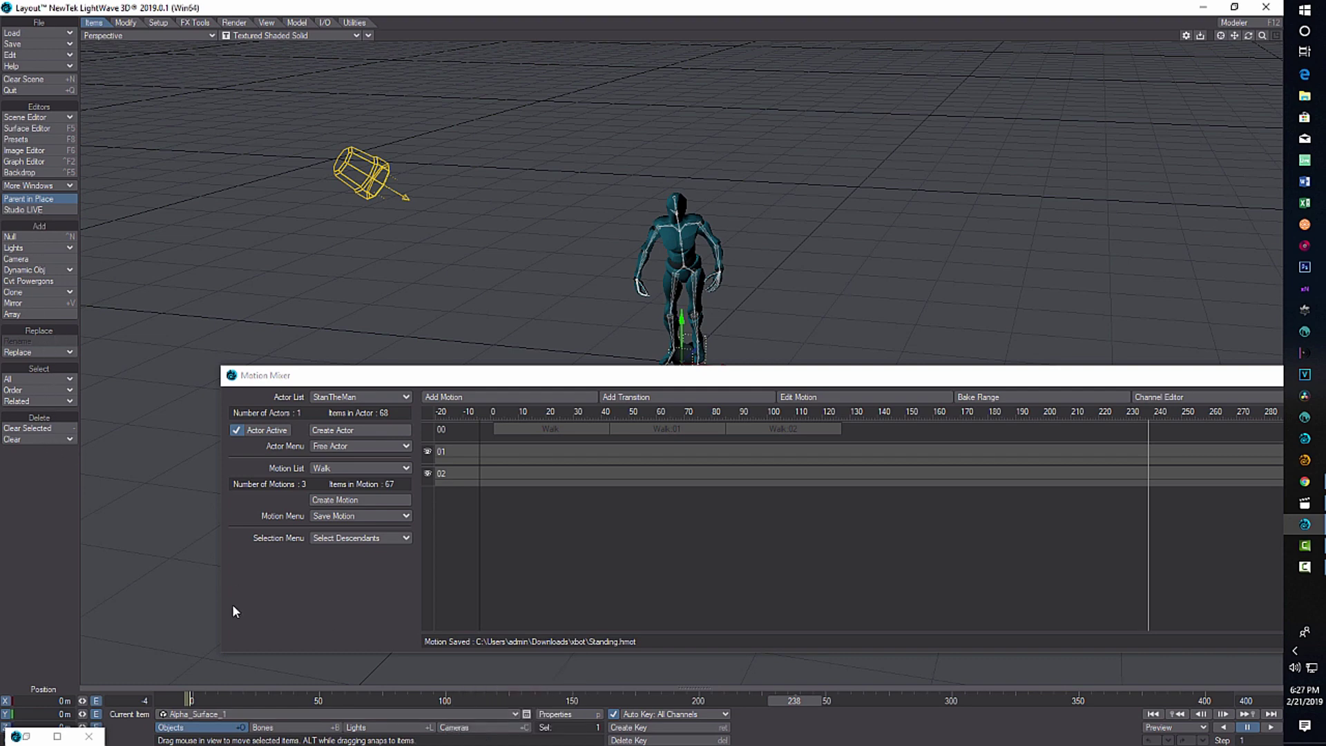
{"action": "left_click", "coordinate": [28, 428]}
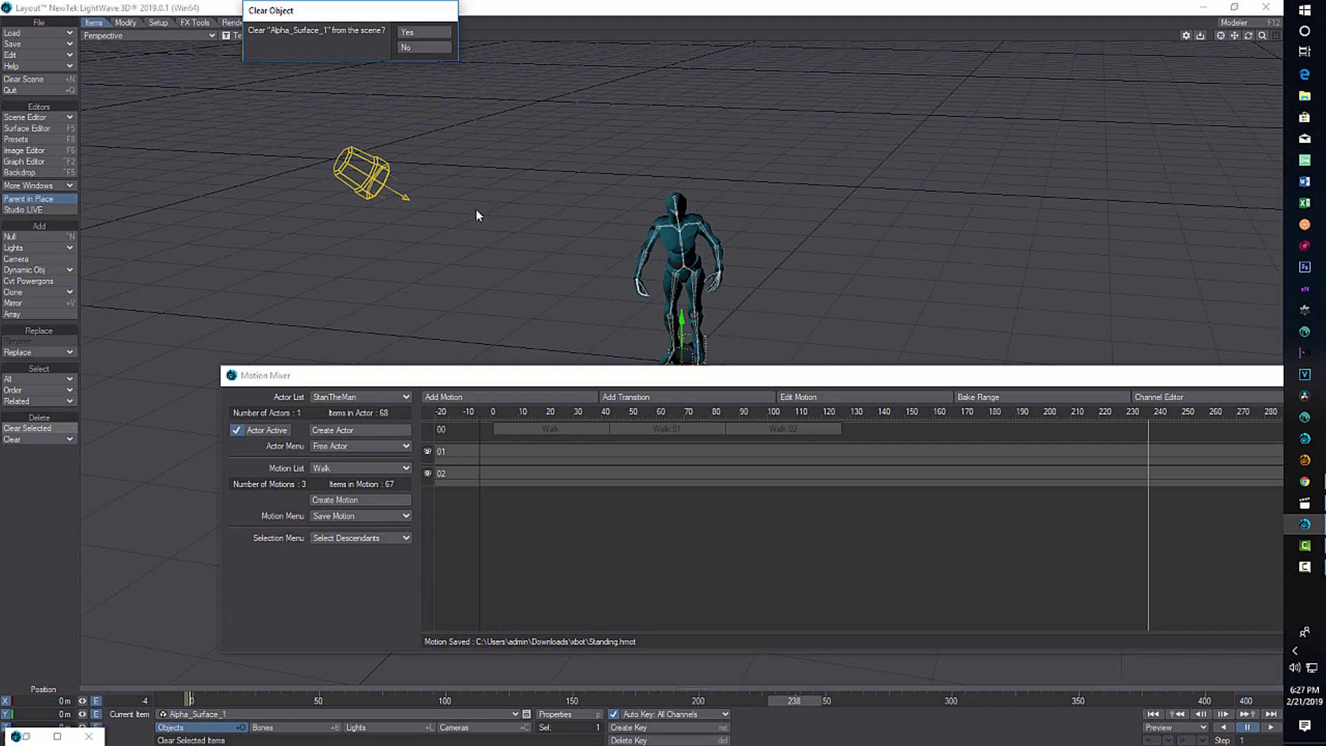
{"action": "left_click", "coordinate": [429, 31]}
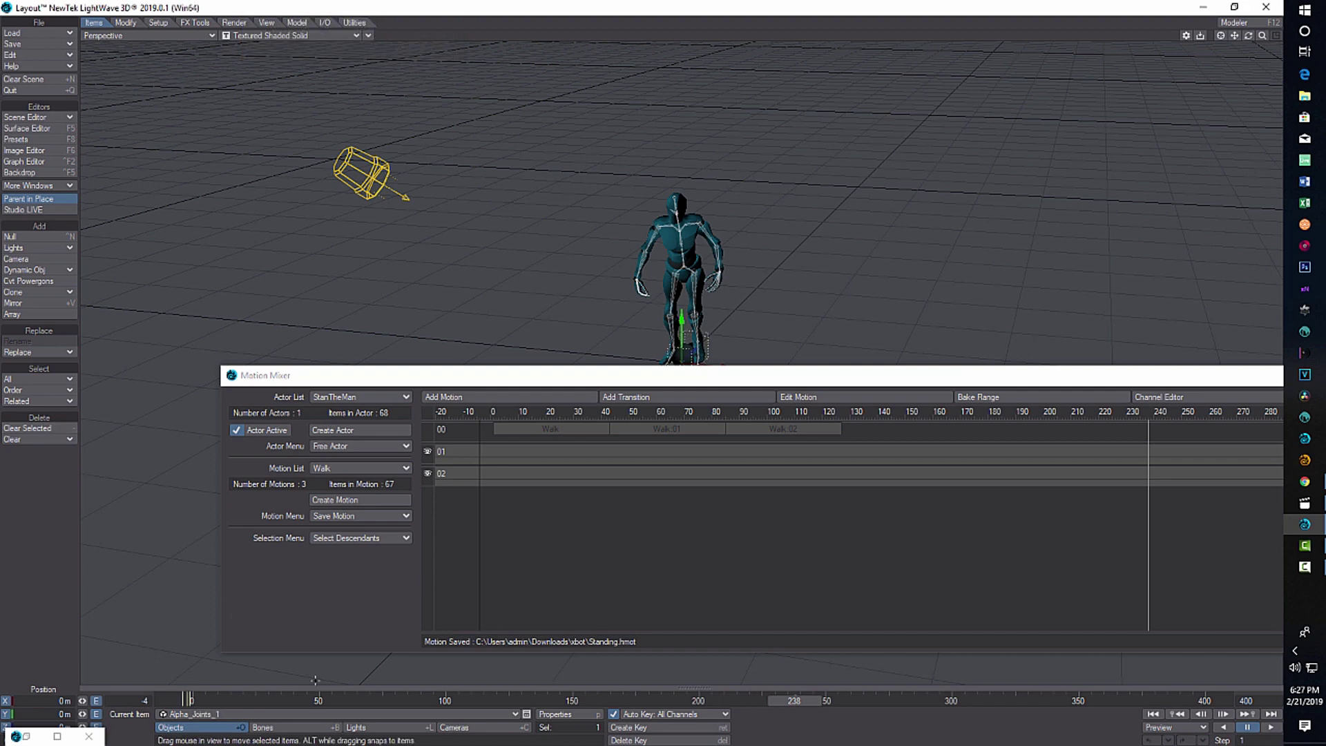
{"action": "left_click", "coordinate": [506, 712]}
{"action": "left_click", "coordinate": [506, 710]}
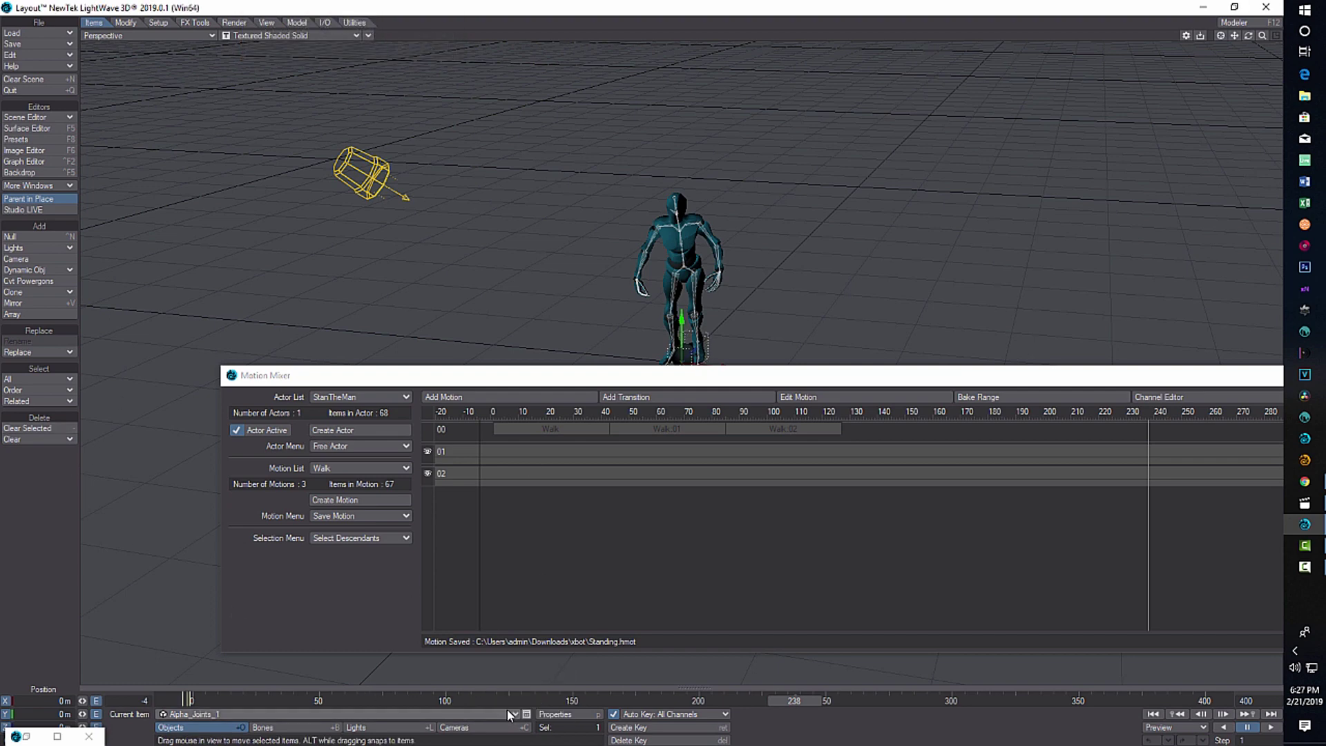
{"action": "left_click", "coordinate": [40, 428]}
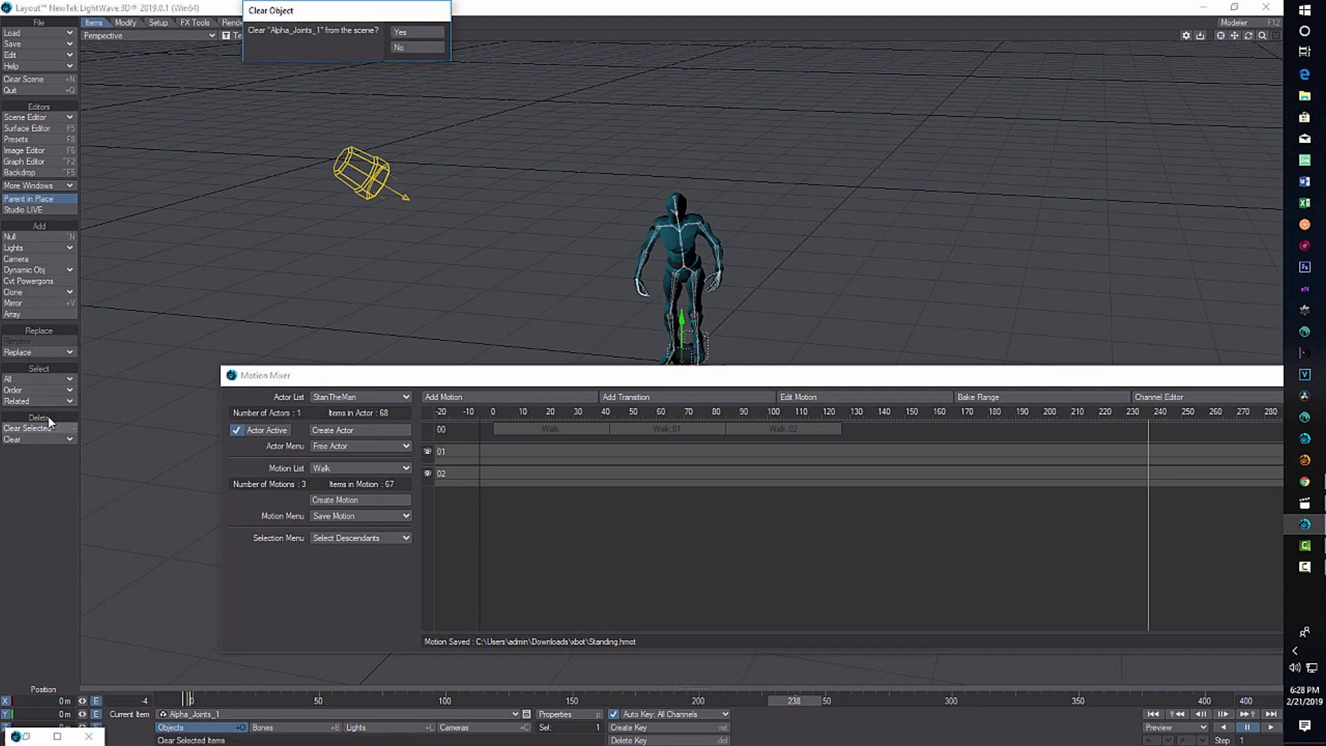
{"action": "left_click", "coordinate": [408, 32]}
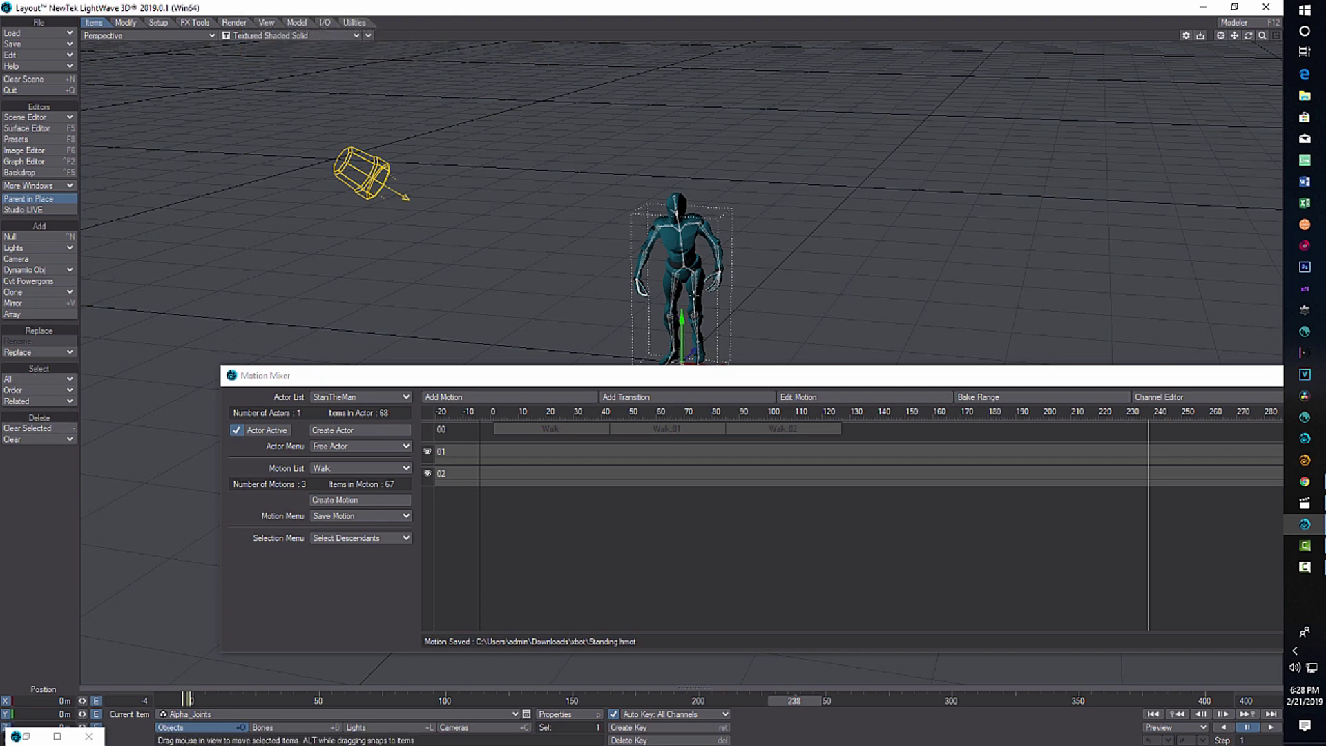
Reactivate track 00 with StanTheMan's walk motions, keeping the Motion Mixer window below the character.
{"action": "left_click_drag", "start_coordinate": [693, 381], "coordinate": [511, 227]}
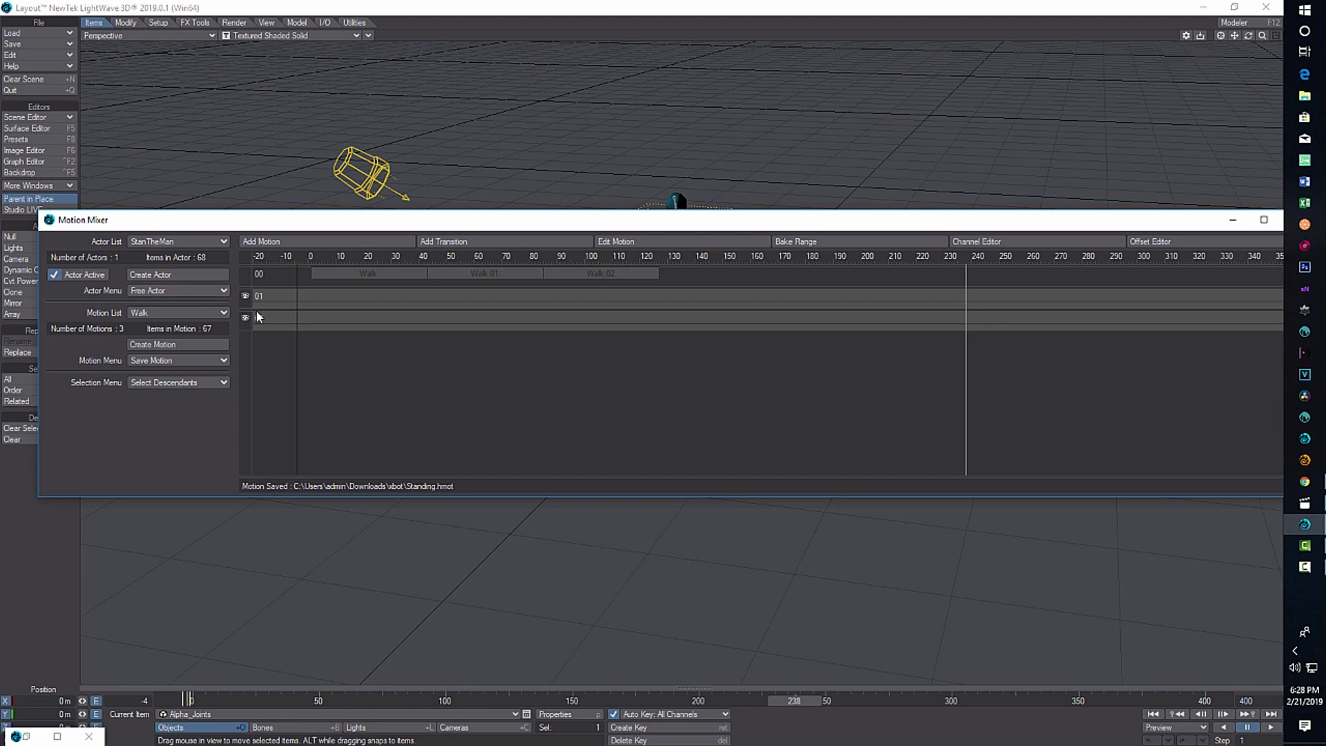
{"action": "left_click", "coordinate": [246, 279]}
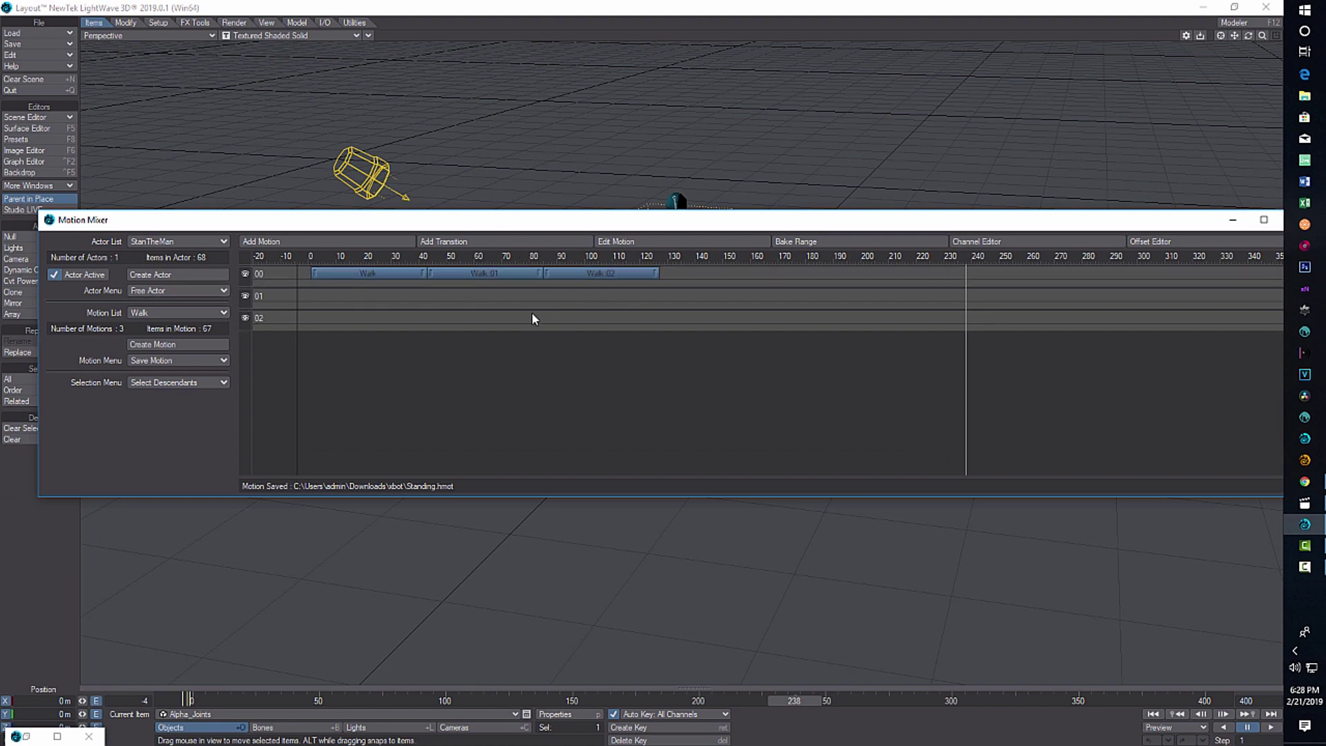
{"action": "left_click_drag", "start_coordinate": [503, 218], "coordinate": [504, 349]}
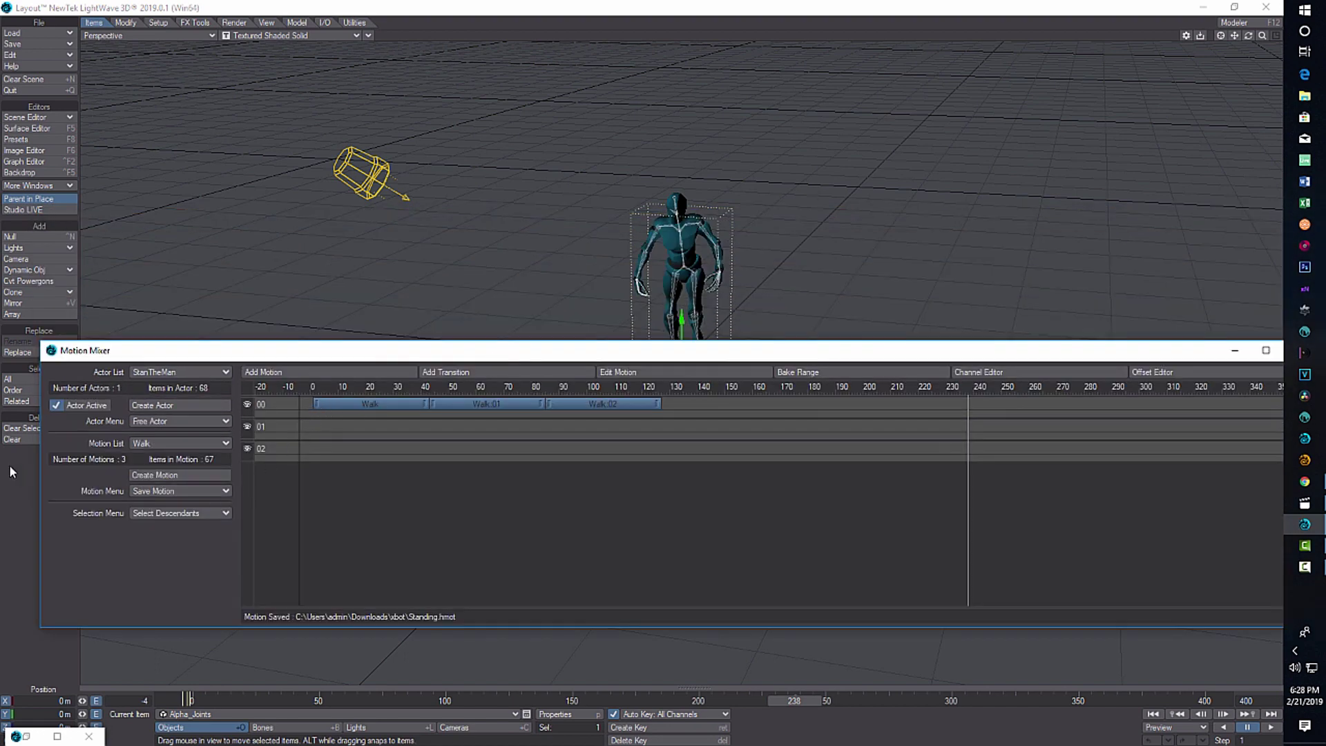
Load the saved motion Standing.hmot from the xbot folder into the StanTheMan actor.
{"action": "left_click", "coordinate": [227, 495]}
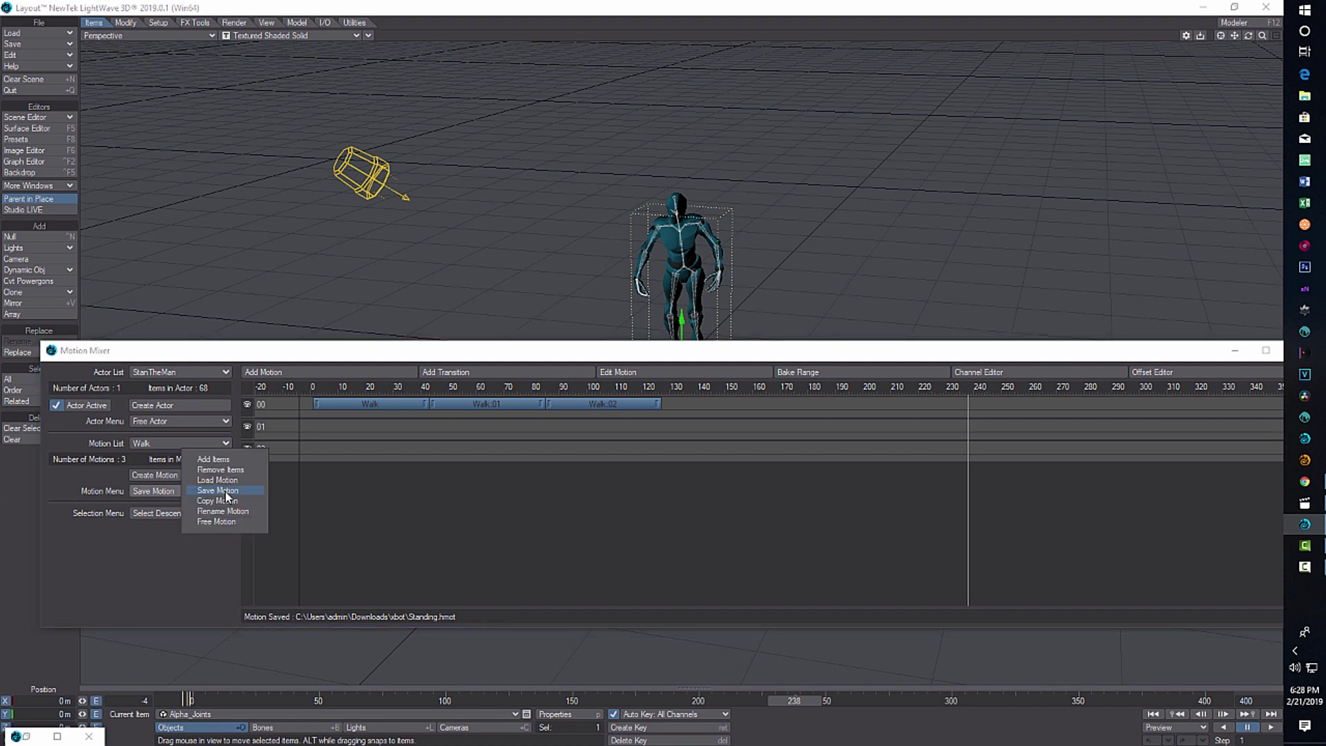
{"action": "left_click", "coordinate": [222, 477]}
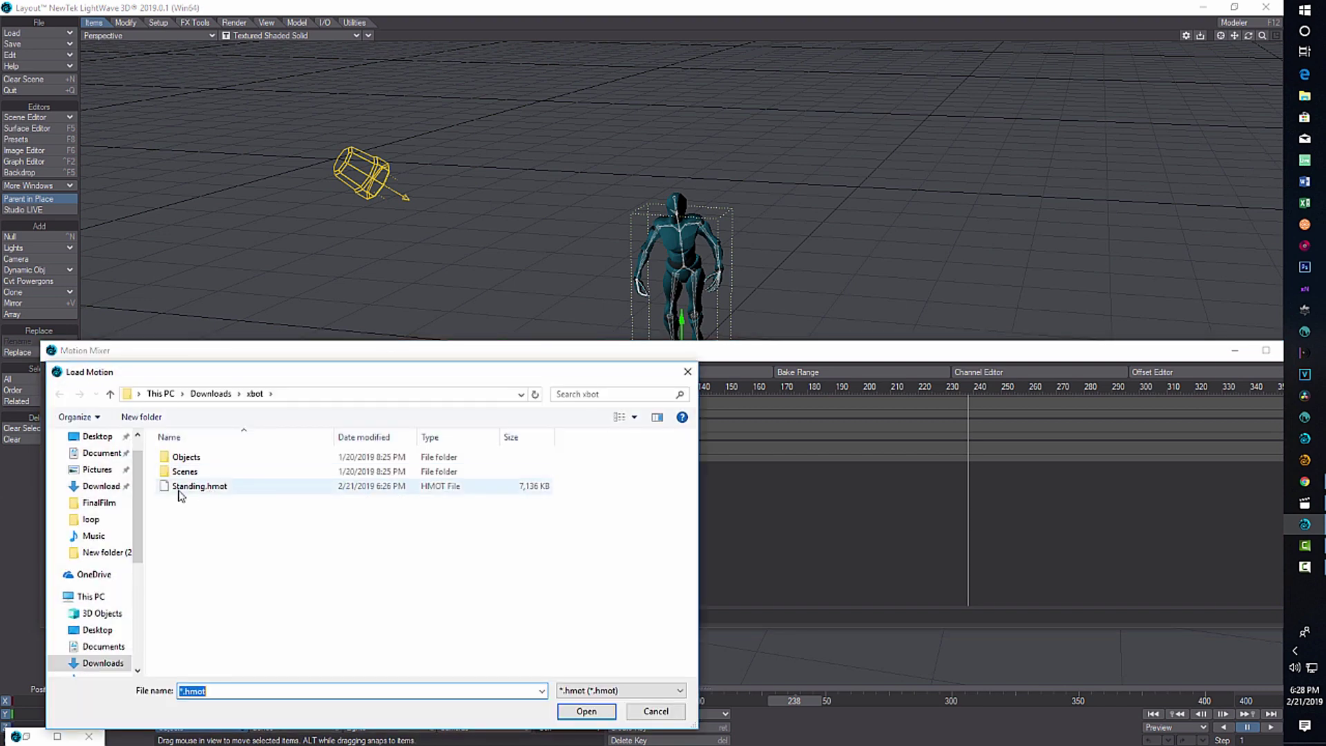
{"action": "left_click", "coordinate": [206, 489]}
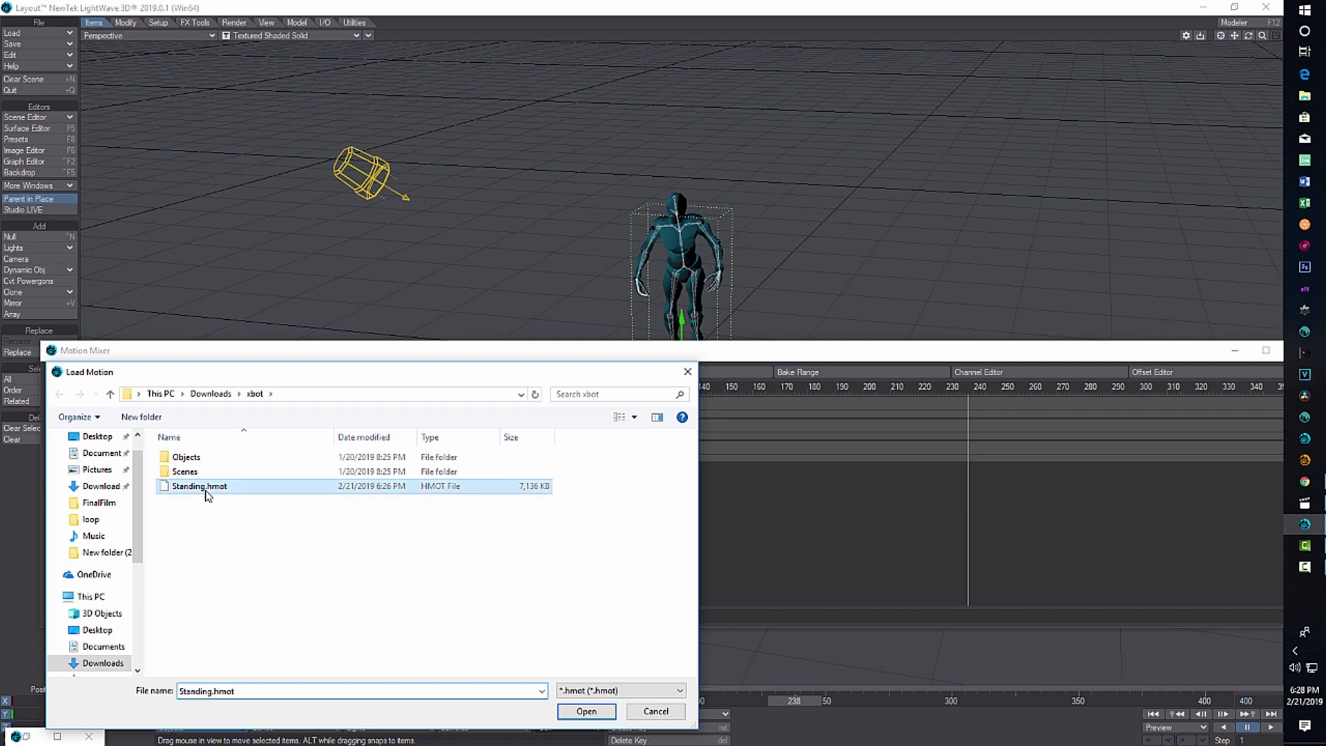
{"action": "left_click", "coordinate": [606, 711]}
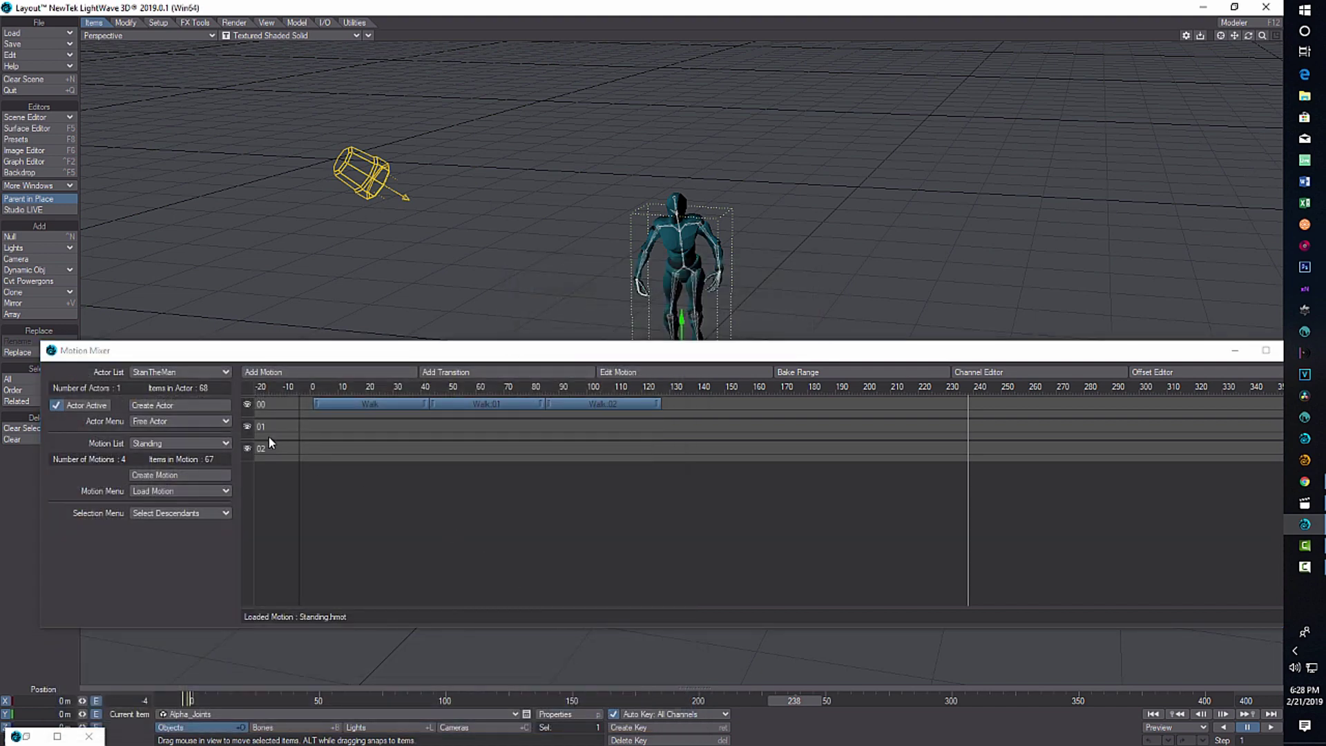
Add the Standing motion to StanTheMan's track 00, overlapping the third walk motion from about frame 109.
{"action": "left_click", "coordinate": [230, 443]}
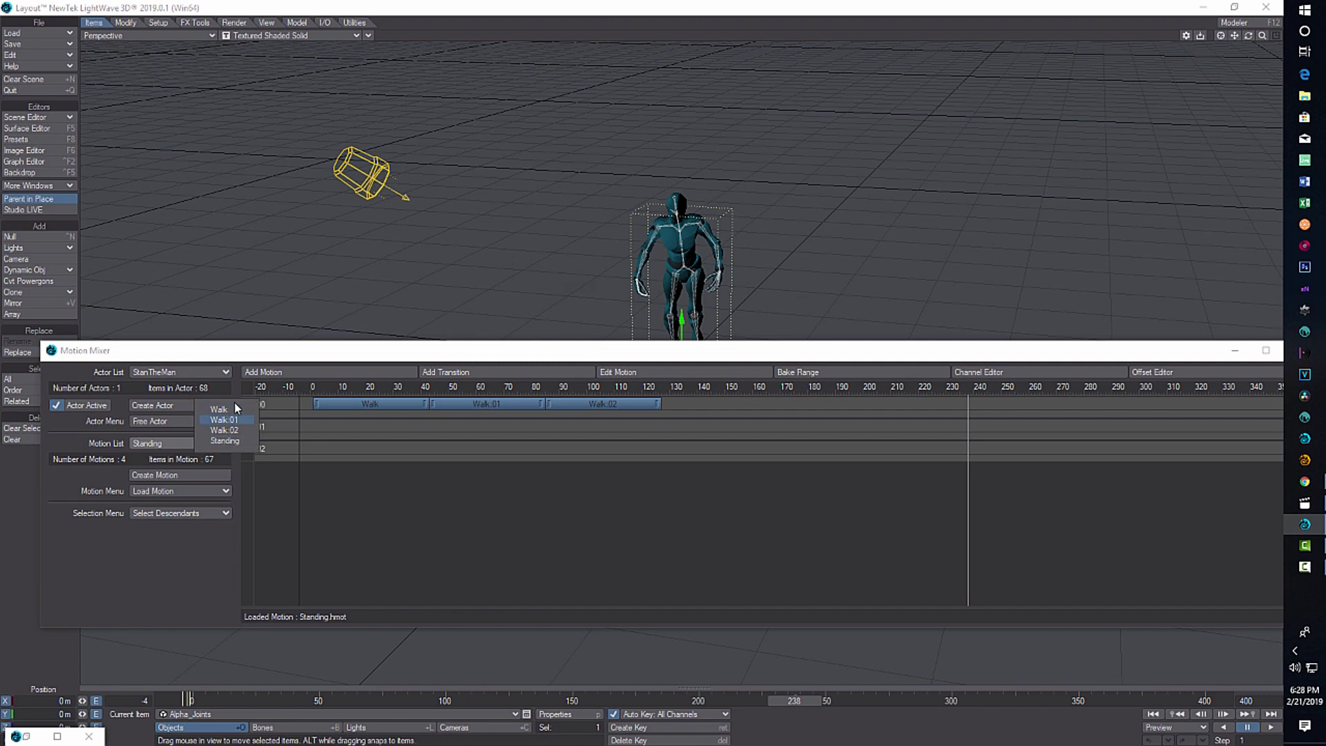
{"action": "left_click", "coordinate": [172, 441]}
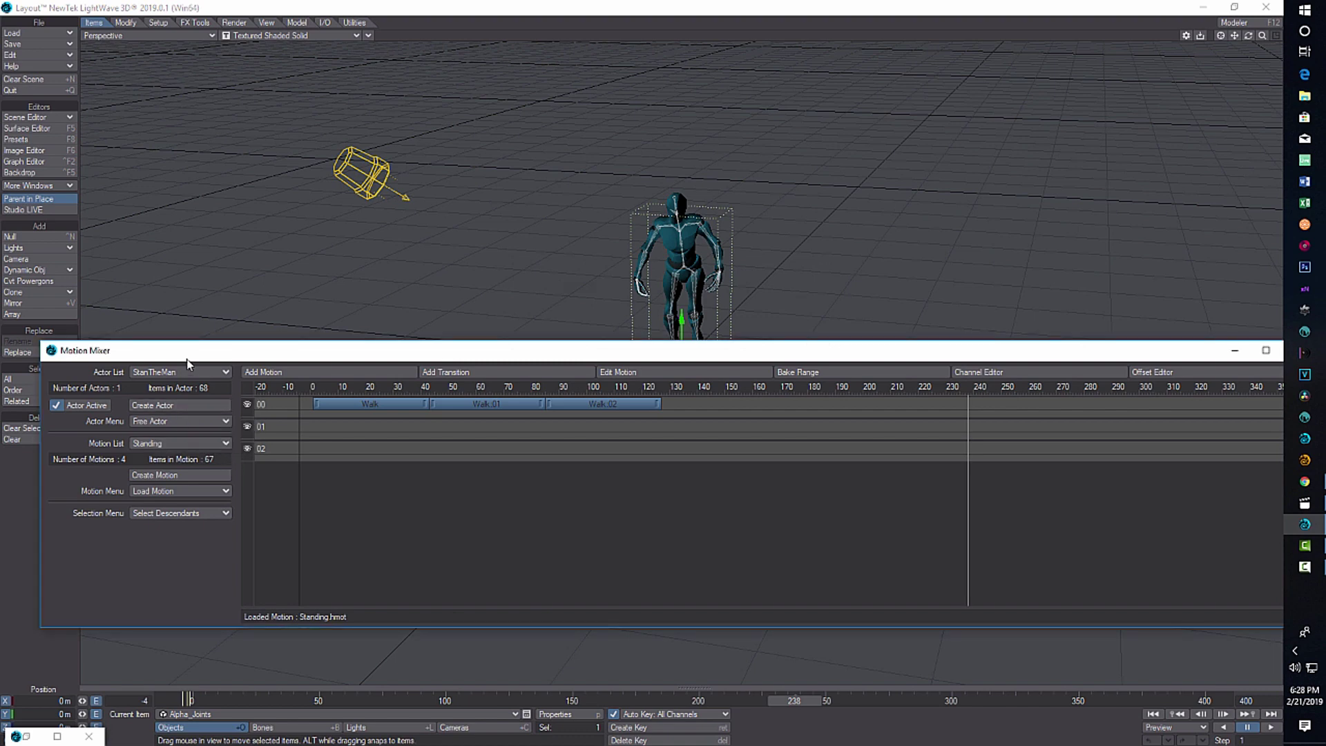
{"action": "left_click", "coordinate": [356, 373]}
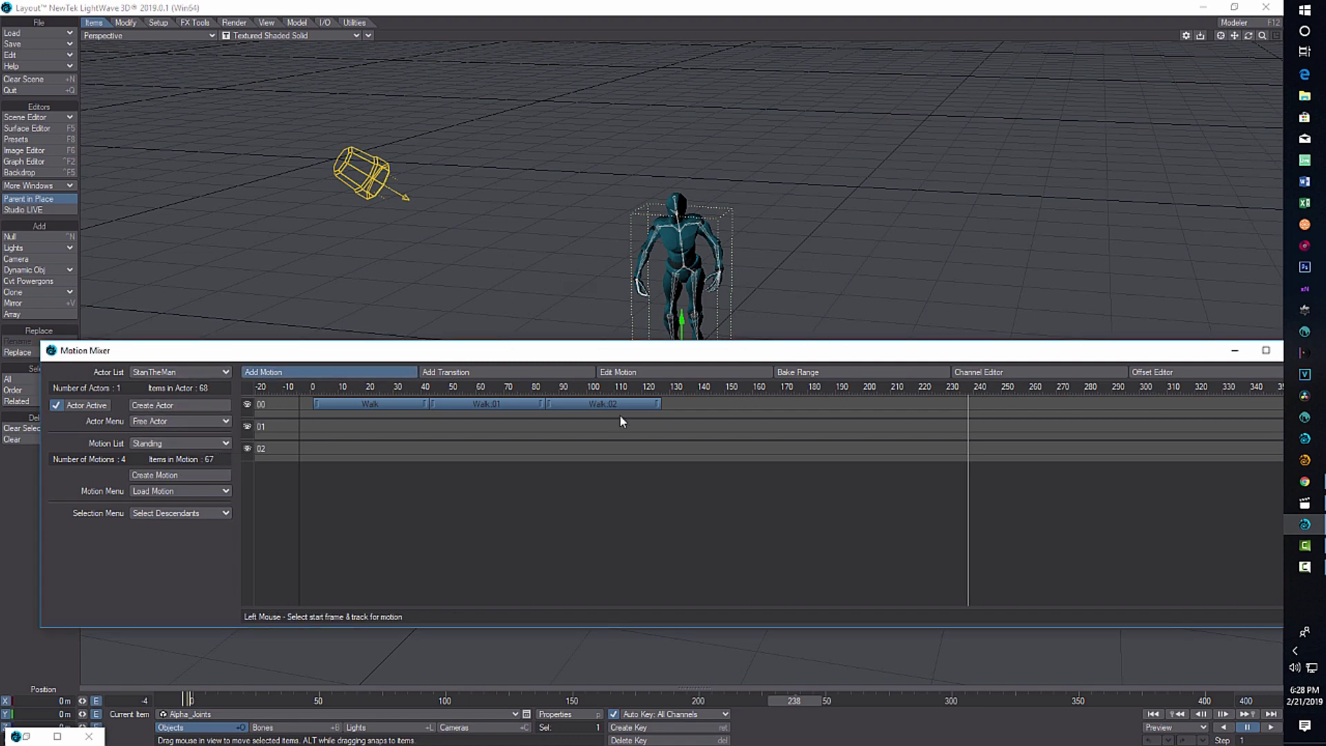
{"action": "left_click", "coordinate": [616, 406]}
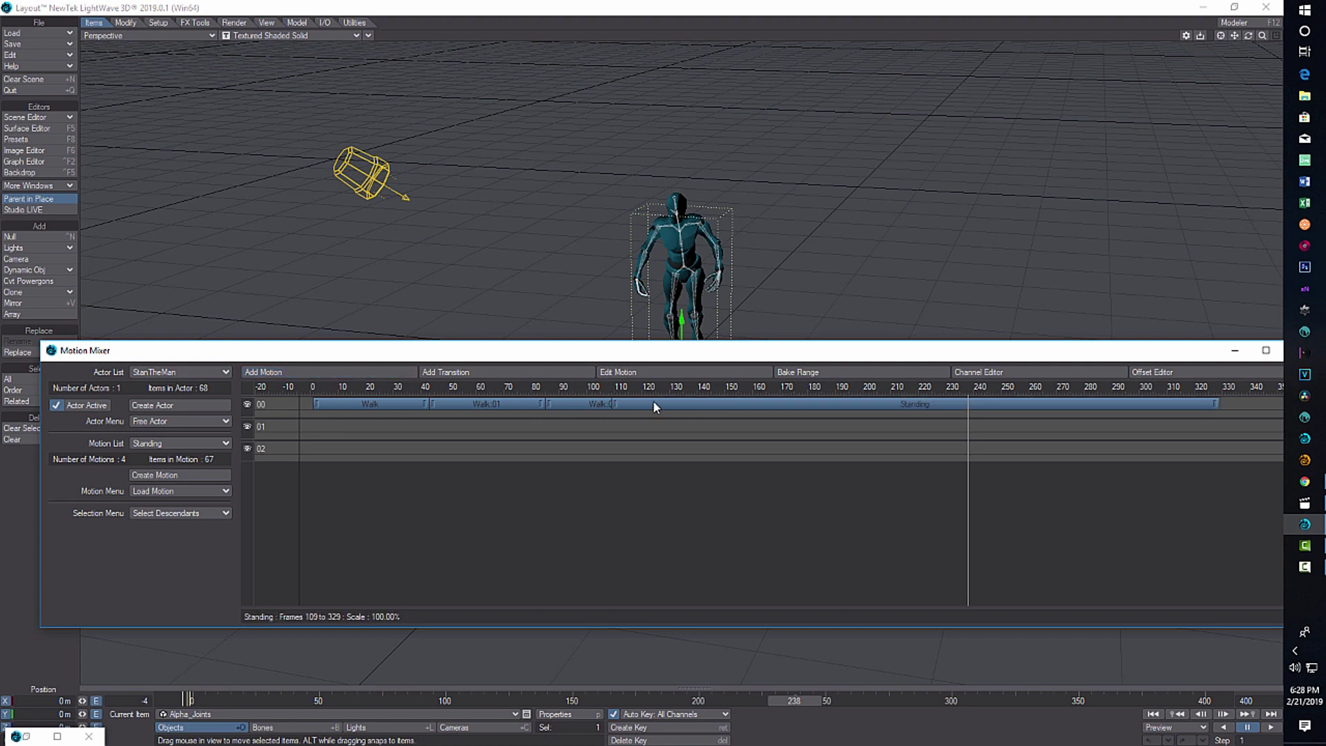
Place the Standing motion directly after Walk:02 from frame 127, and move Walk:02 behind Standing on track 00, at frames 304 to 346.
{"action": "left_click_drag", "start_coordinate": [679, 400], "coordinate": [735, 415]}
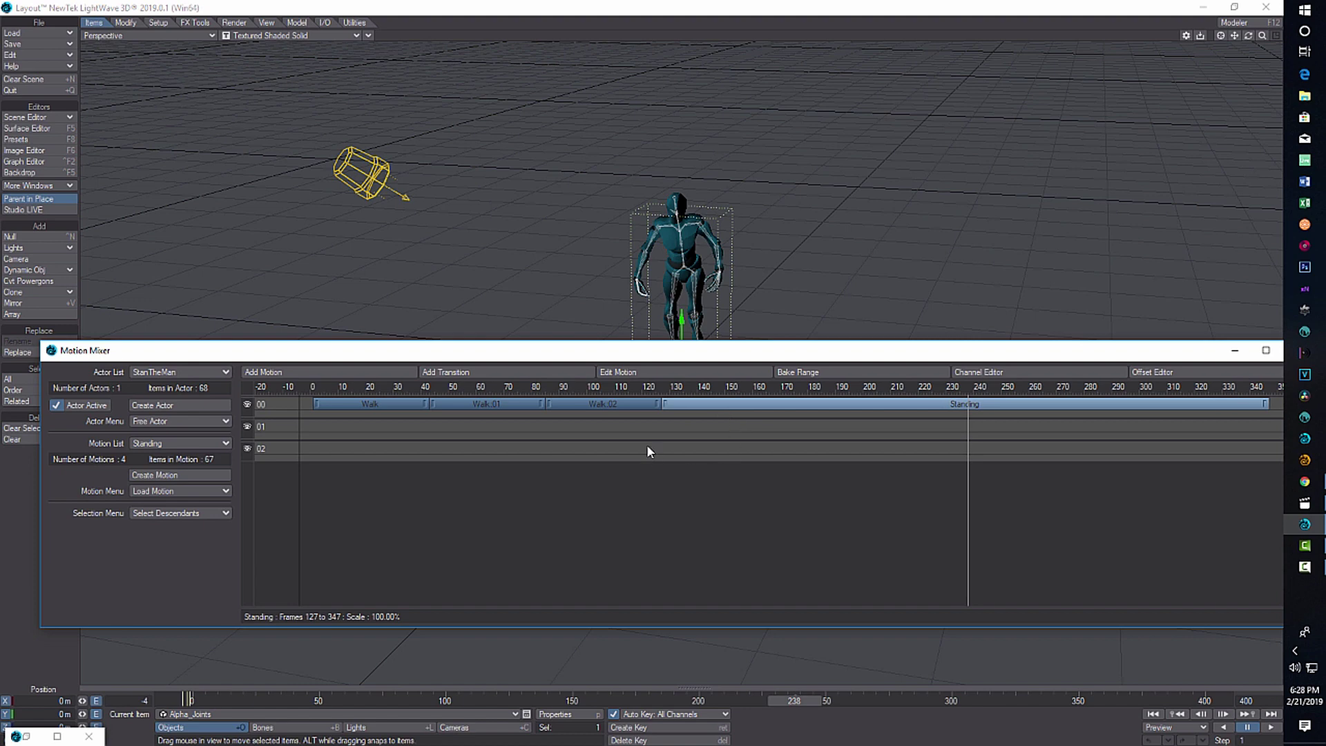
{"action": "left_click", "coordinate": [619, 406]}
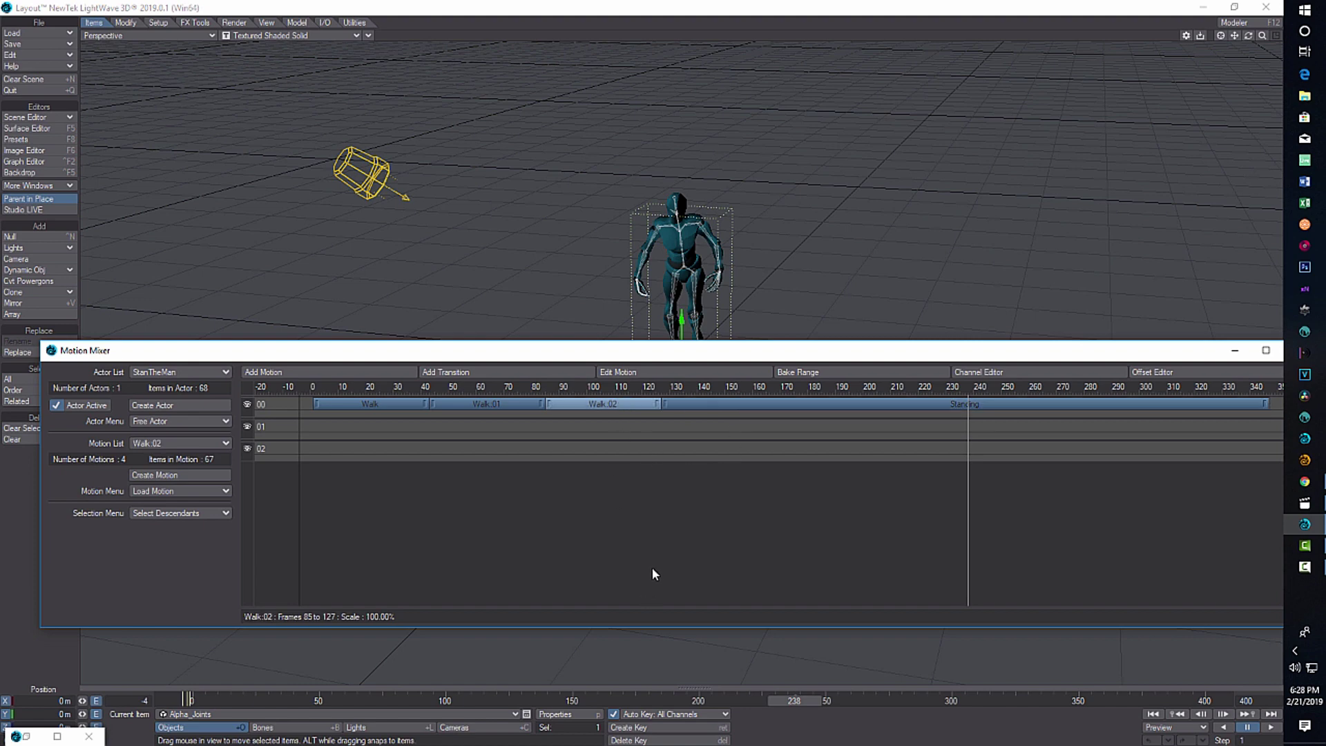
{"action": "left_click_drag", "start_coordinate": [733, 358], "coordinate": [573, 356]}
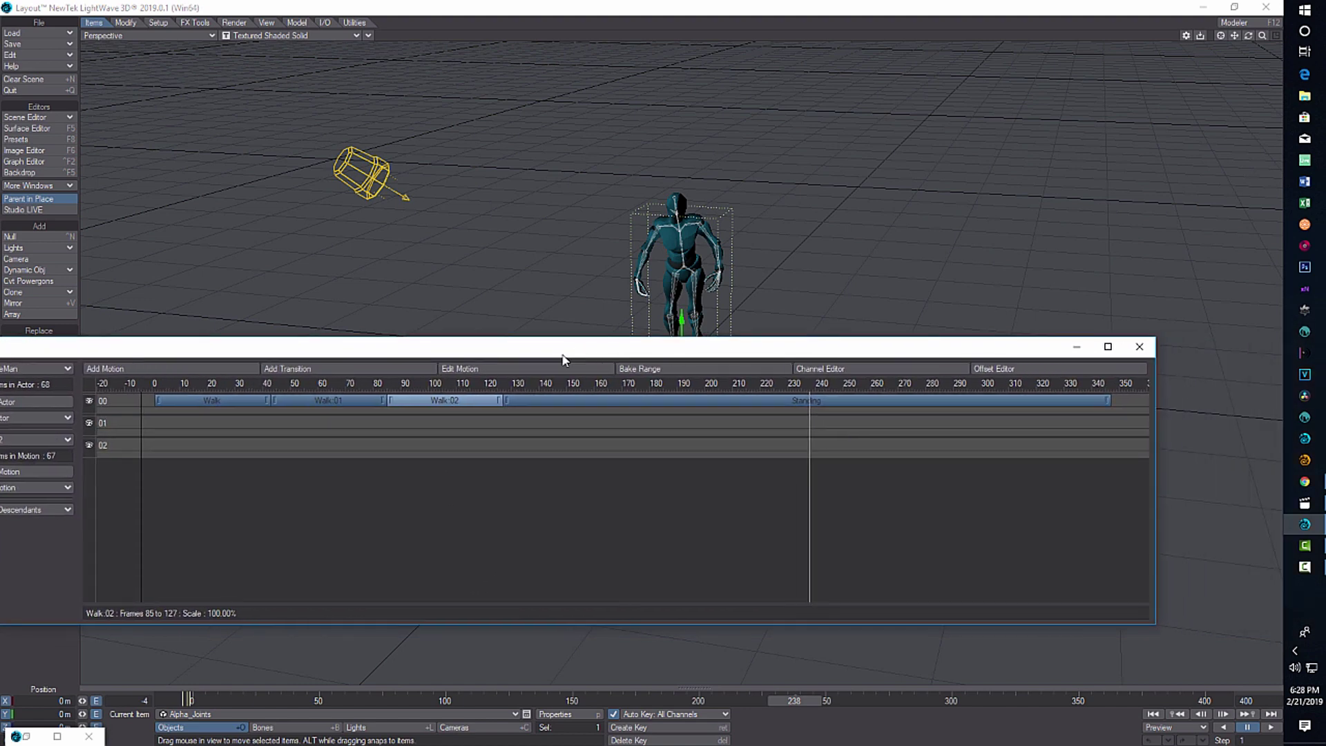
{"action": "left_click_drag", "start_coordinate": [462, 404], "coordinate": [481, 430]}
{"action": "left_click", "coordinate": [592, 402]}
{"action": "left_click_drag", "start_coordinate": [592, 402], "coordinate": [1076, 398]}
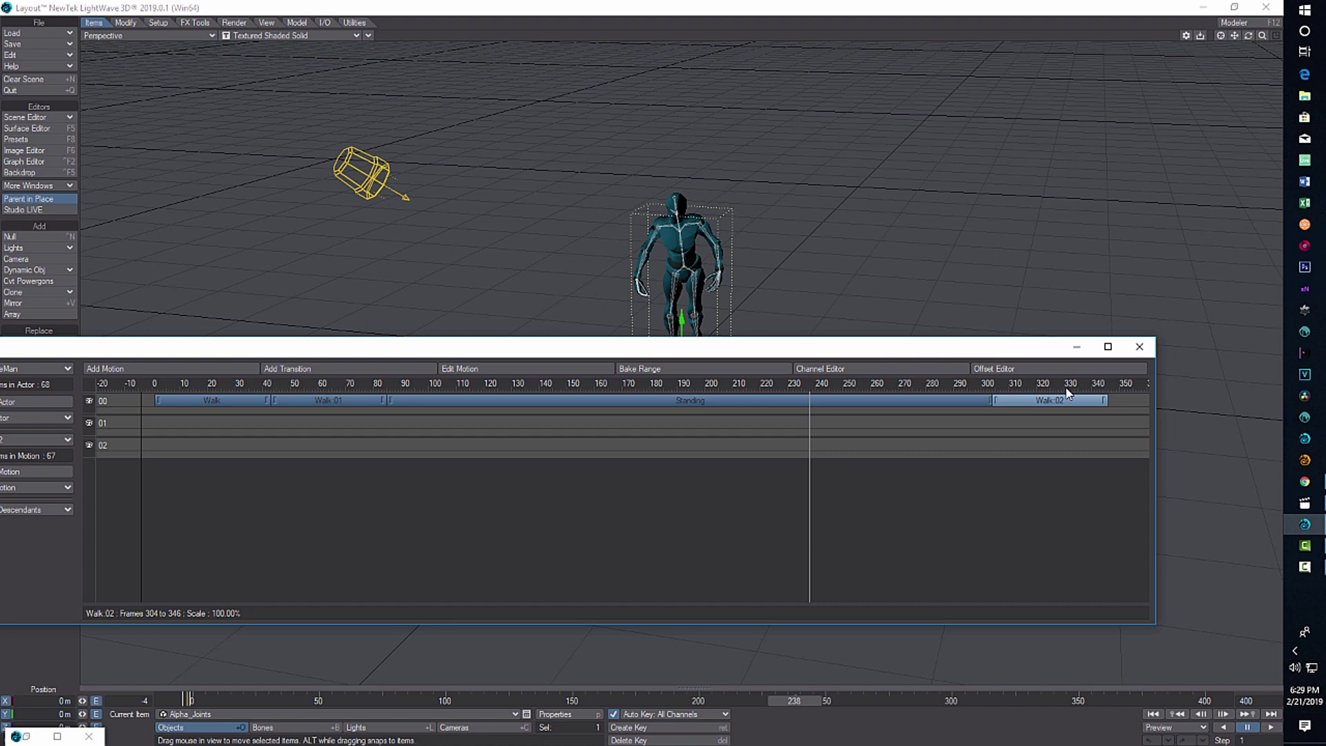
Play the rearranged walk and stand-up animation with the Motion Mixer window clear of the character, and pause playback.
{"action": "left_click_drag", "start_coordinate": [781, 355], "coordinate": [883, 402]}
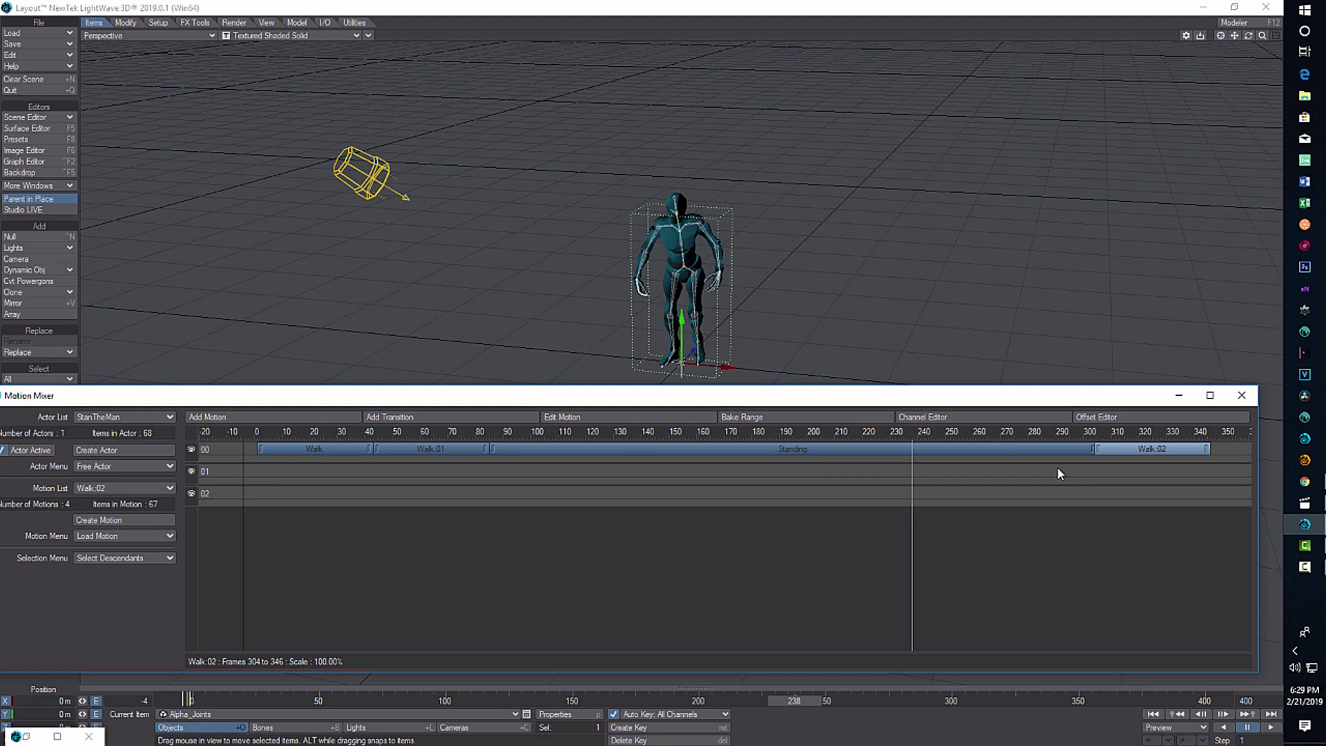
{"action": "left_click", "coordinate": [1273, 728]}
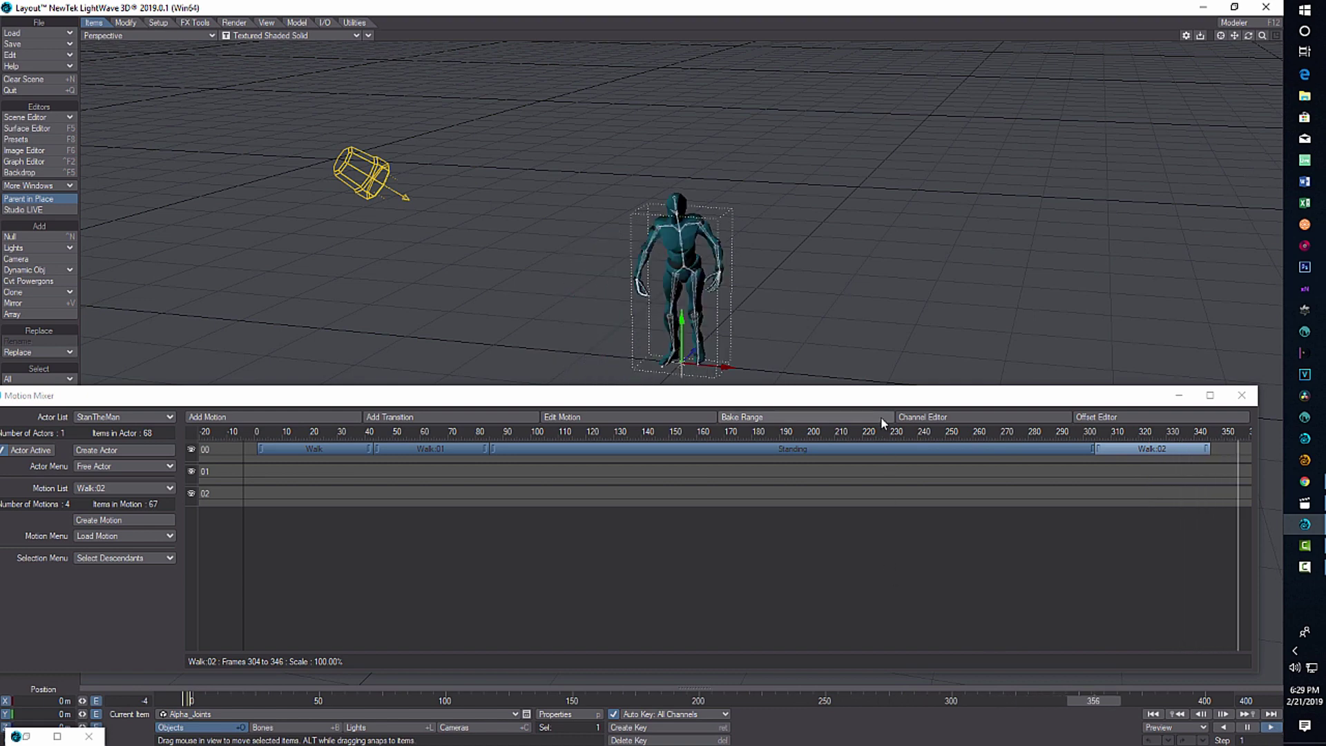
{"action": "left_click_drag", "start_coordinate": [882, 399], "coordinate": [885, 446]}
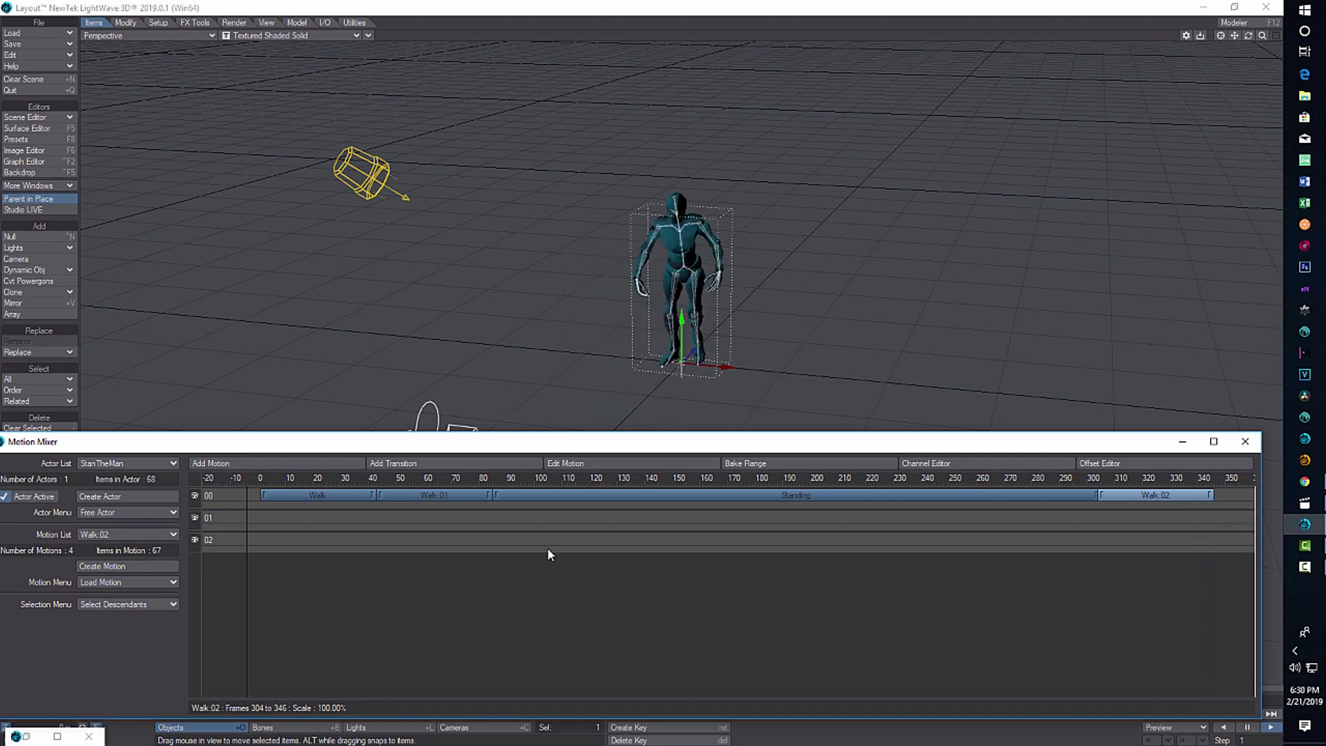
{"action": "left_click_drag", "start_coordinate": [608, 443], "coordinate": [655, 369]}
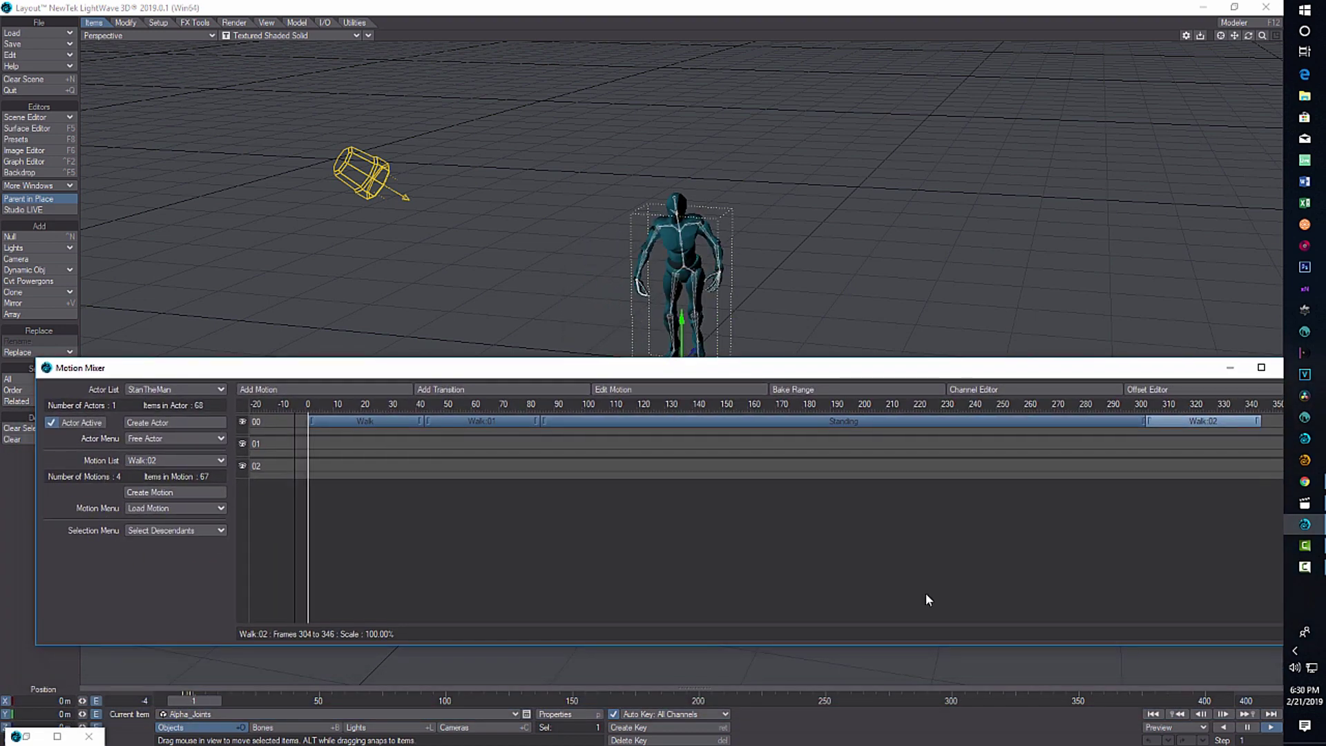
{"action": "left_click", "coordinate": [1243, 729]}
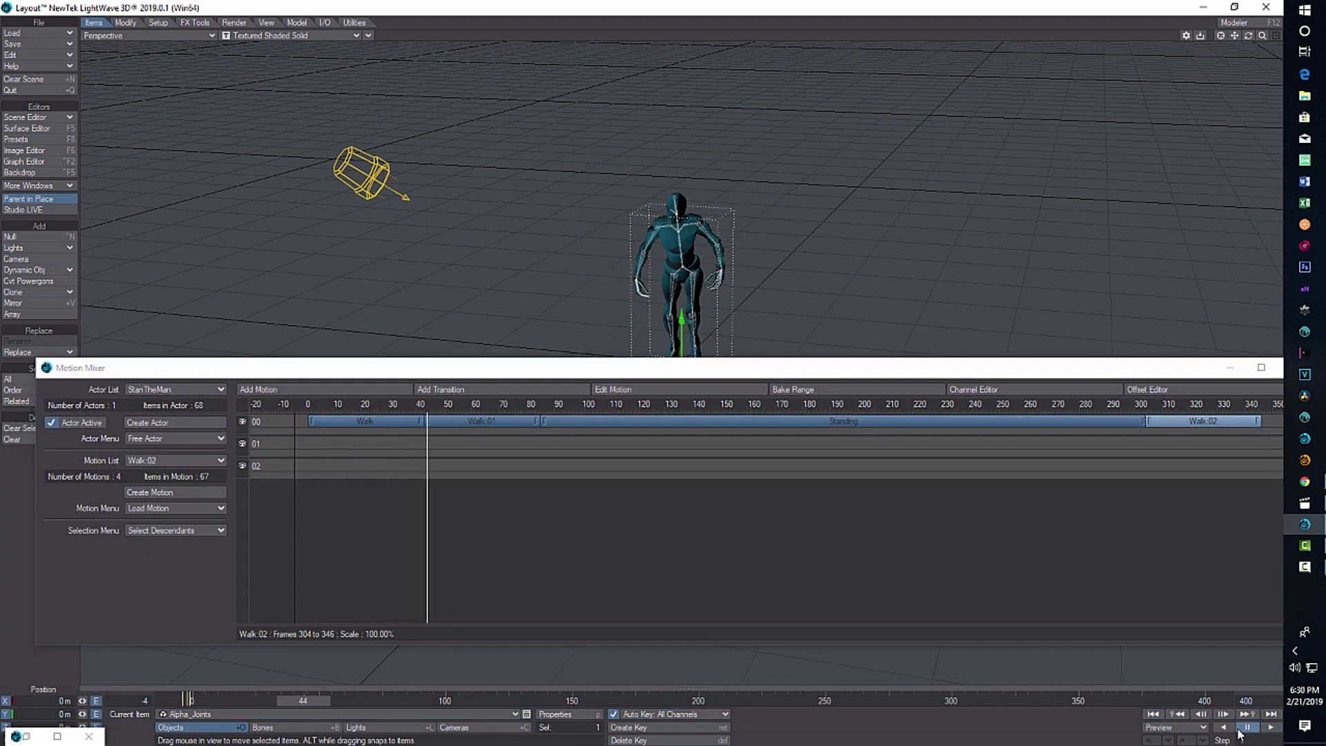